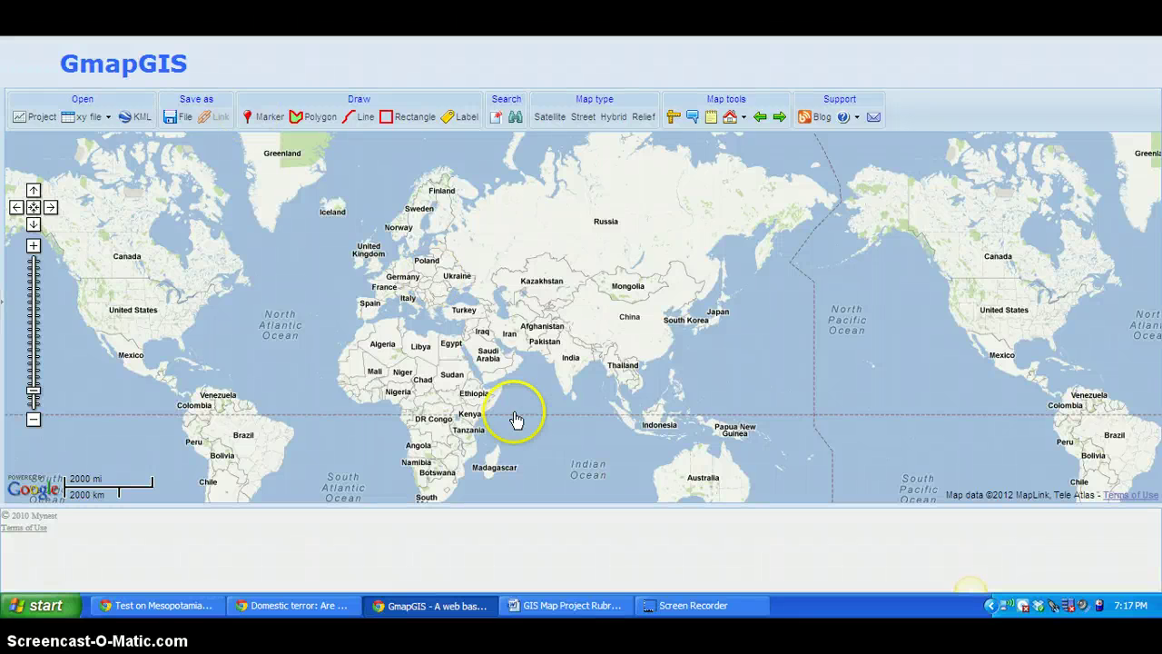
- Check the website address in the title of the GIS Map Project rubric in Word and return to the GmapGIS map
left_click(558, 606)
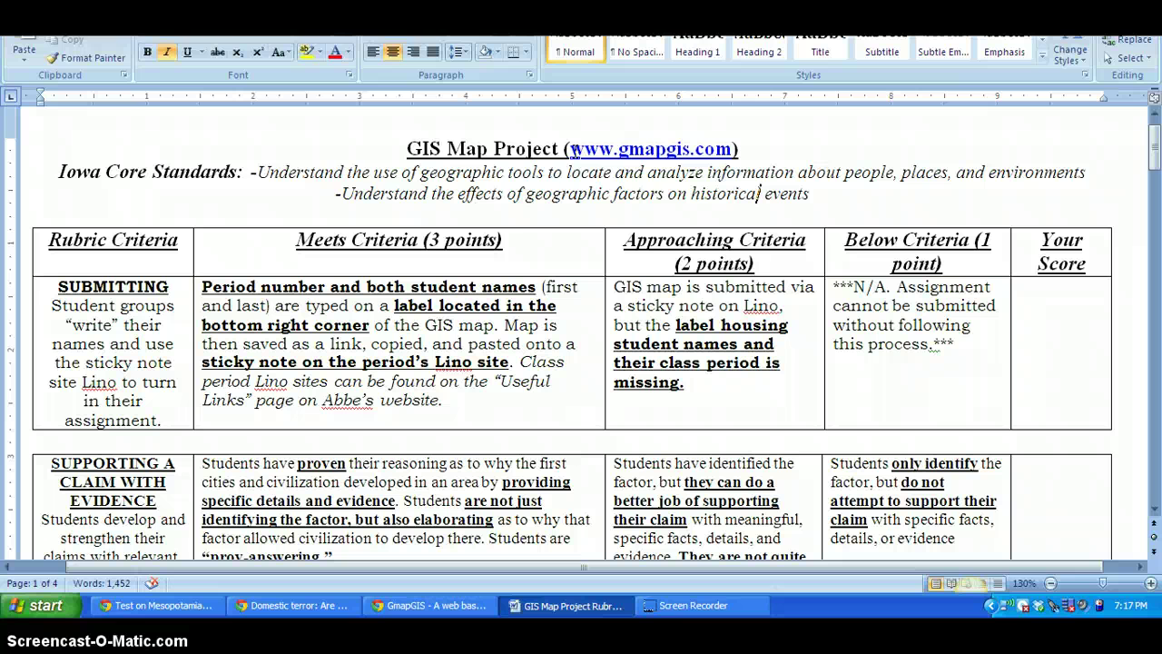
left_click_drag(571, 148, 738, 154)
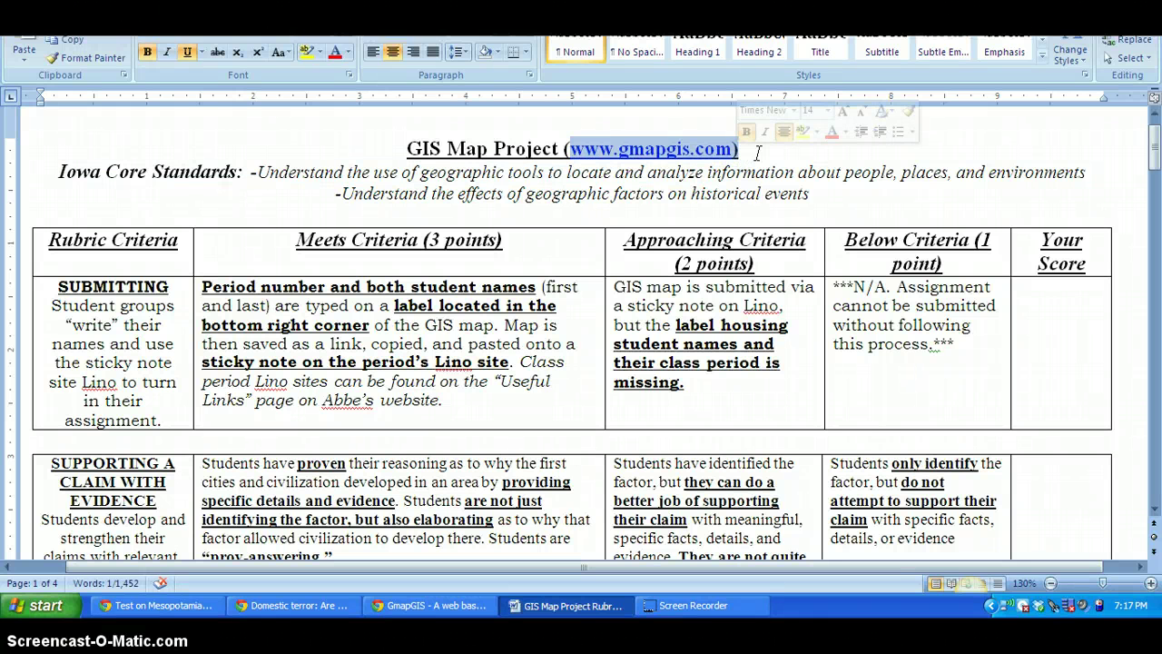
left_click(756, 153)
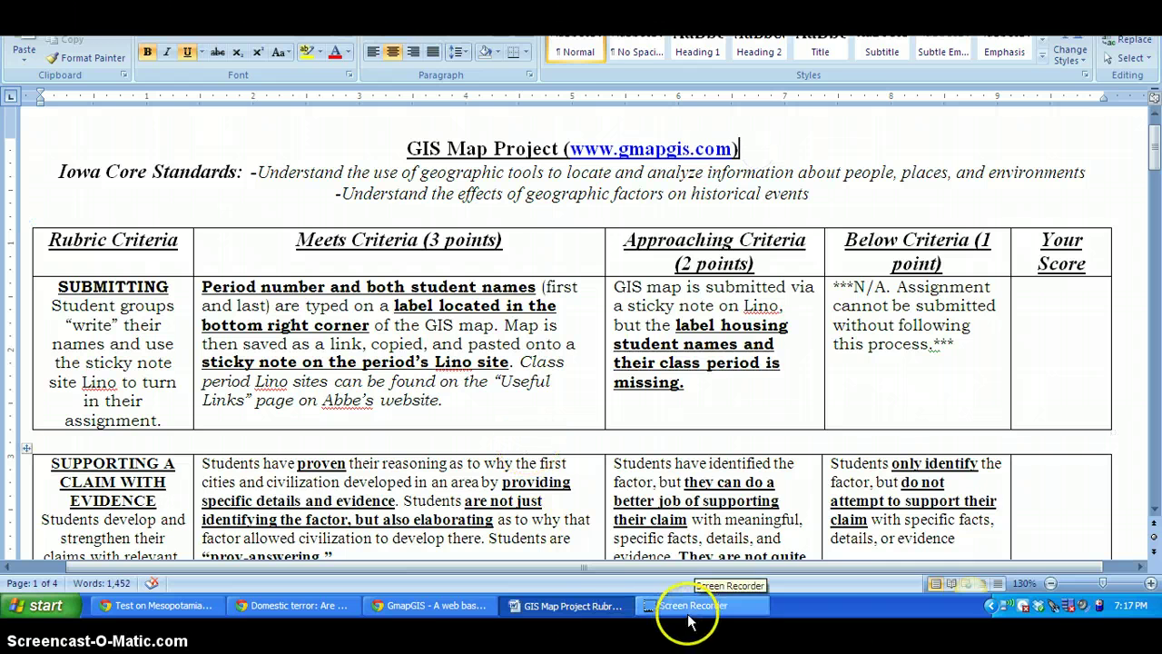
left_click(485, 606)
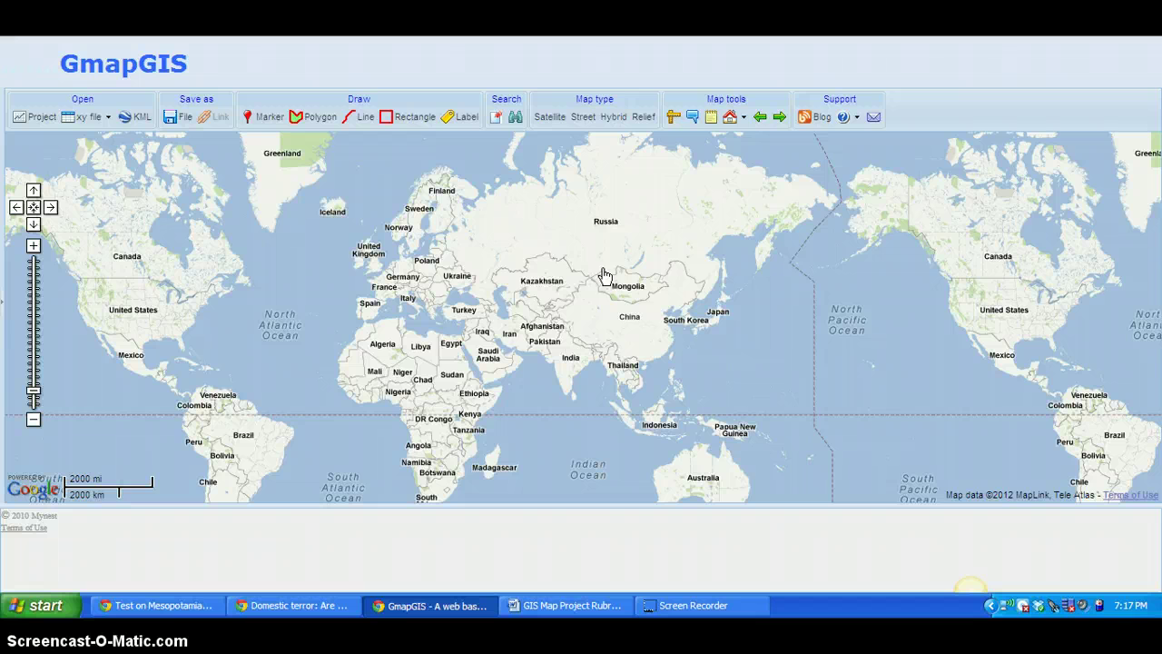
left_click_drag(592, 248, 612, 267)
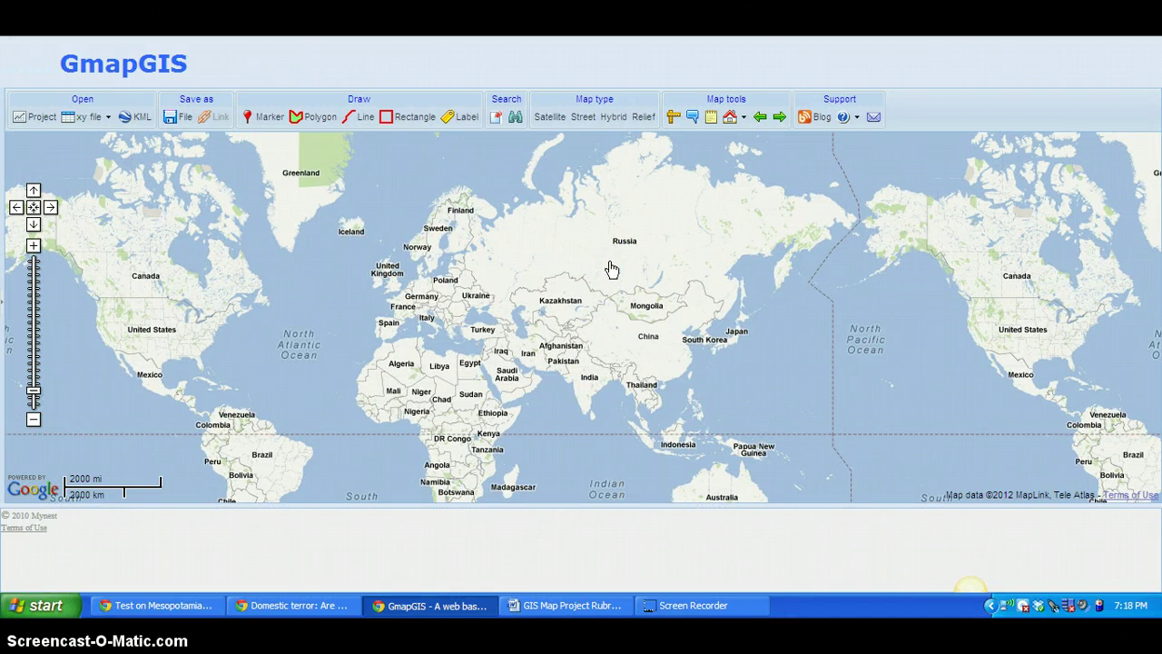
- Switch to the Word rubric and read the two Iowa Core Standards beneath the project title
left_click(540, 613)
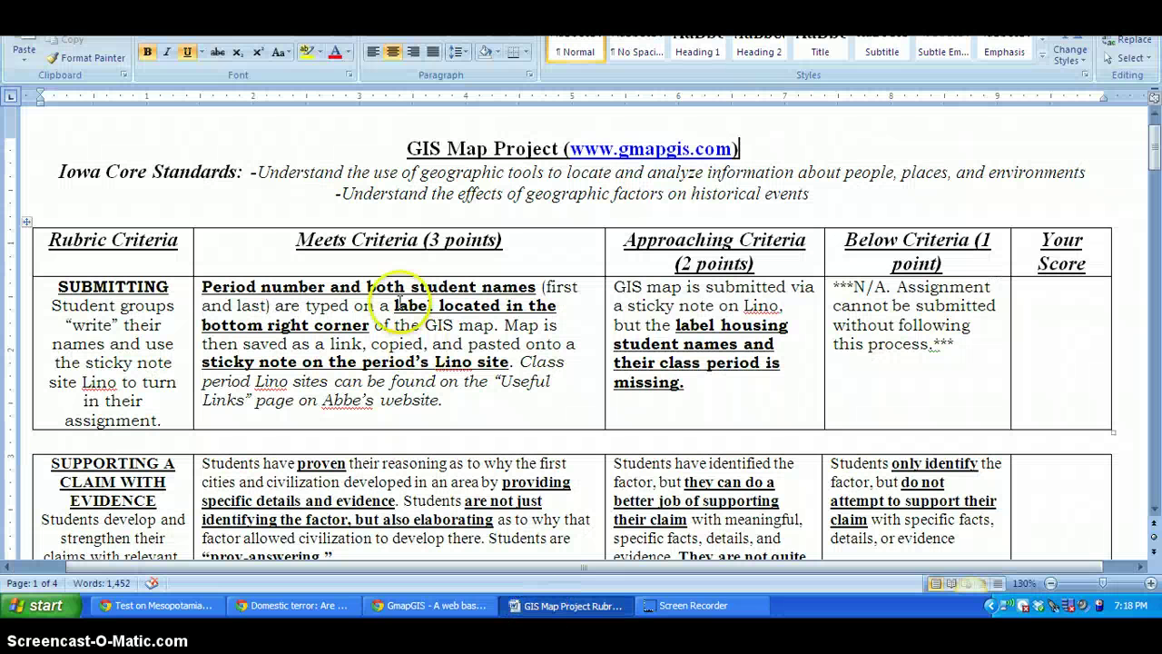
left_click_drag(252, 172, 950, 172)
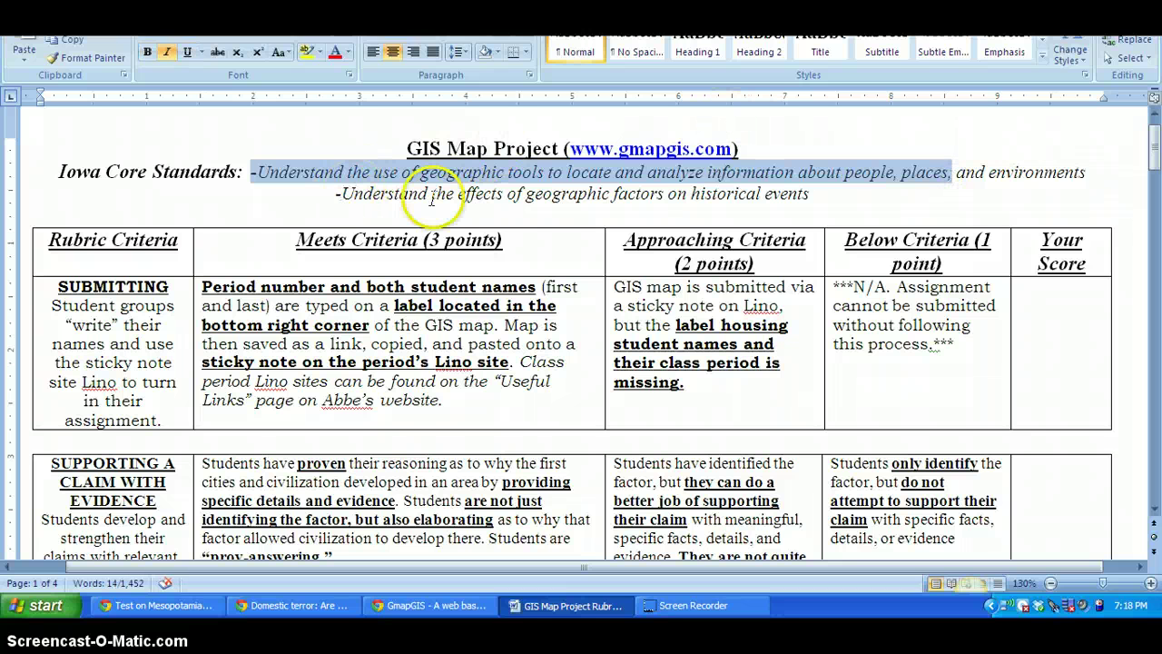
double_click(486, 194)
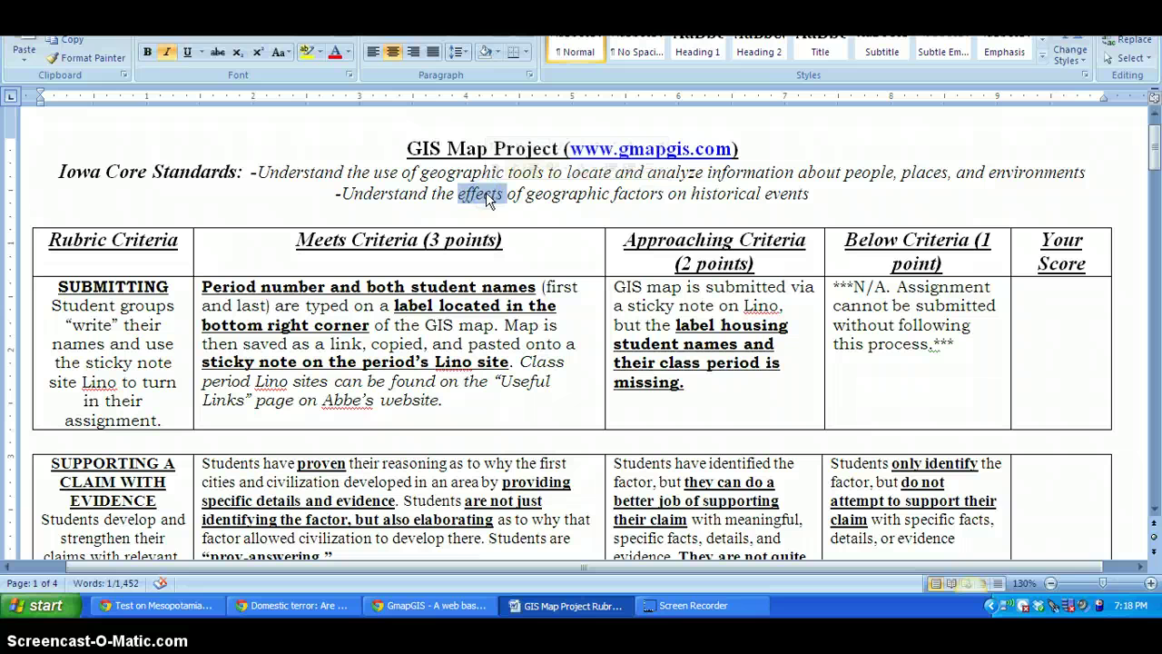
double_click(722, 194)
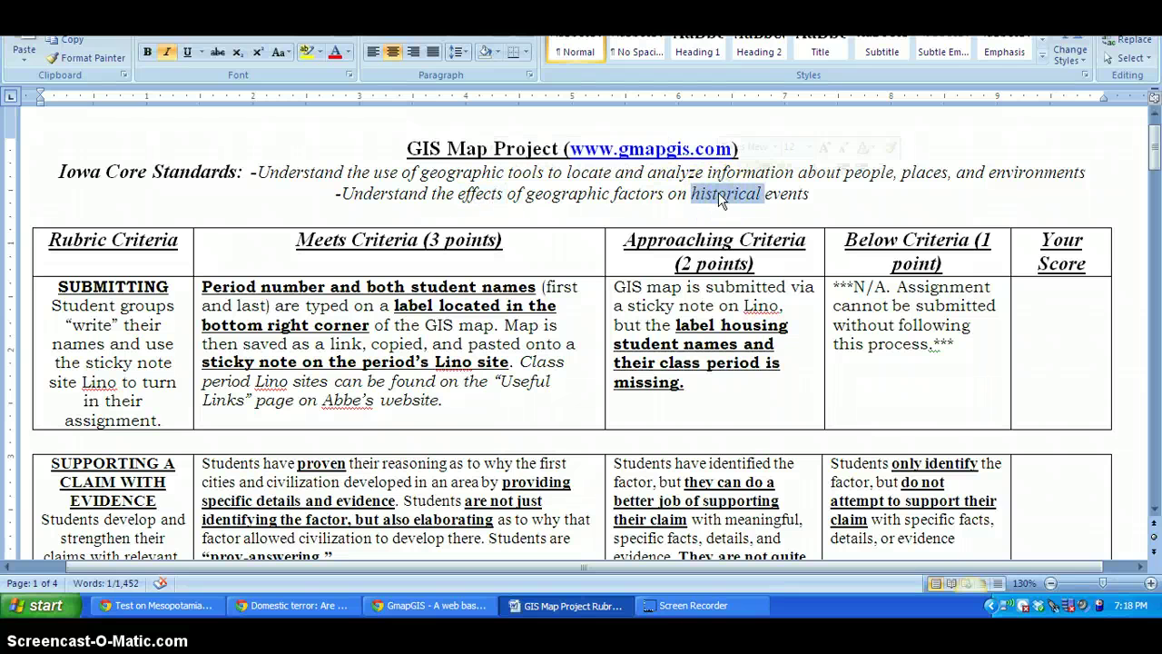
left_click(841, 200)
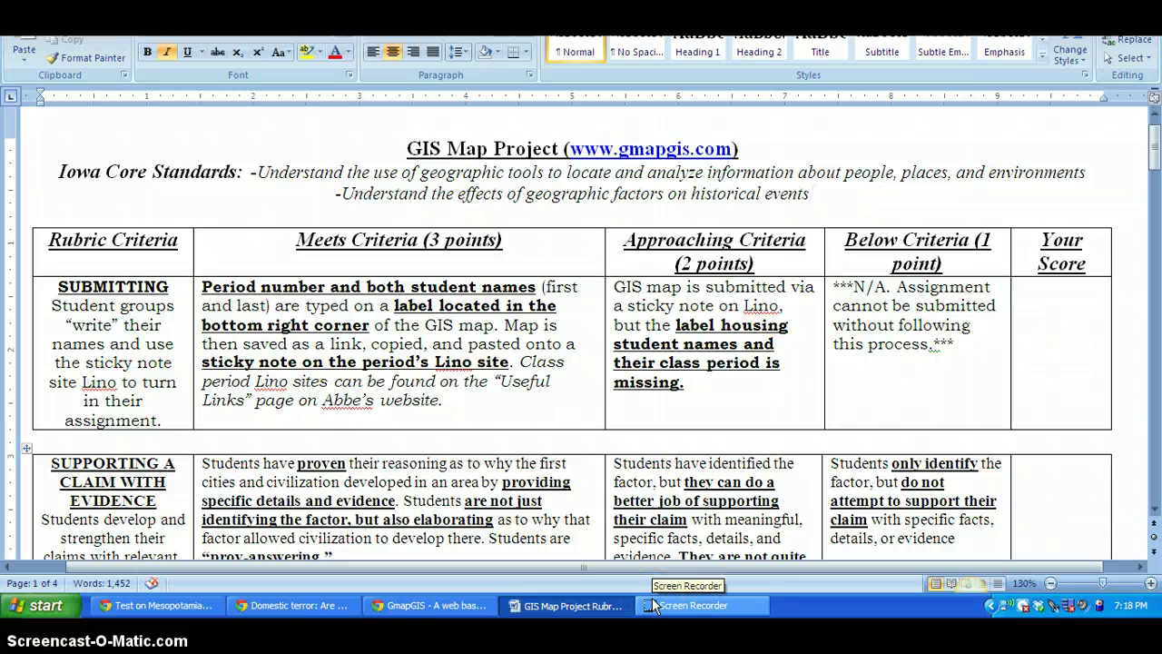
- Switch back to GmapGIS and look over the world map around Asia
left_click(432, 606)
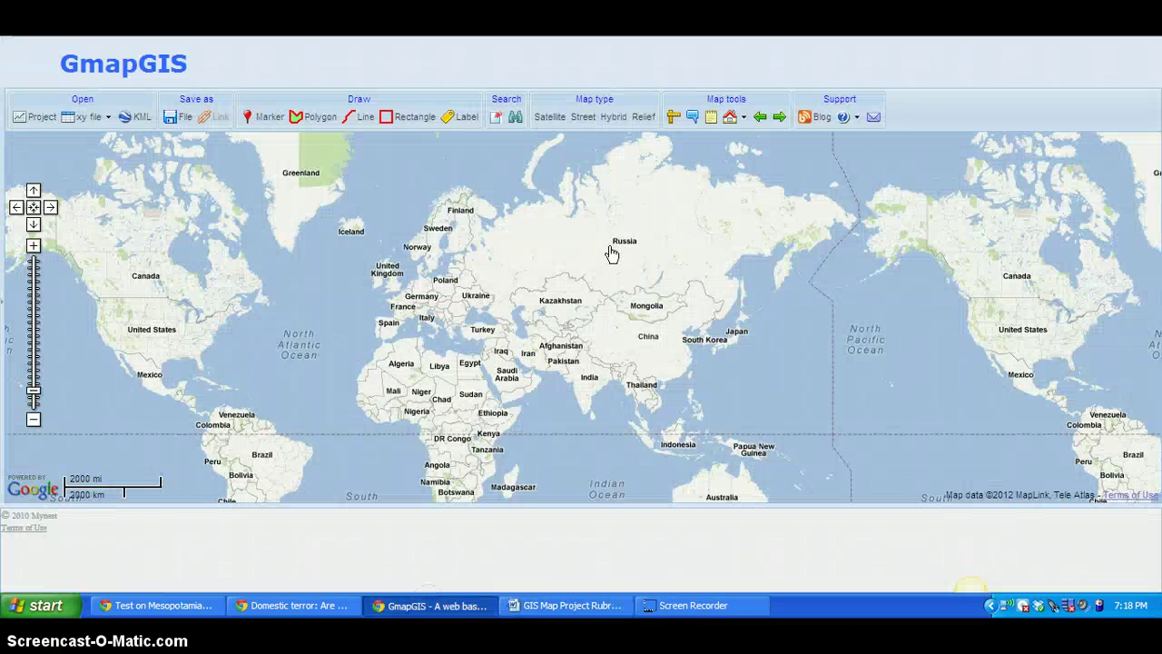
left_click_drag(669, 202, 677, 240)
left_click(747, 332)
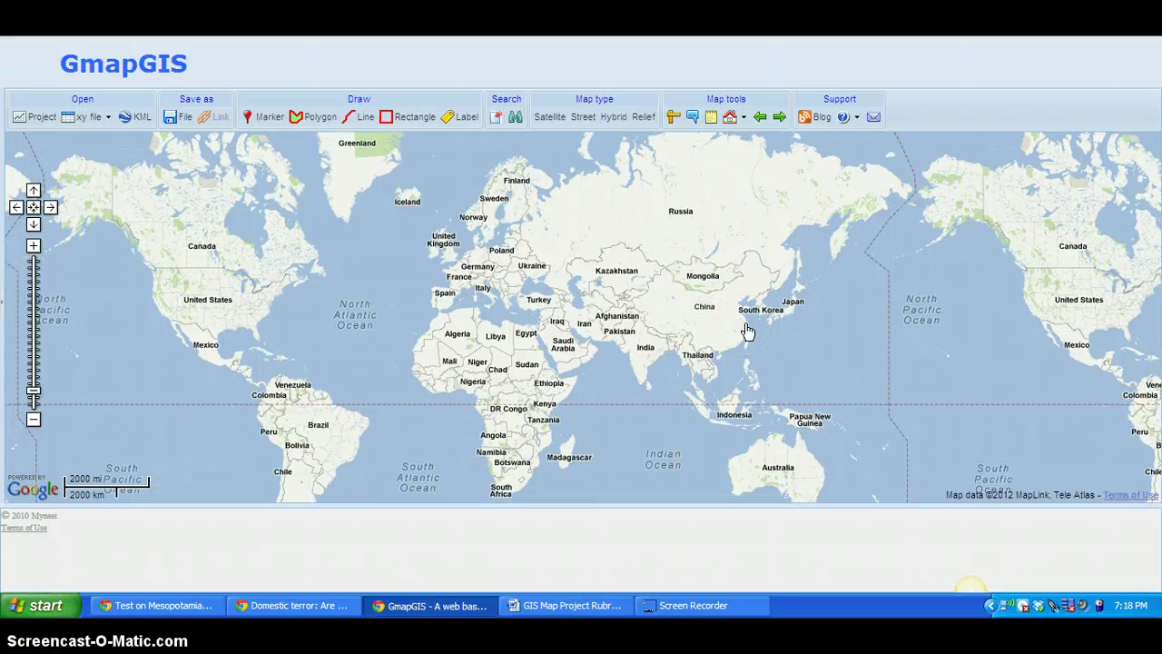
left_click_drag(747, 331, 692, 339)
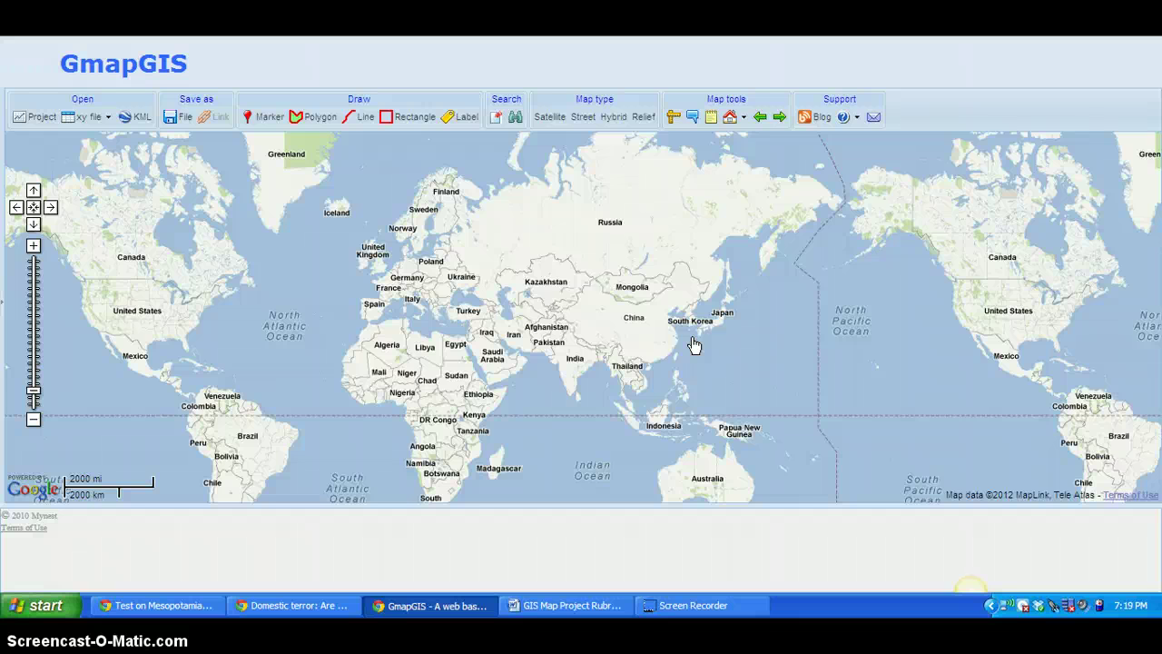
left_click_drag(688, 337, 631, 328)
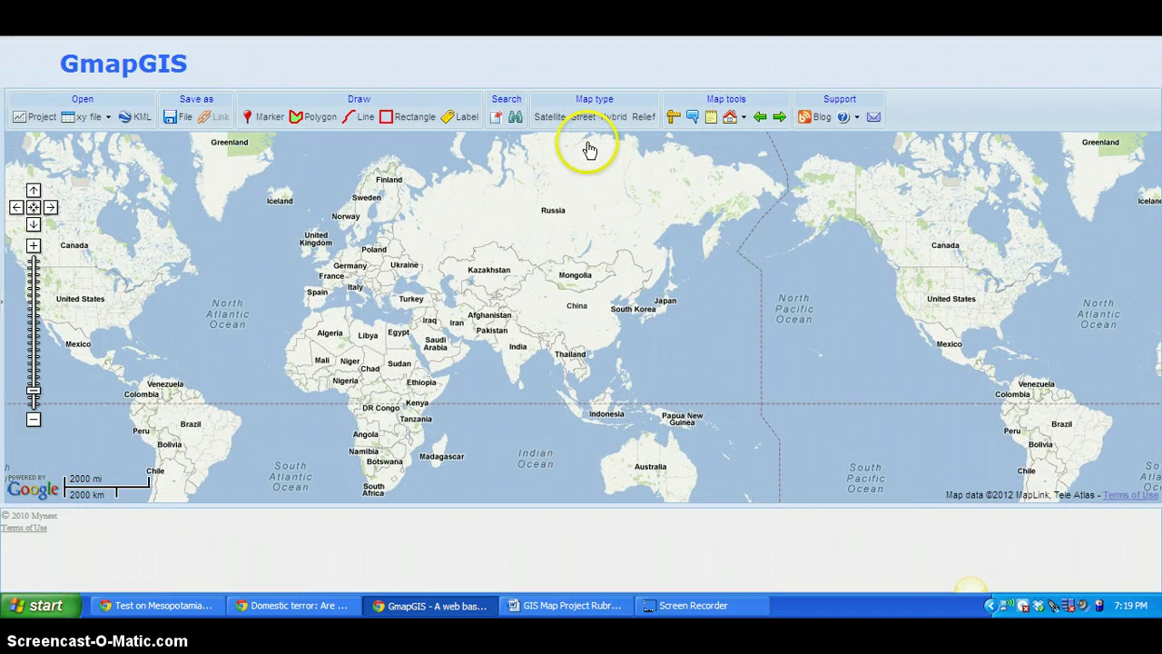
- Show the map in the Street type and look closely at southern and eastern China
left_click(606, 118)
left_click(581, 117)
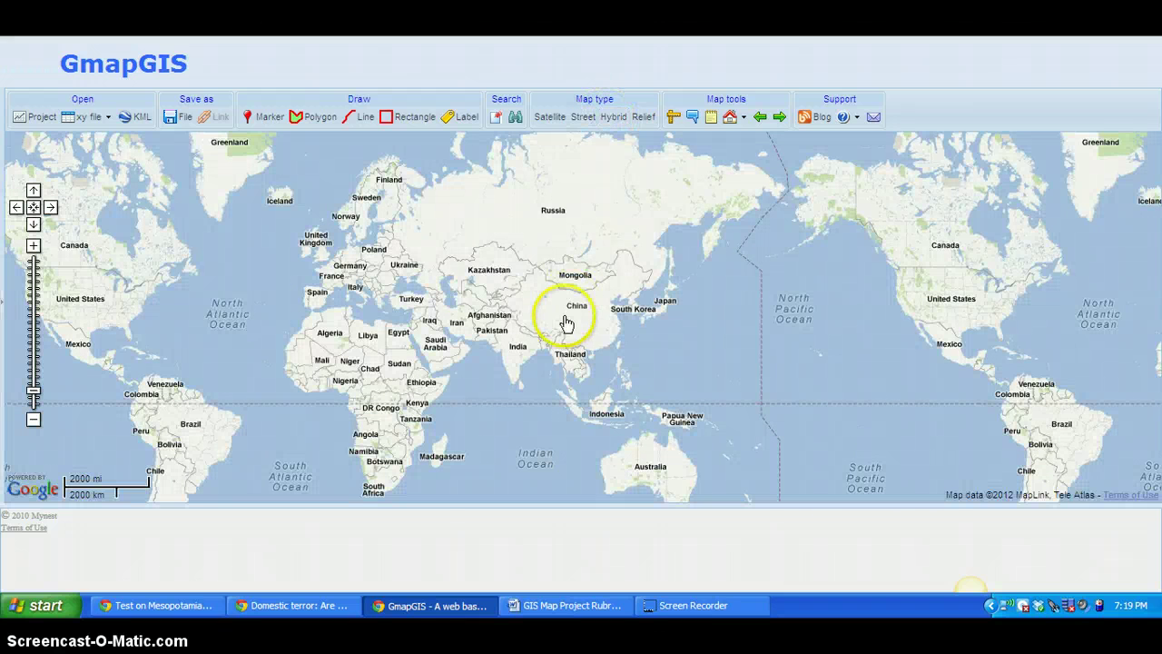
scroll(563, 322, "up", 1)
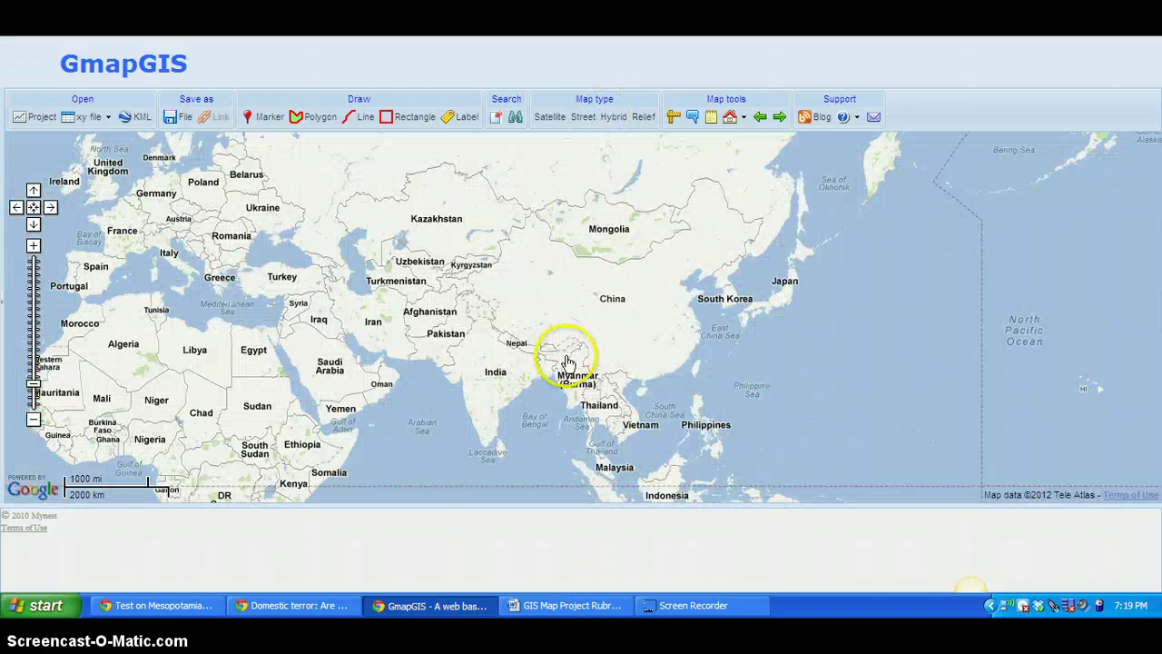
double_click(568, 362)
left_click_drag(721, 357, 453, 423)
double_click(433, 364)
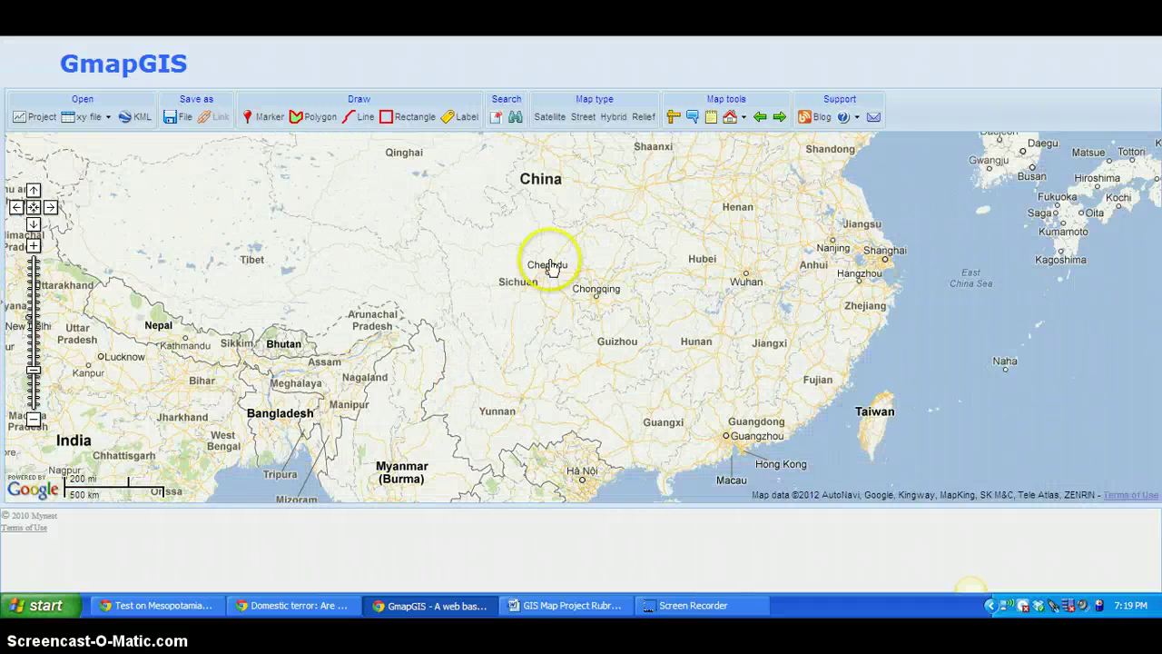
left_click_drag(552, 260, 459, 308)
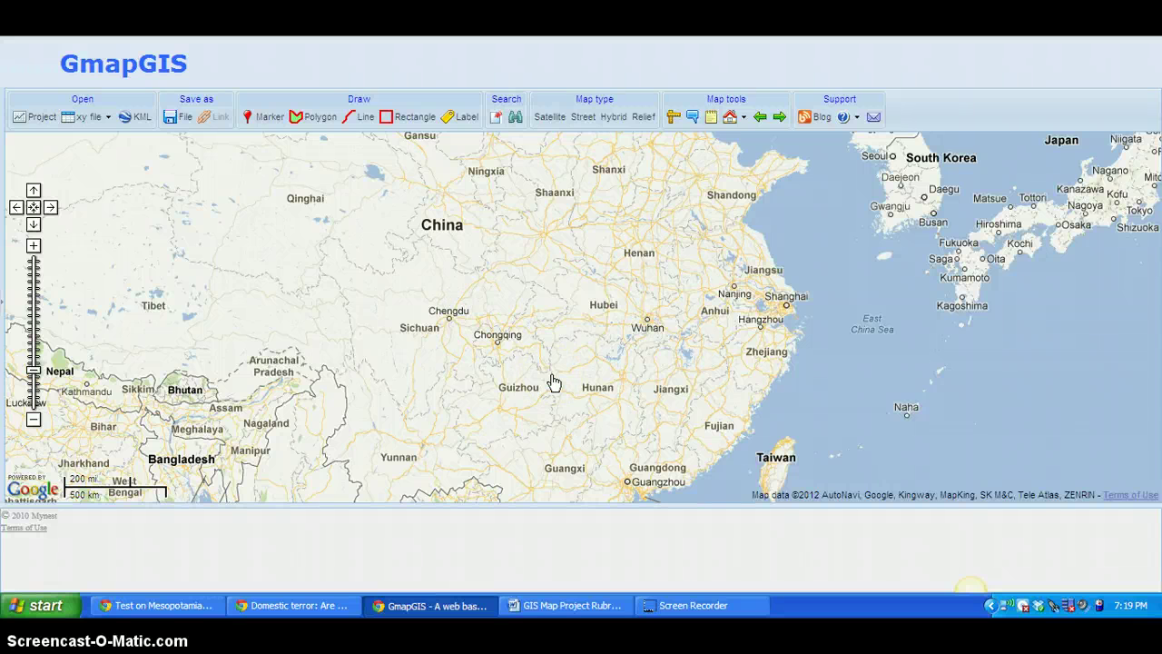
- Switch the map to Satellite and examine the terrain of southern China and of the area between the Mediterranean and the Persian Gulf
left_click(550, 117)
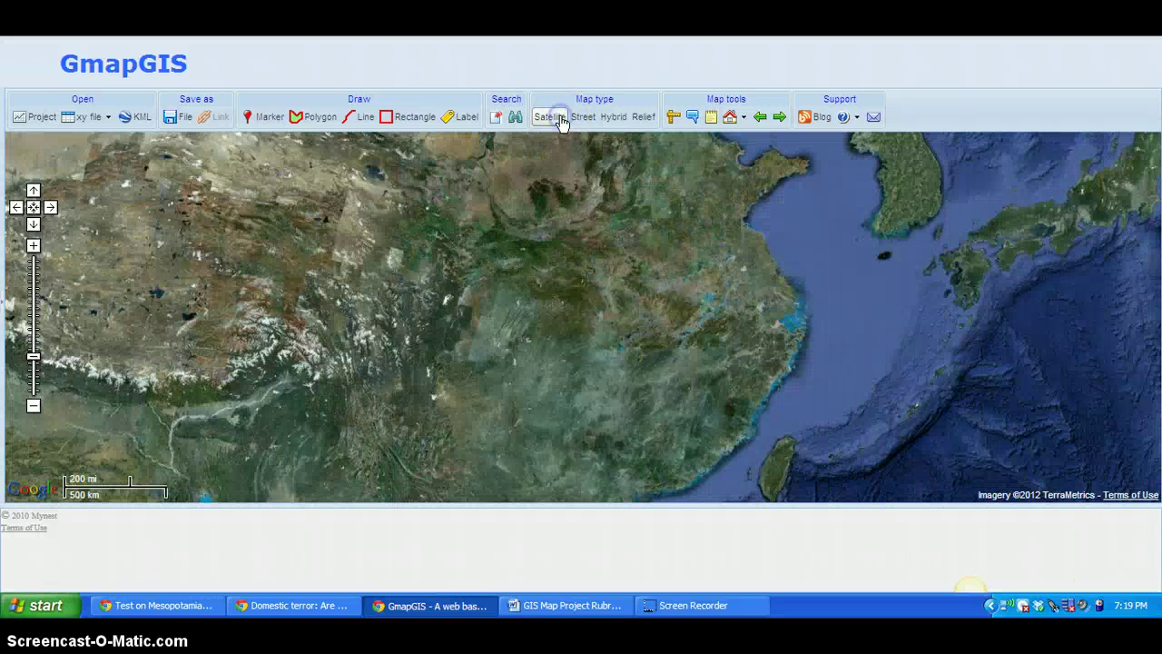
left_click_drag(564, 324, 569, 280)
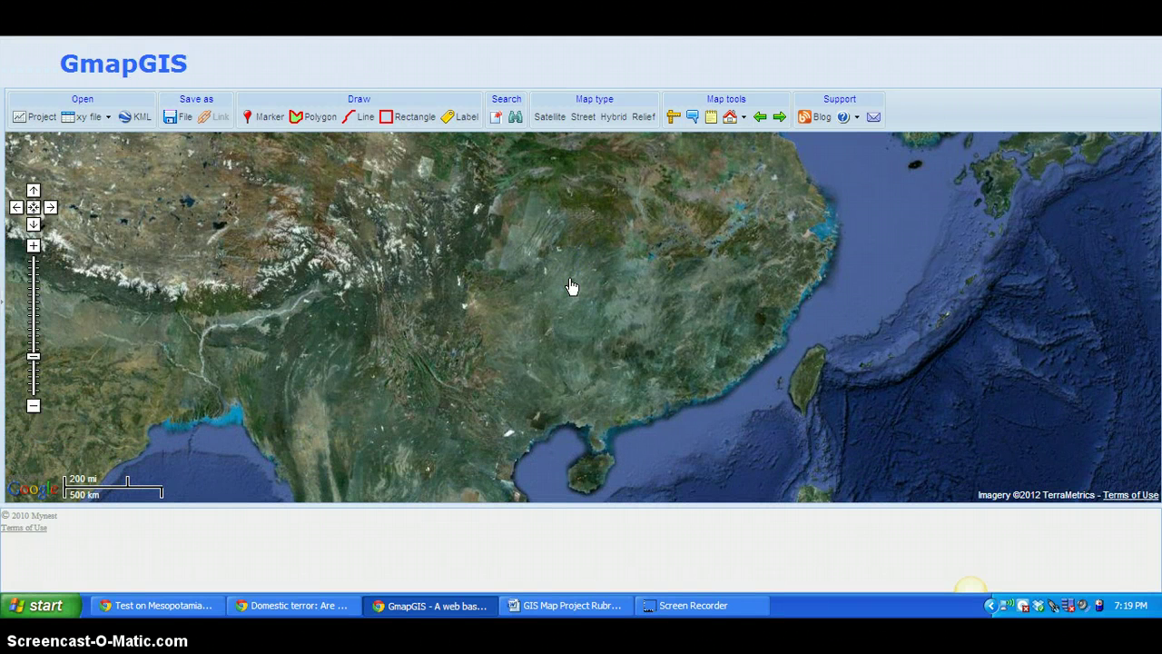
scroll(421, 285, "down", 1)
left_click_drag(332, 332, 765, 332)
left_click_drag(397, 239, 567, 370)
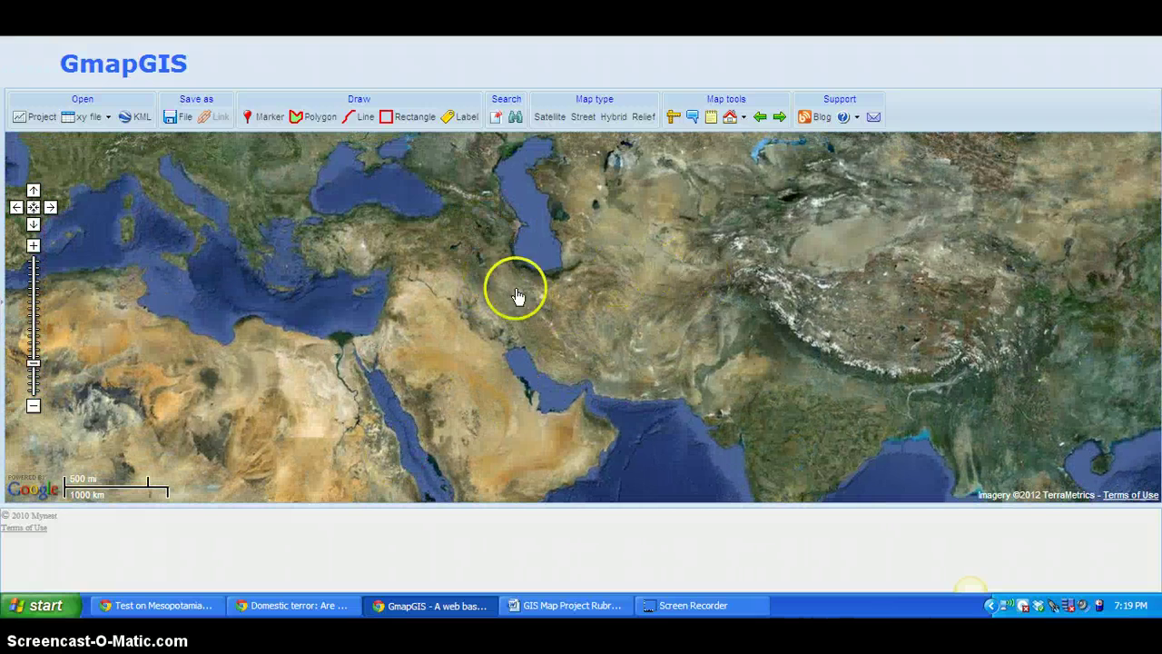
double_click(472, 290)
double_click(470, 294)
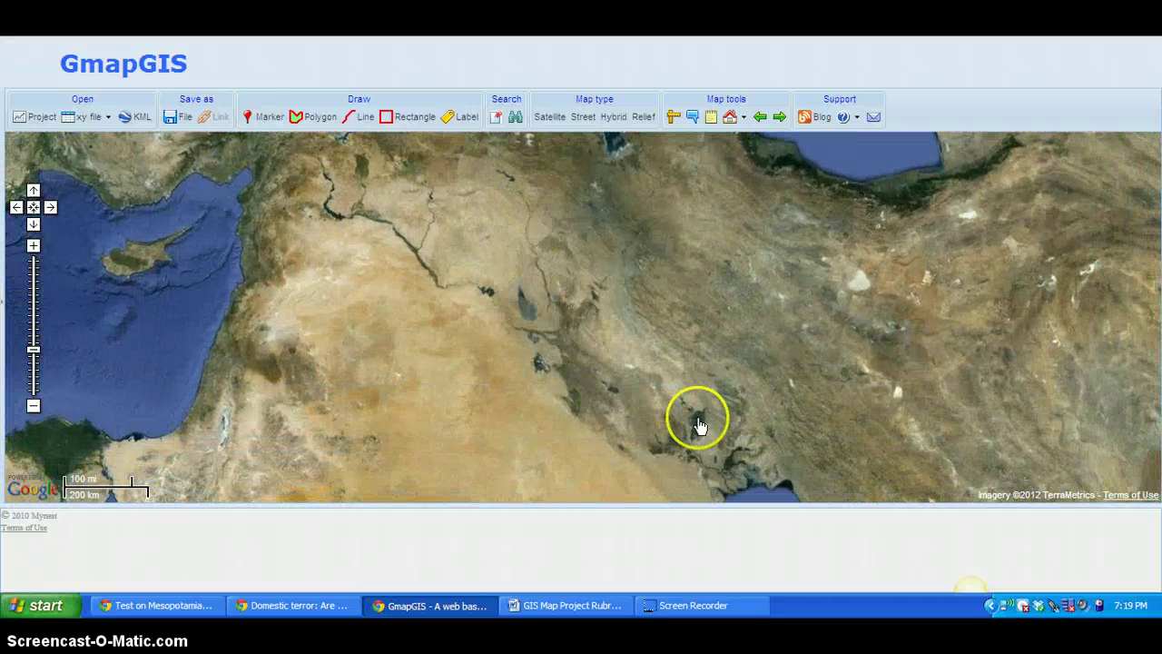
left_click(879, 388)
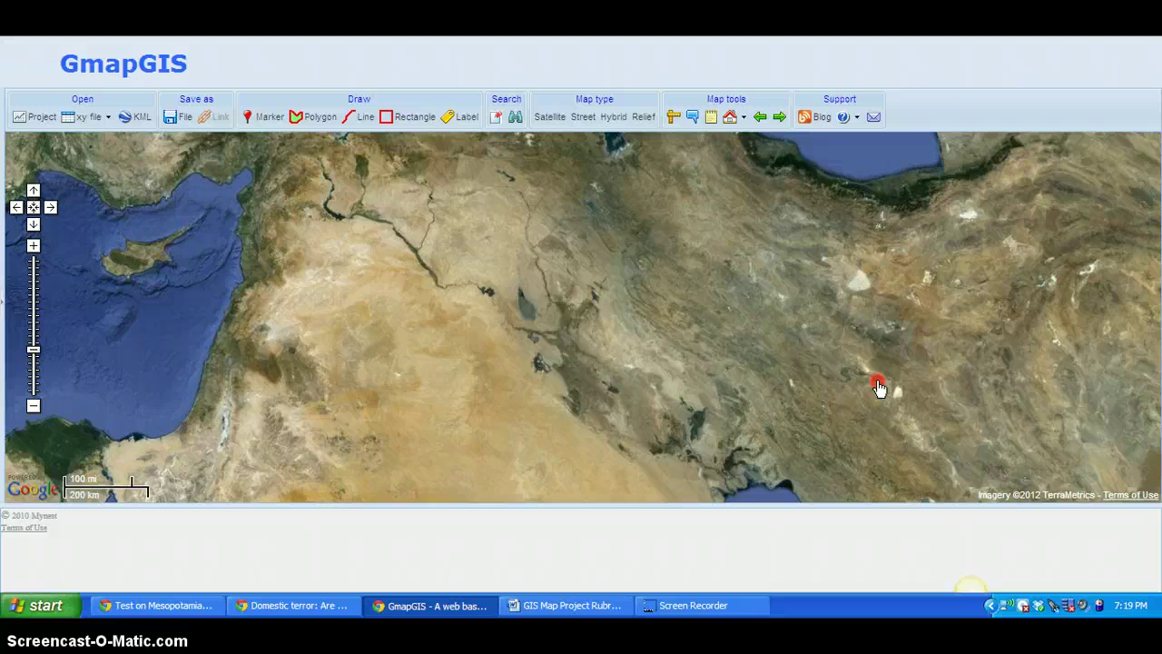
- Switch the map to Hybrid and examine the labelled satellite imagery of southern China up close
scroll(878, 388, "down", 2)
scroll(971, 363, "down", 1)
left_click_drag(971, 363, 764, 307)
scroll(656, 278, "down", 1)
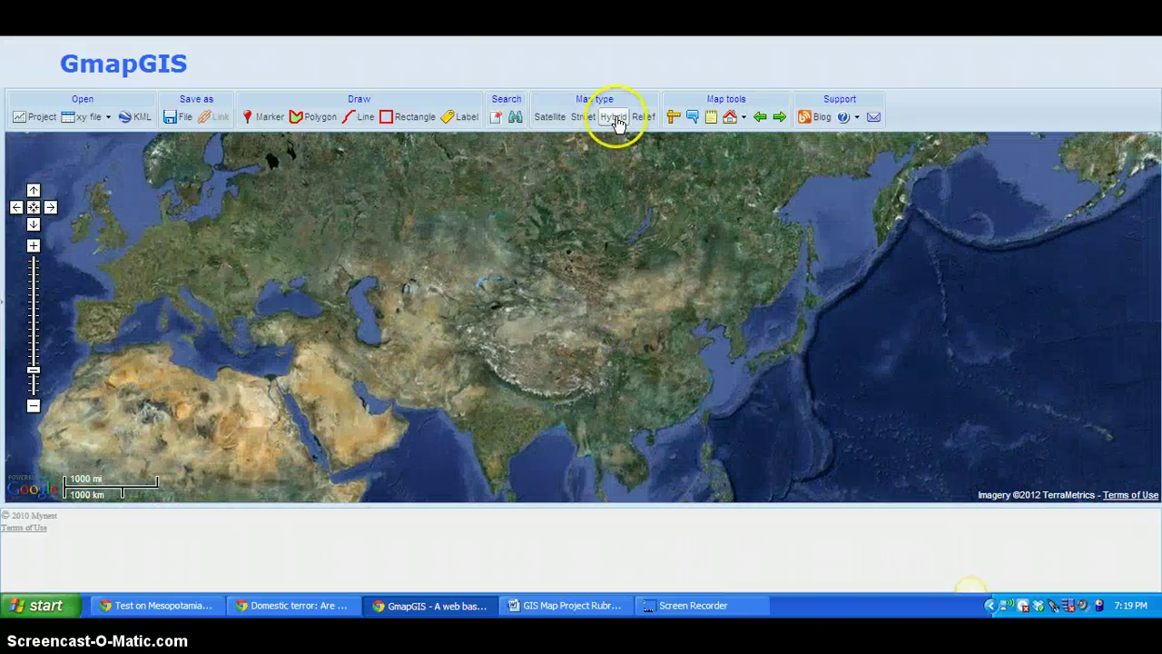
left_click(614, 118)
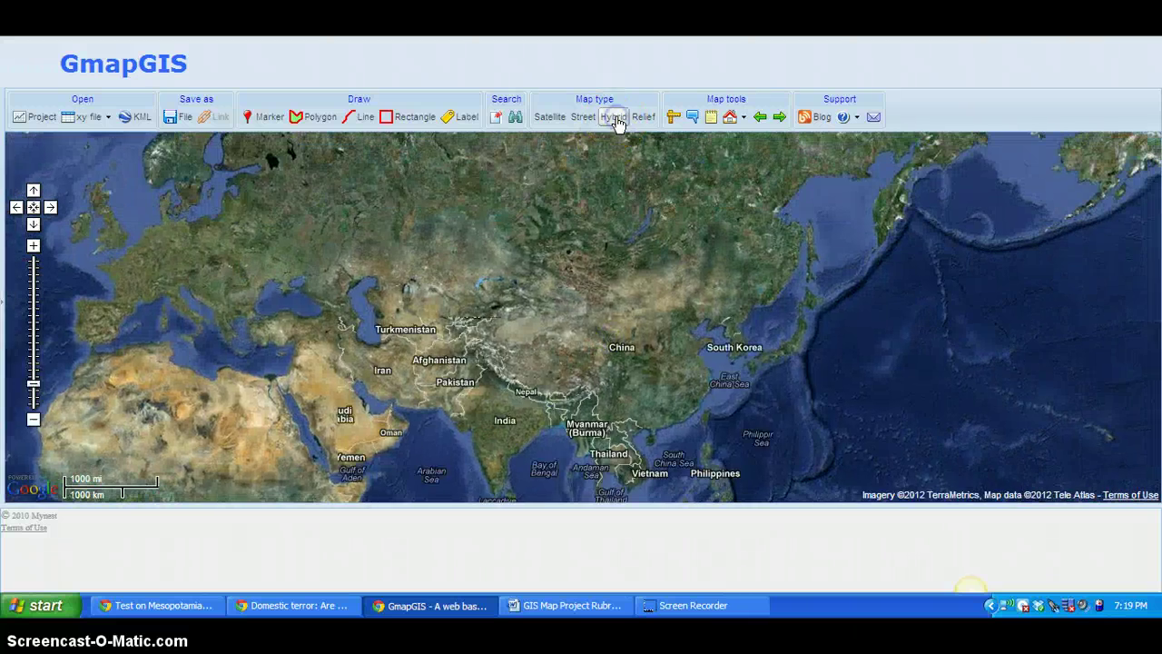
double_click(604, 379)
double_click(601, 381)
left_click(665, 291)
left_click(665, 291)
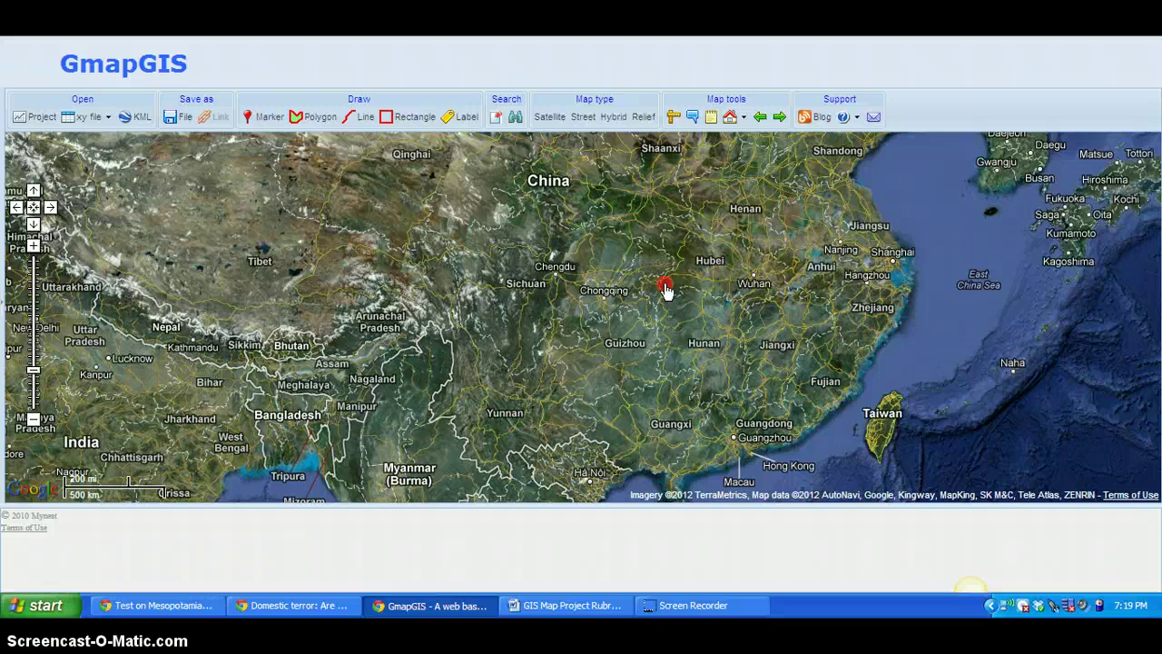
scroll(666, 291, "down", 1)
- Switch the map to Relief and examine the mountains around Switzerland and Austria
left_click(643, 116)
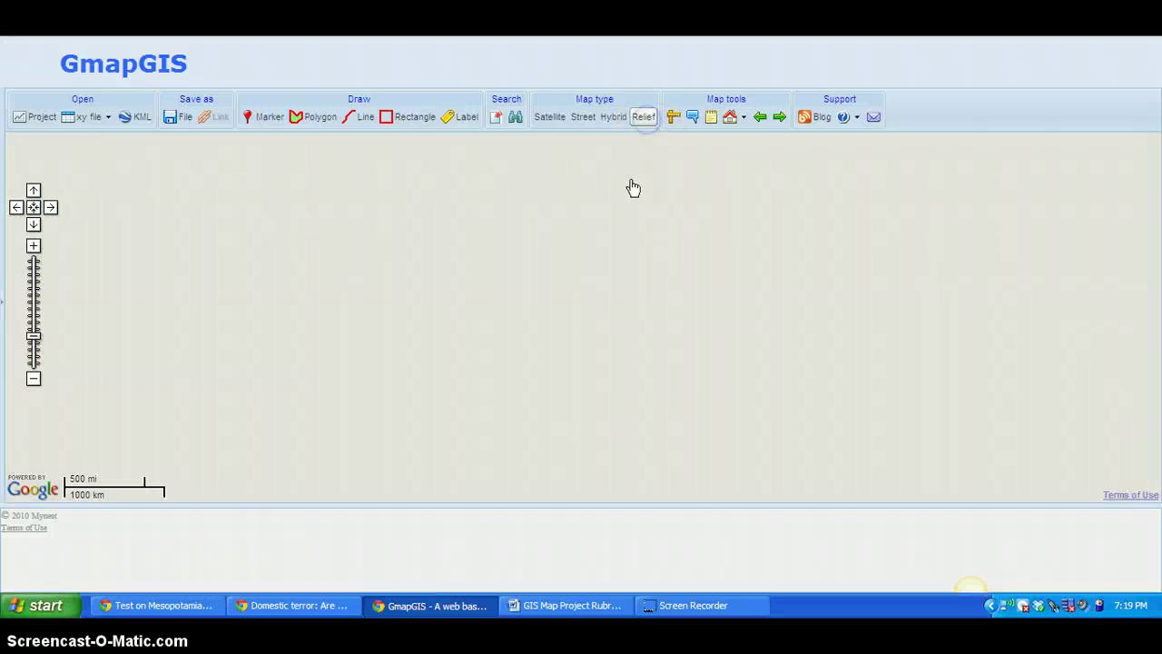
left_click_drag(608, 302, 796, 332)
left_click_drag(324, 317, 708, 278)
left_click_drag(308, 257, 505, 416)
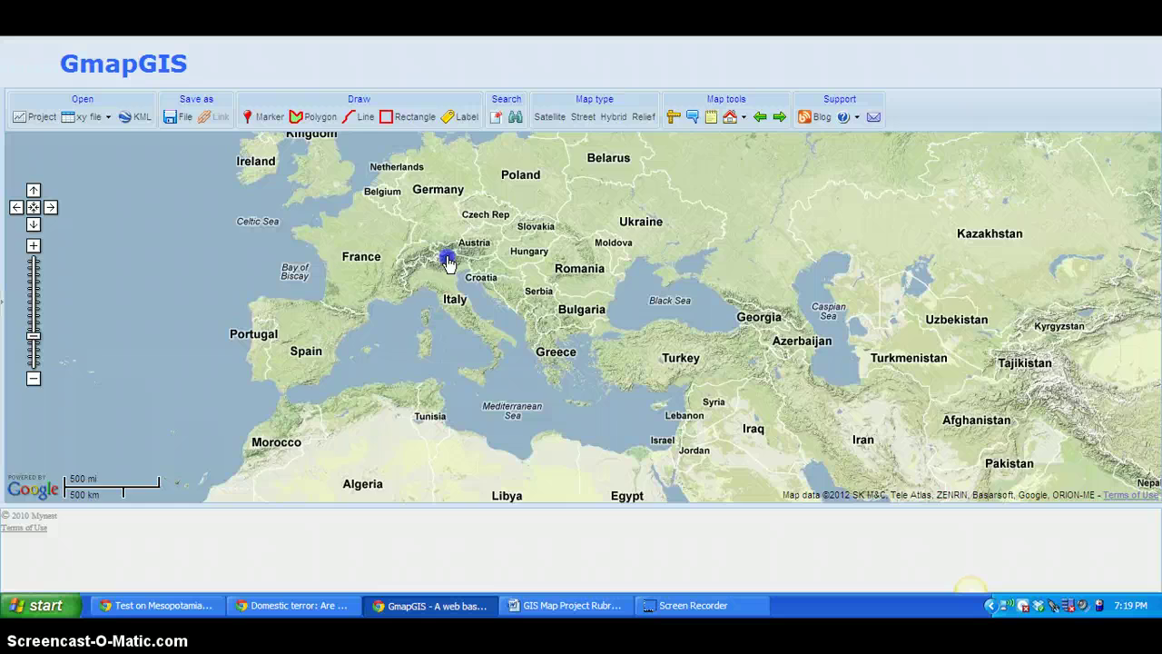
double_click(446, 257)
double_click(564, 317)
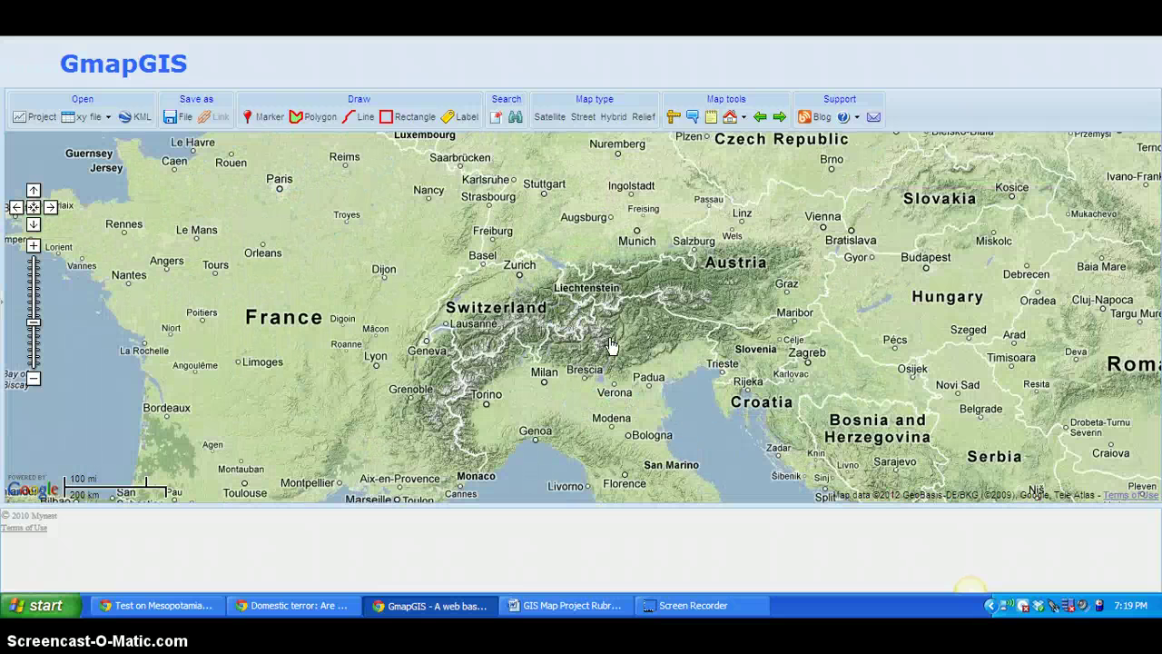
left_click(620, 340)
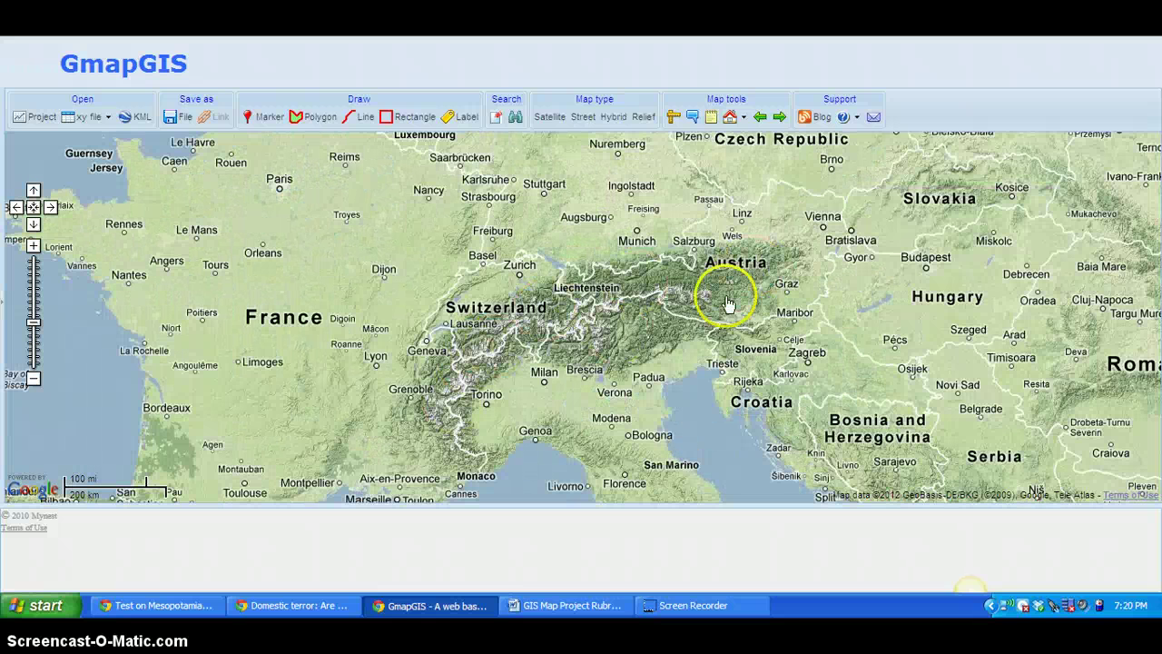
- Examine the relief of Egypt and the Nile valley up close and return to a wider regional view
scroll(762, 336, "down", 2)
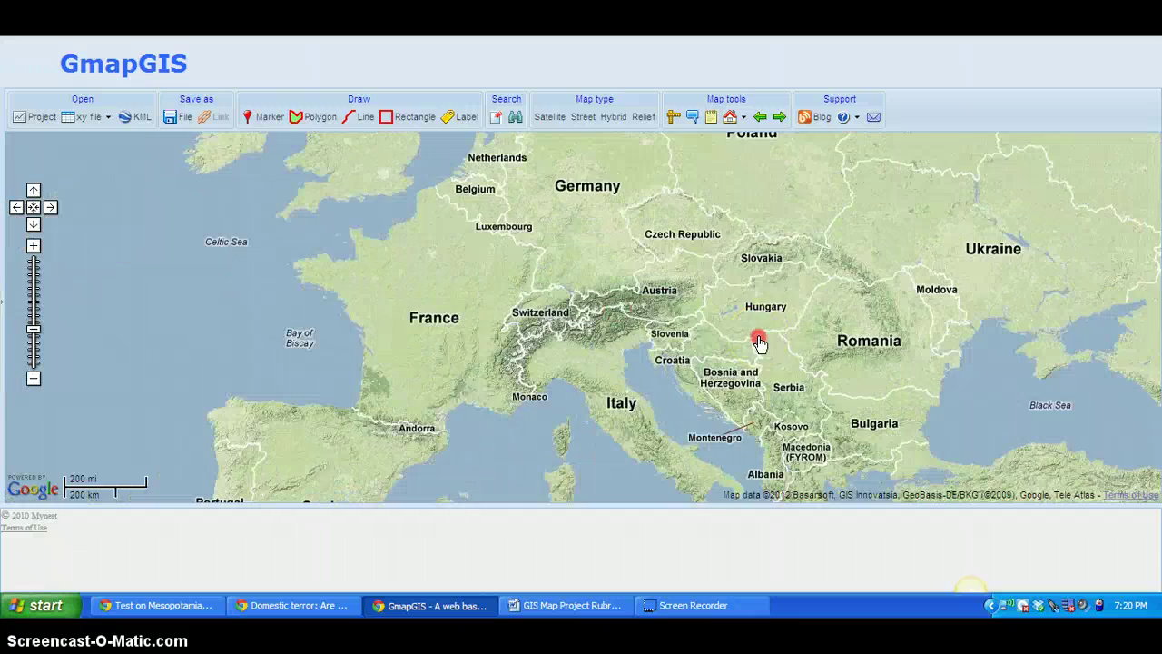
left_click_drag(908, 367, 729, 271)
left_click_drag(820, 402, 715, 292)
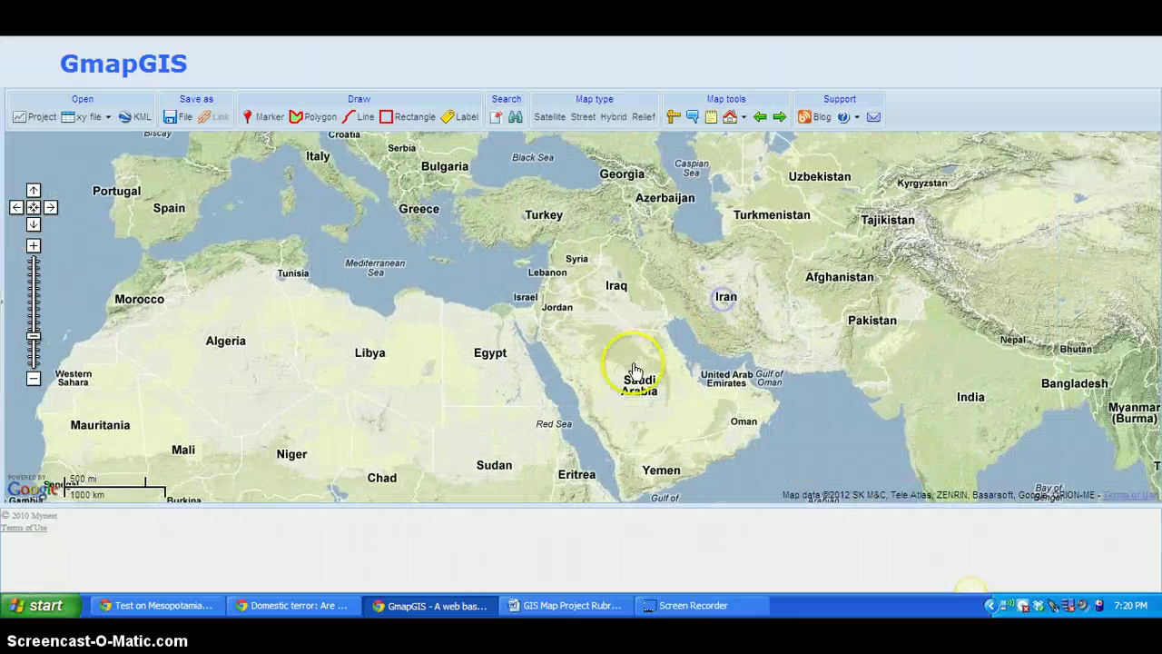
double_click(501, 360)
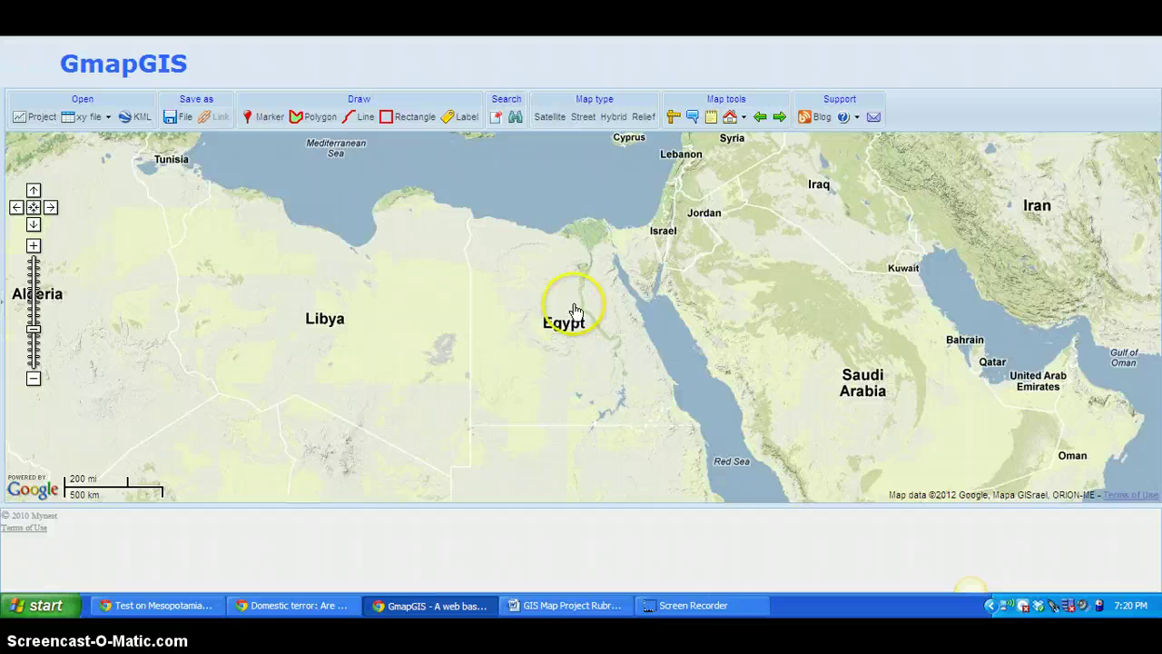
left_click_drag(576, 322, 498, 295)
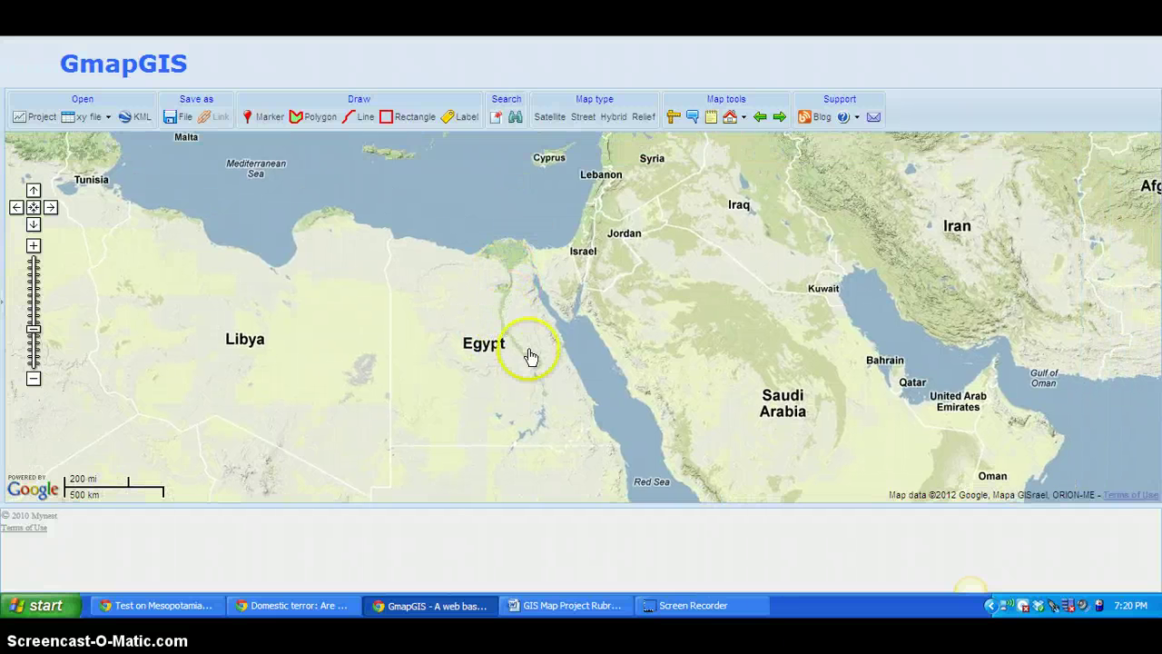
key("minus")
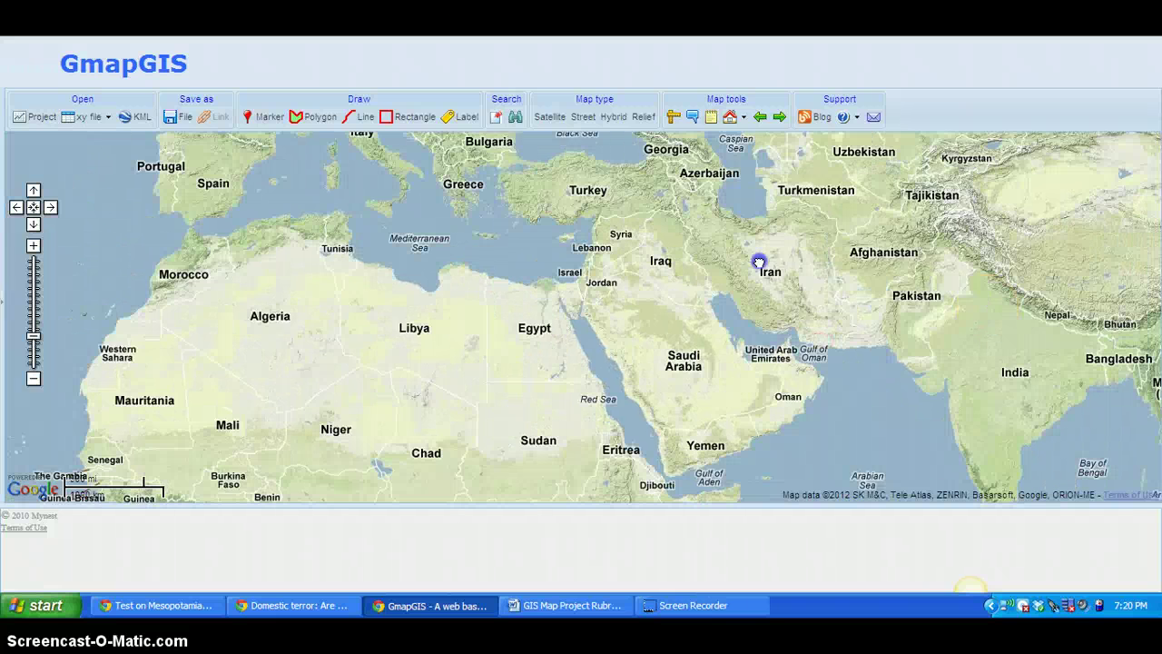
- Examine the relief of southern China up close around Guangzhou, Hong Kong and Macau
key("Right")
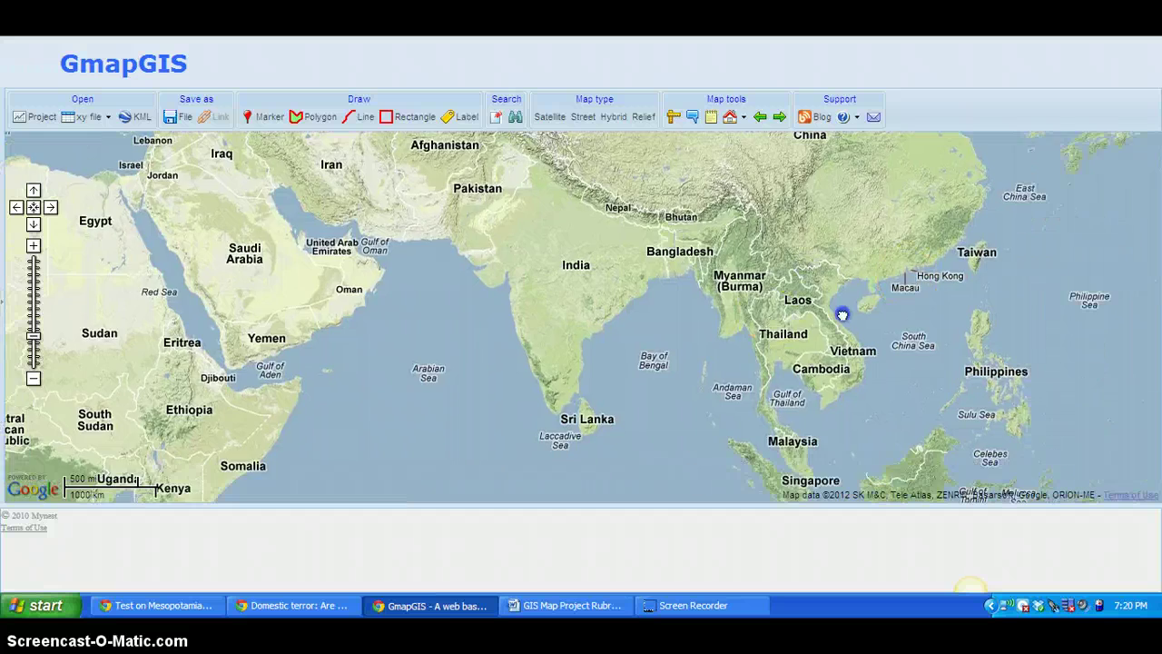
left_click_drag(843, 314, 653, 355)
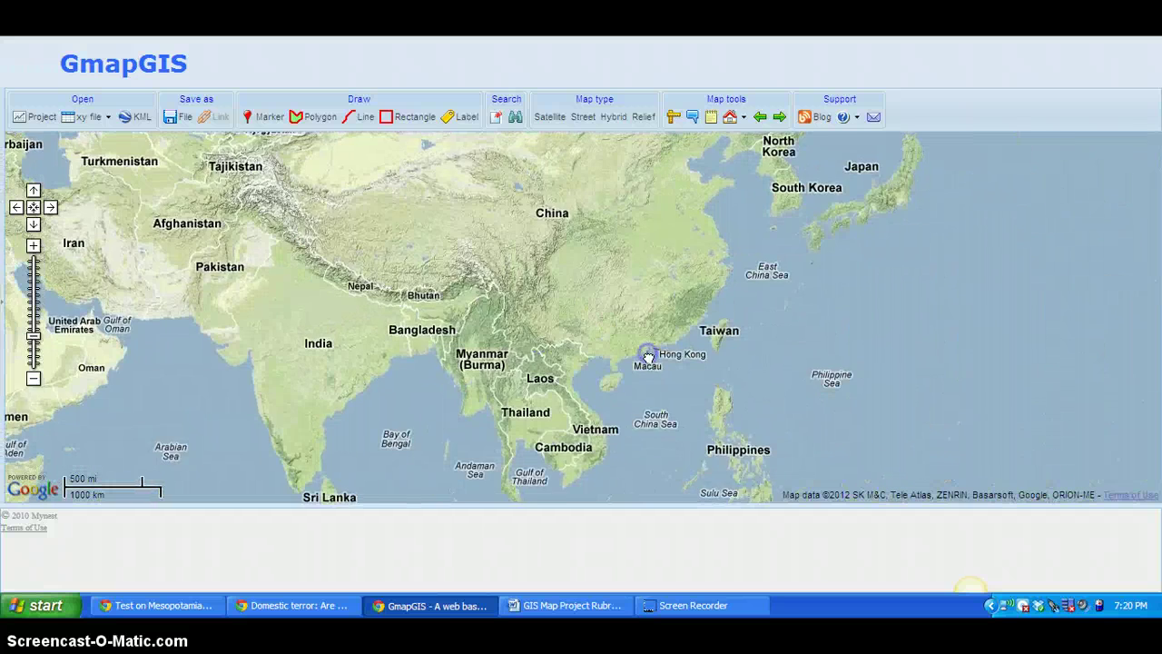
left_click_drag(656, 277, 644, 402)
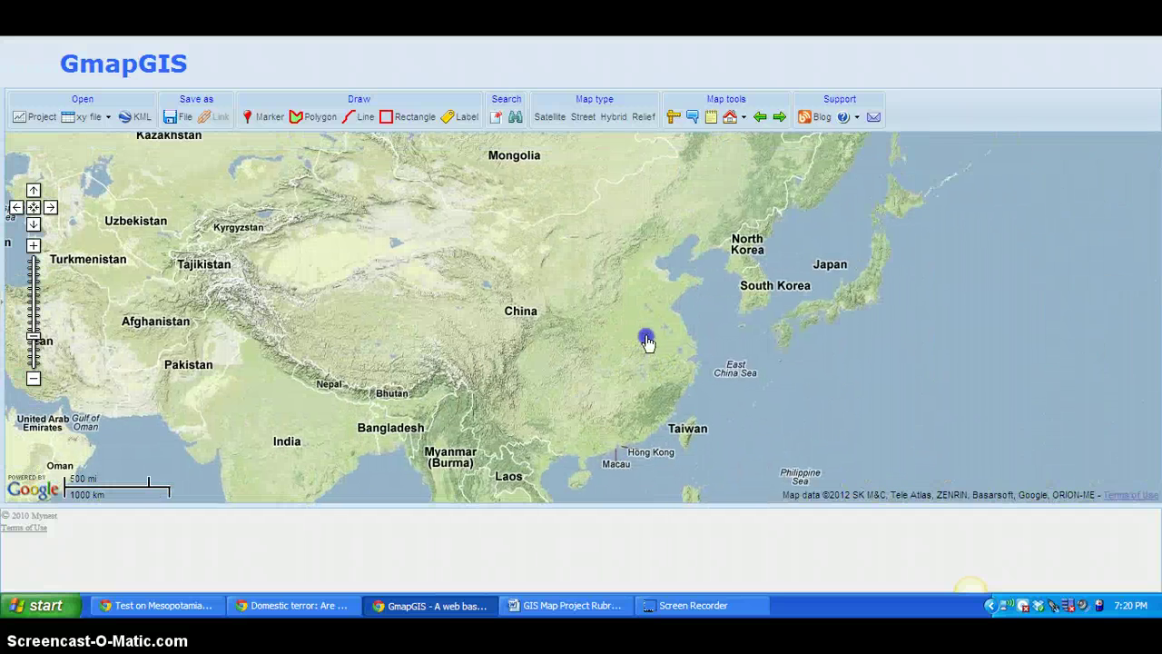
double_click(623, 456)
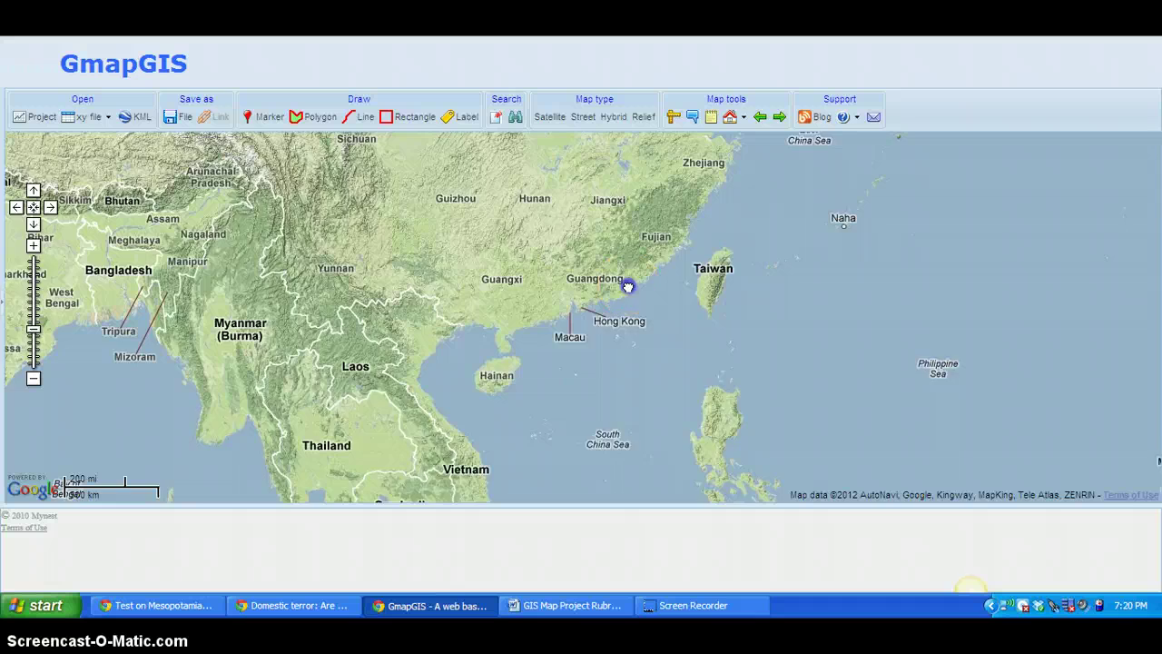
left_click_drag(633, 280, 611, 309)
double_click(565, 329)
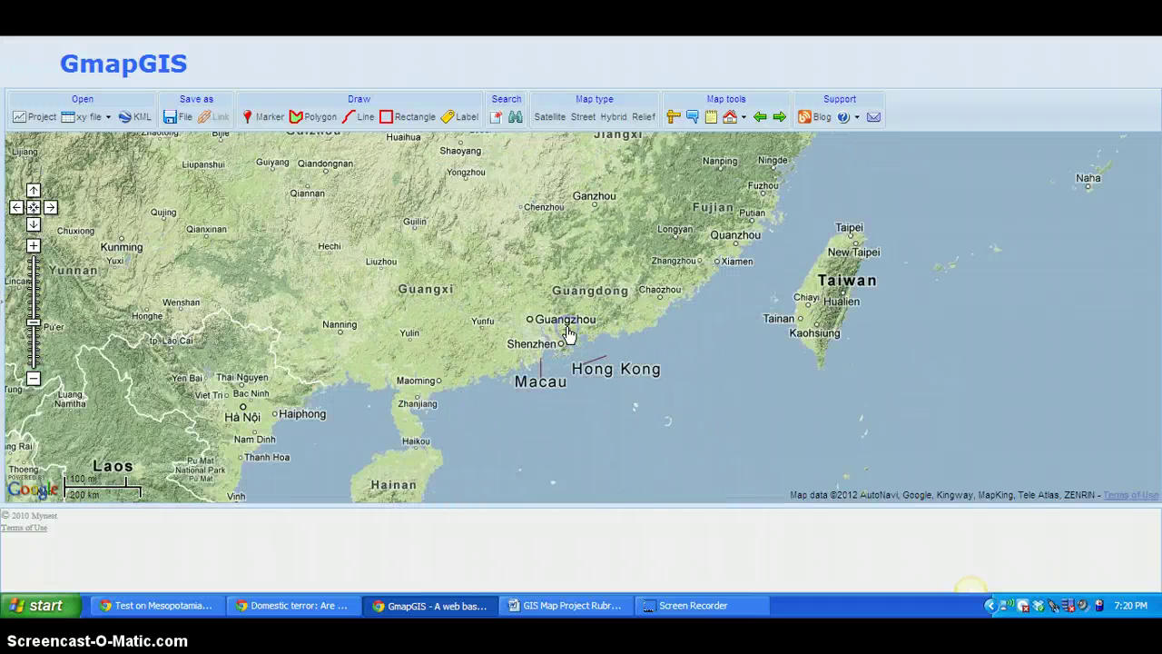
double_click(566, 333)
double_click(565, 333)
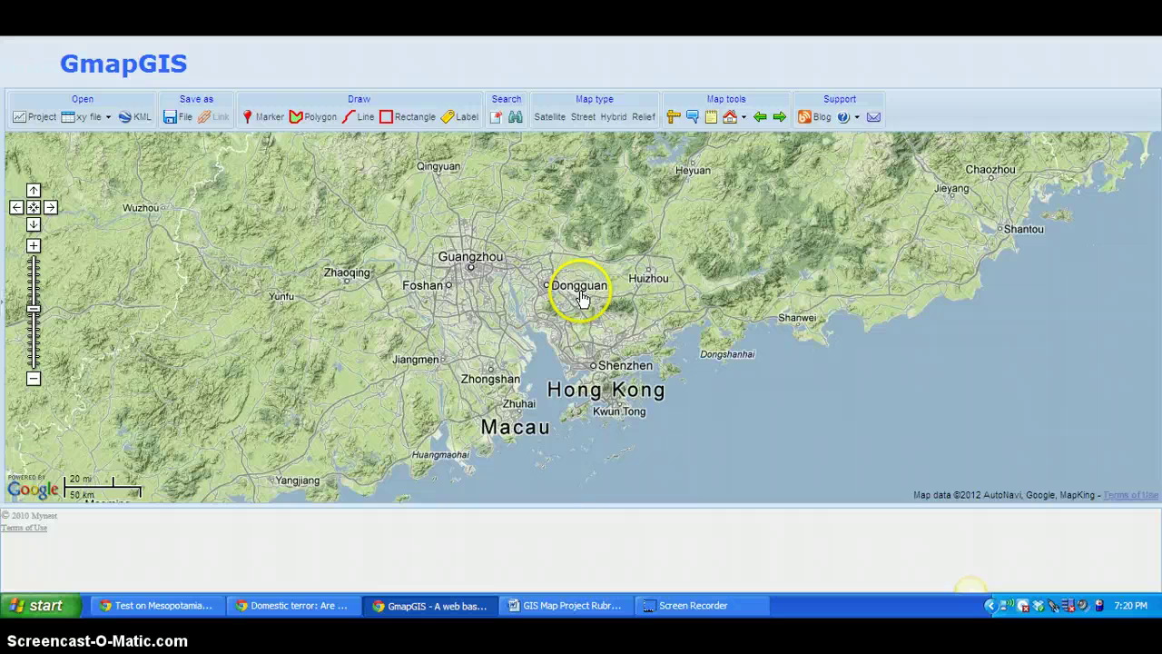
left_click_drag(563, 291, 574, 299)
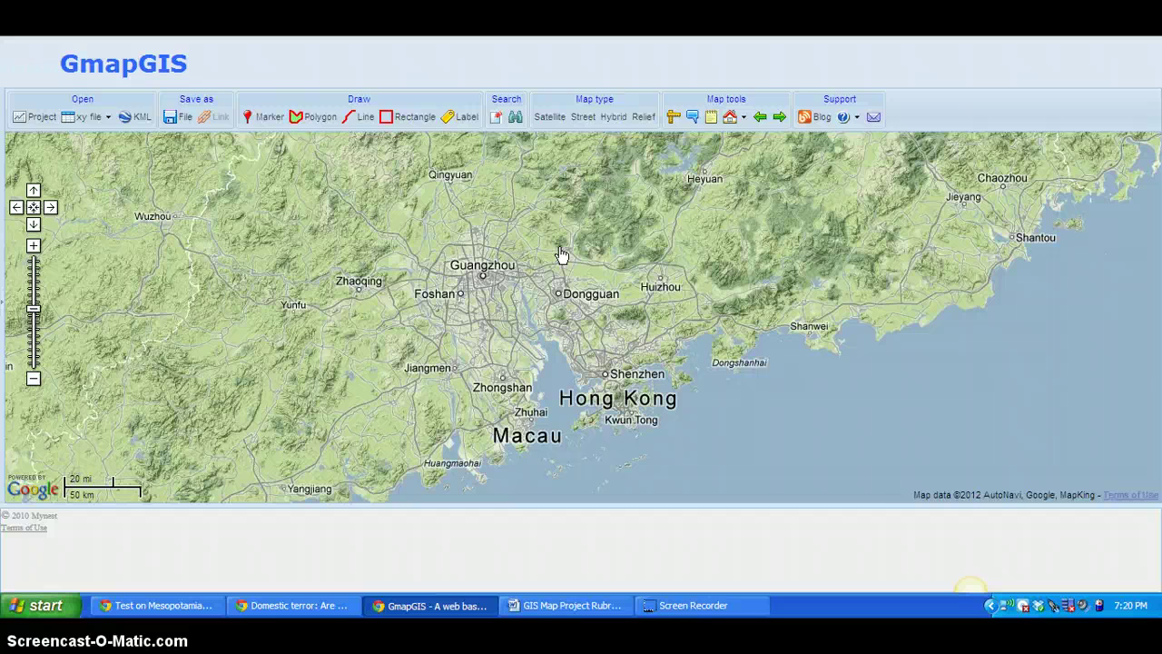
- Switch to the GIS Map Project rubric in Word, review the factor and map requirements, and return to the GmapGIS map
left_click(537, 605)
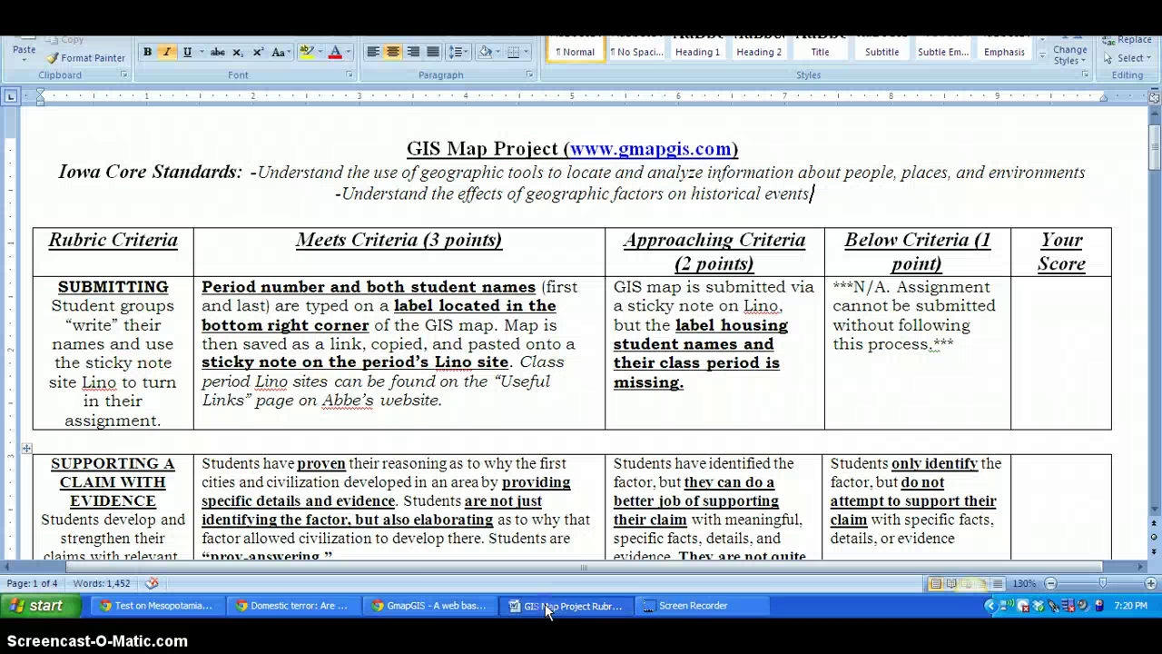
left_click_drag(1149, 140, 1149, 204)
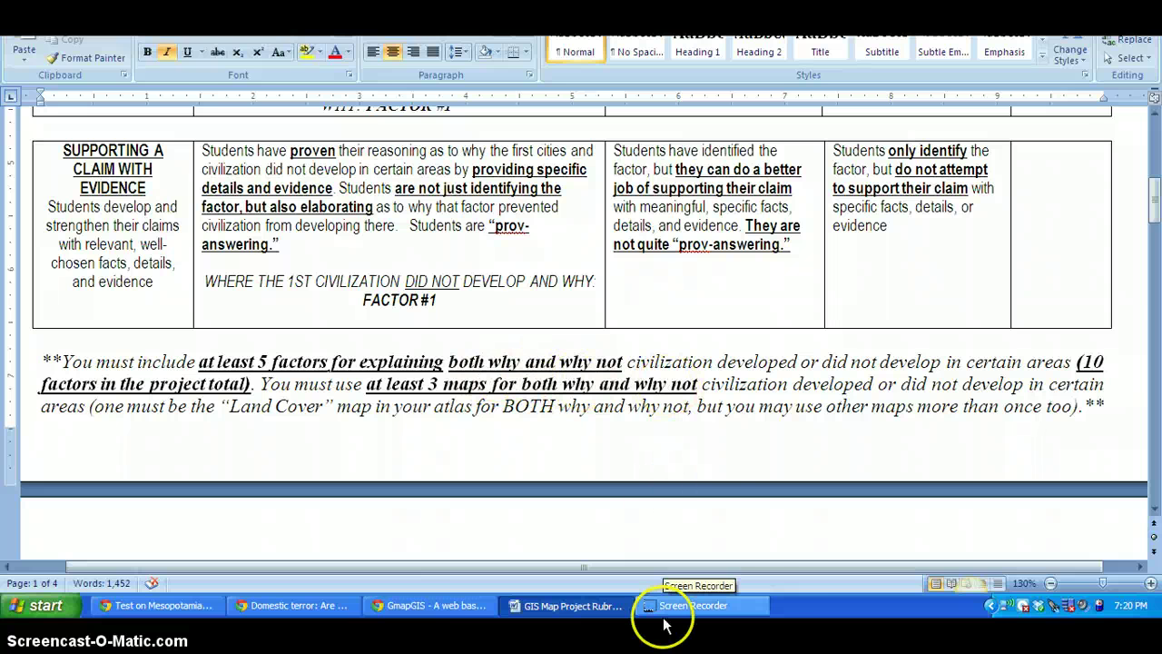
left_click(444, 608)
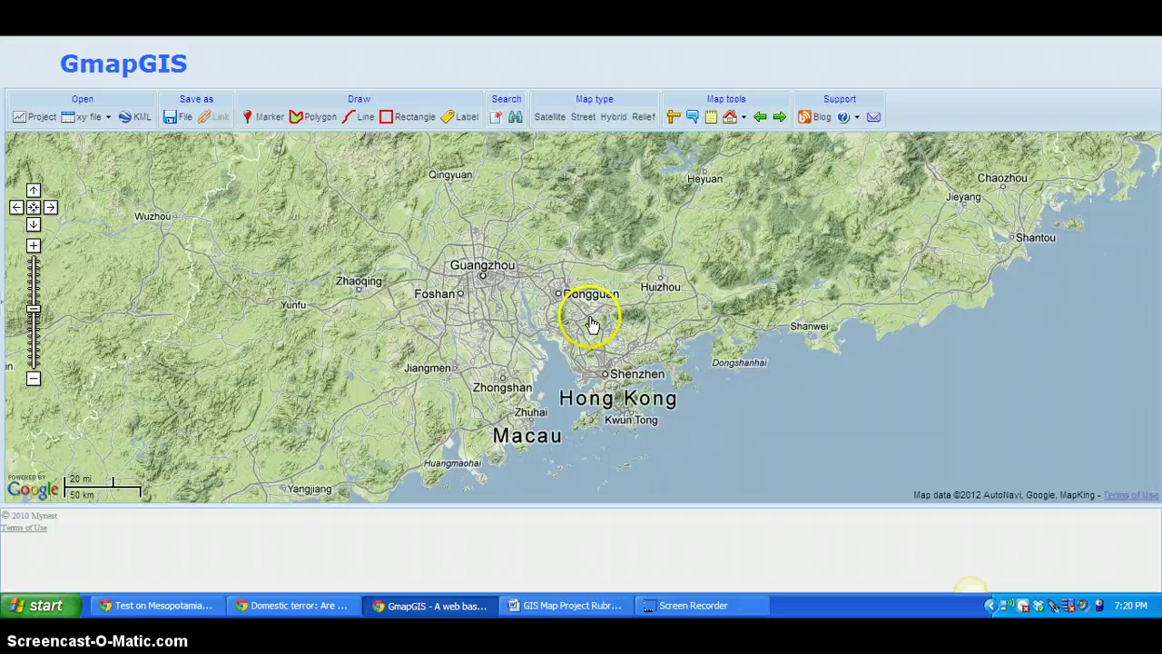
left_click_drag(591, 309, 596, 306)
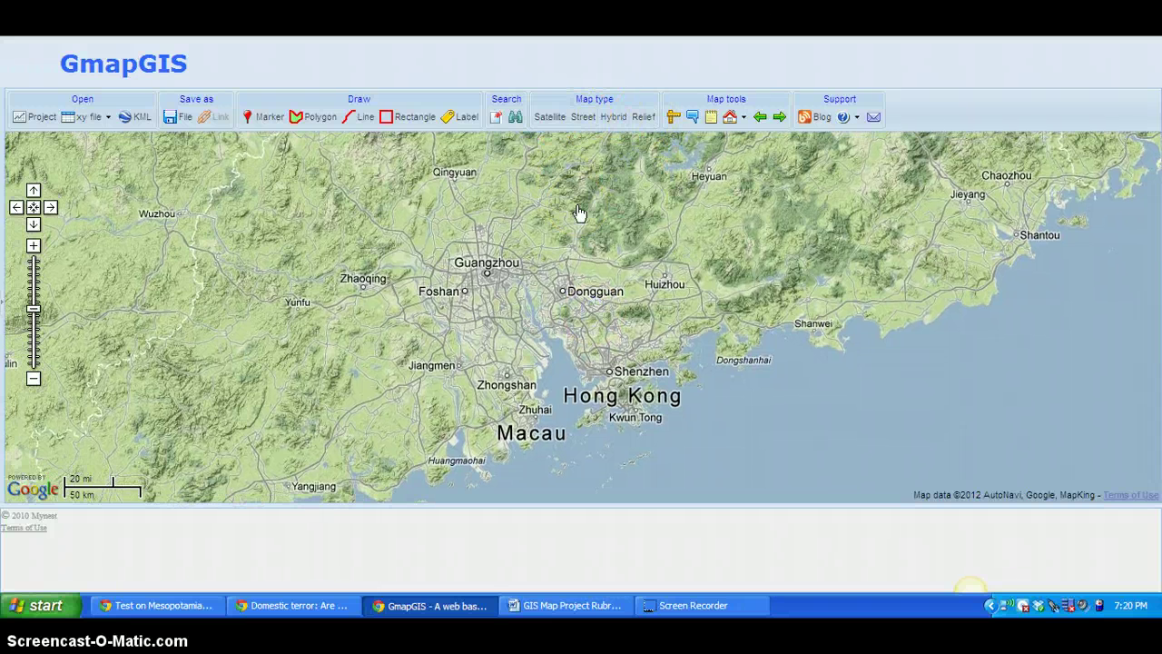
- Highlight "Land Cover" in the rubric's map requirement in Word and switch back to GmapGIS
left_click(591, 623)
left_click(480, 324)
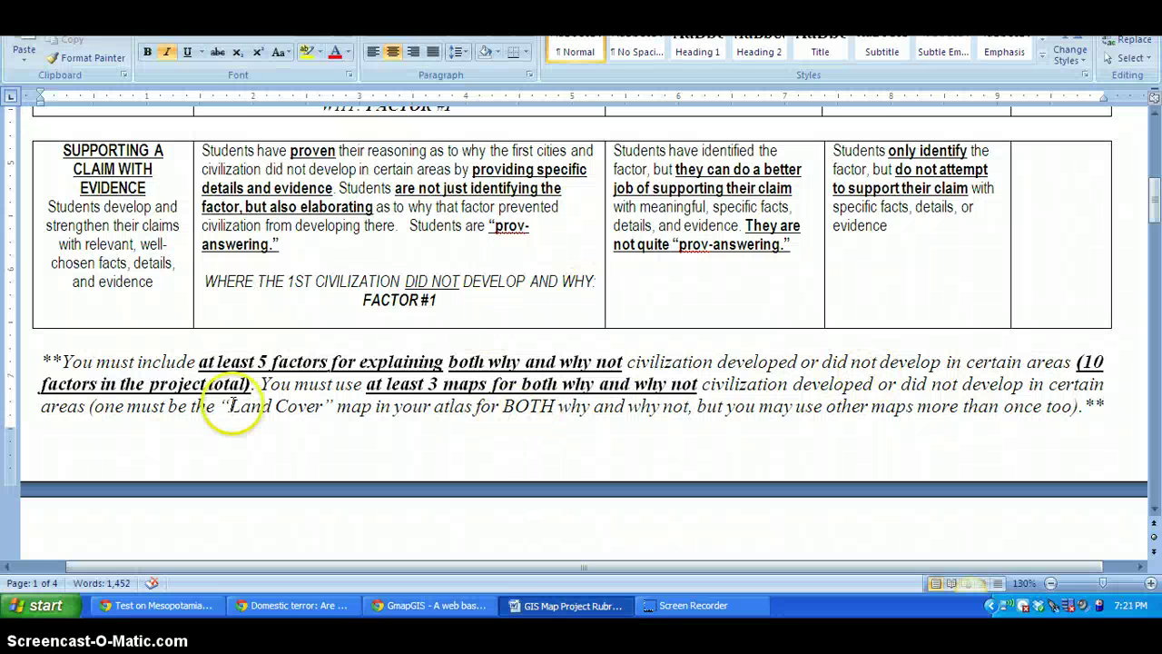
left_click_drag(221, 407, 332, 409)
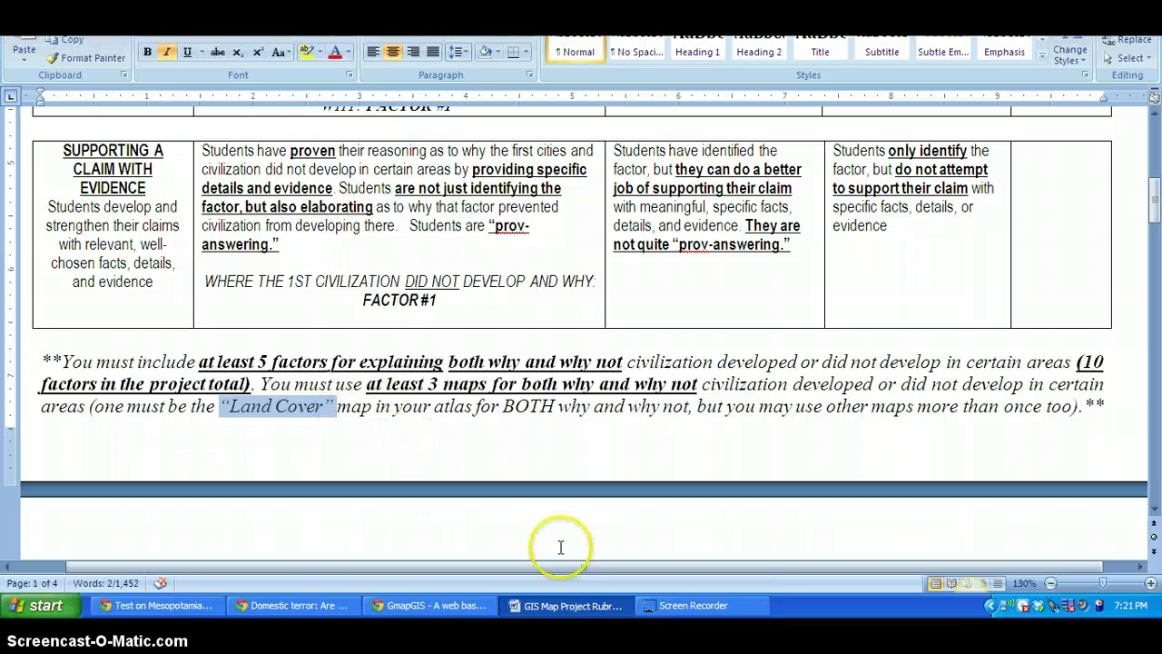
left_click(433, 607)
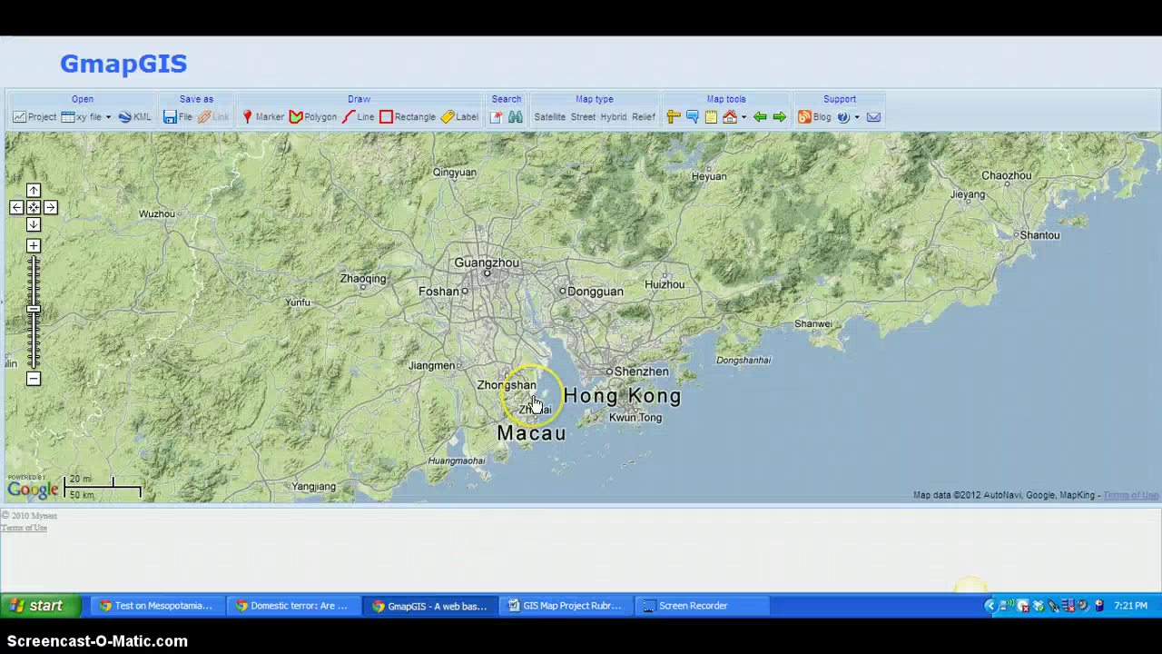
- Place three markers in the hills around Zhaoqing and Yunfu and one on the river between Guangzhou and Dongguan
mouse_move(481, 291)
left_mouse_down()
mouse_move(487, 273)
mouse_move(496, 286)
left_mouse_up()
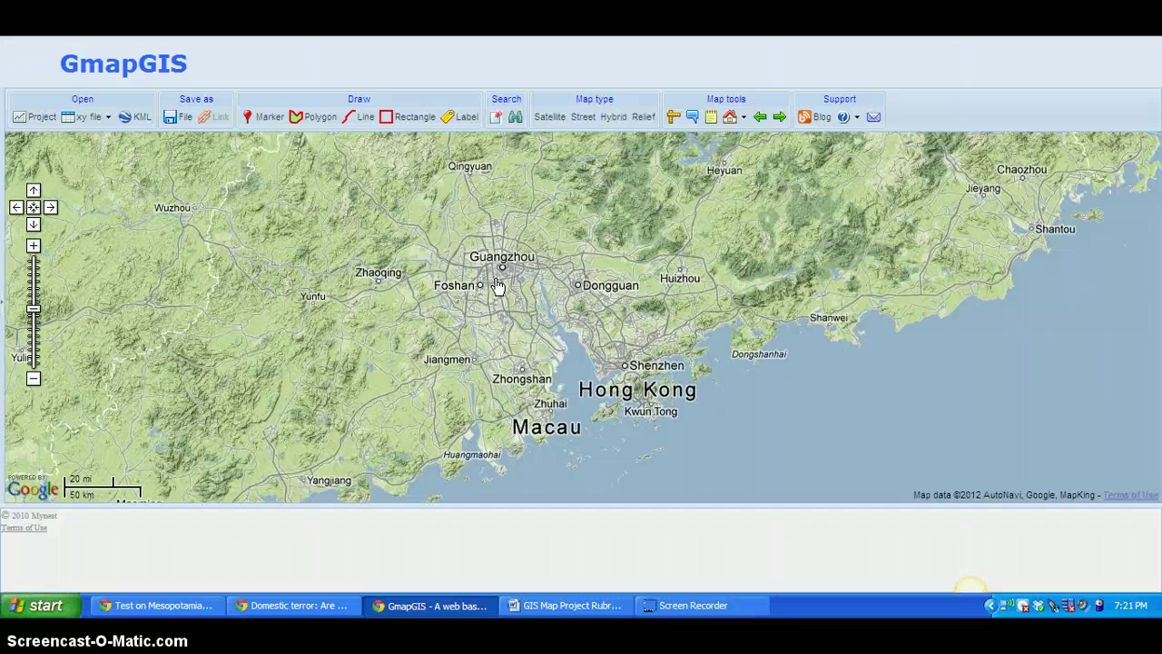
double_click(497, 286)
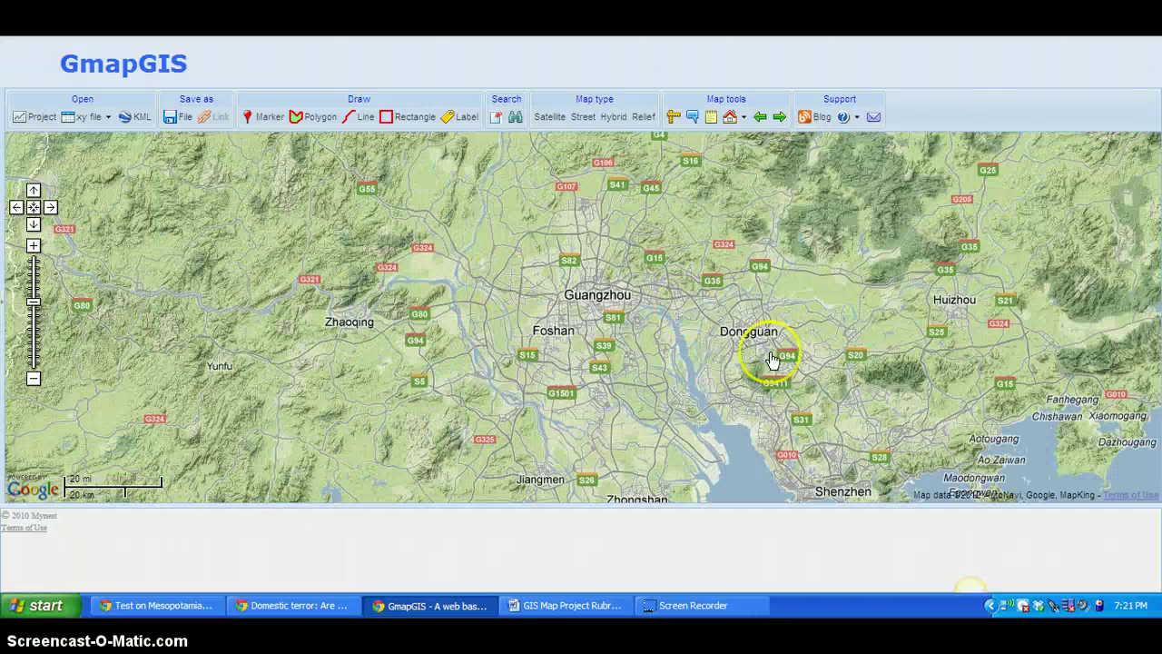
left_click_drag(737, 352, 679, 298)
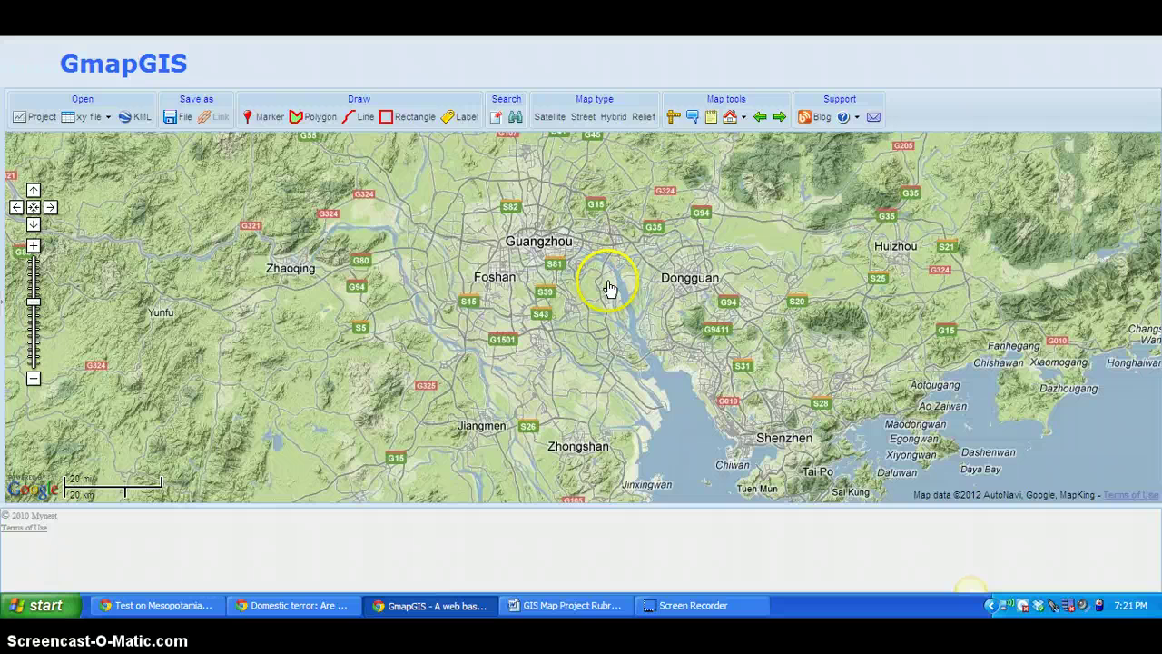
left_click(268, 120)
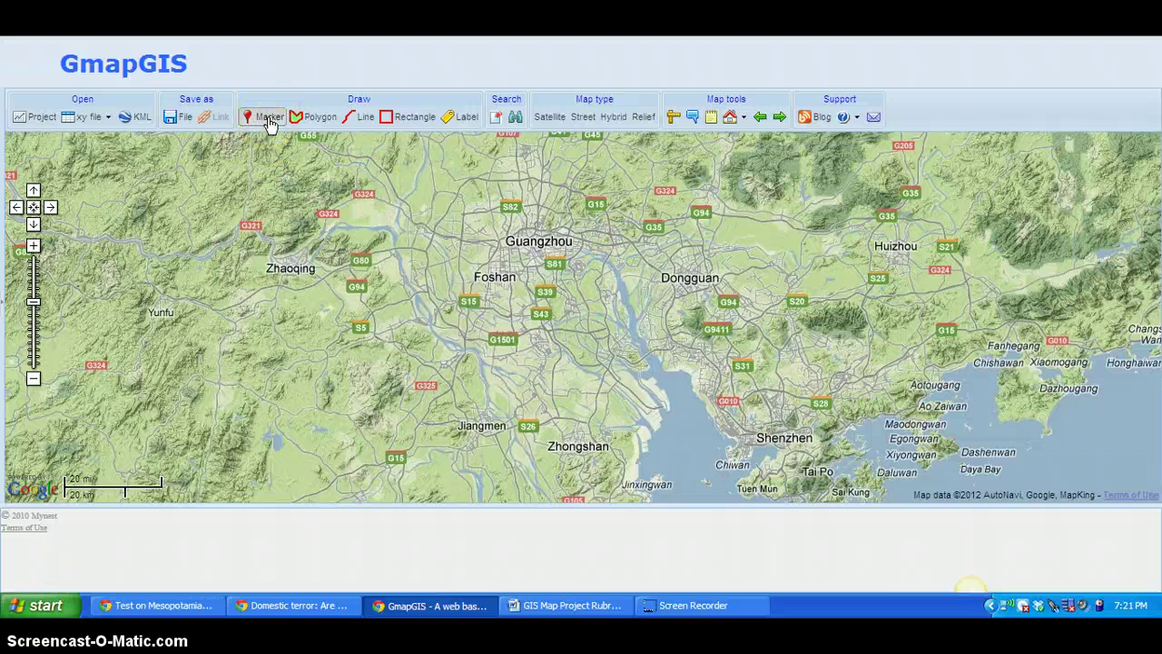
left_click(269, 119)
left_click(245, 299)
left_click(239, 372)
left_click(179, 207)
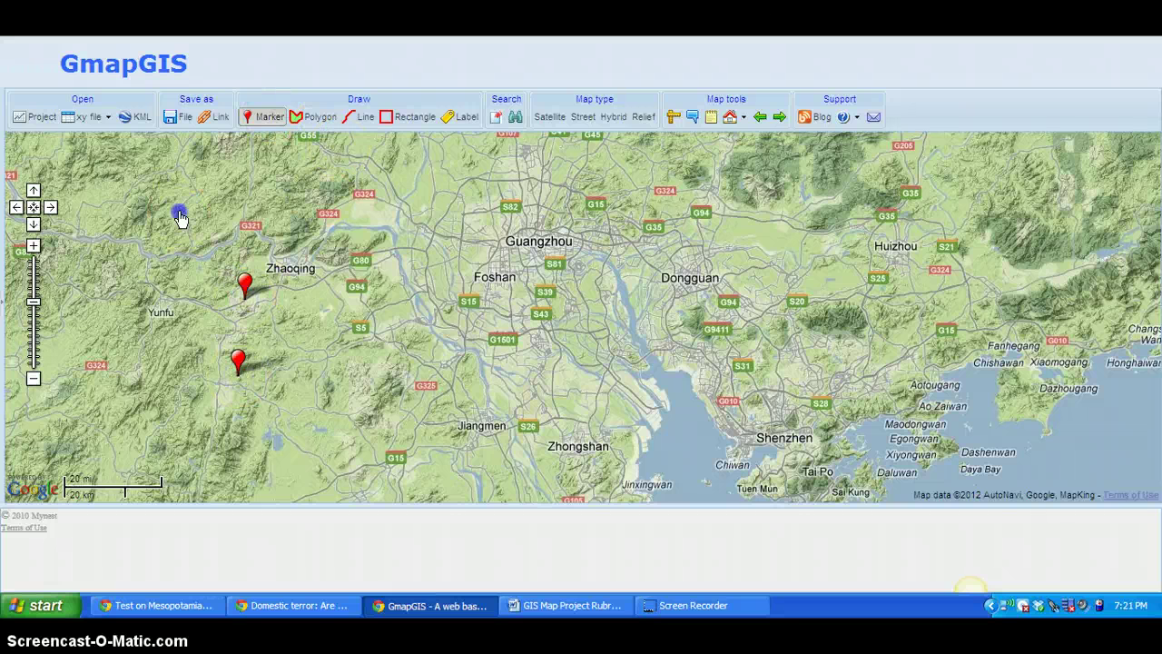
left_click(626, 299)
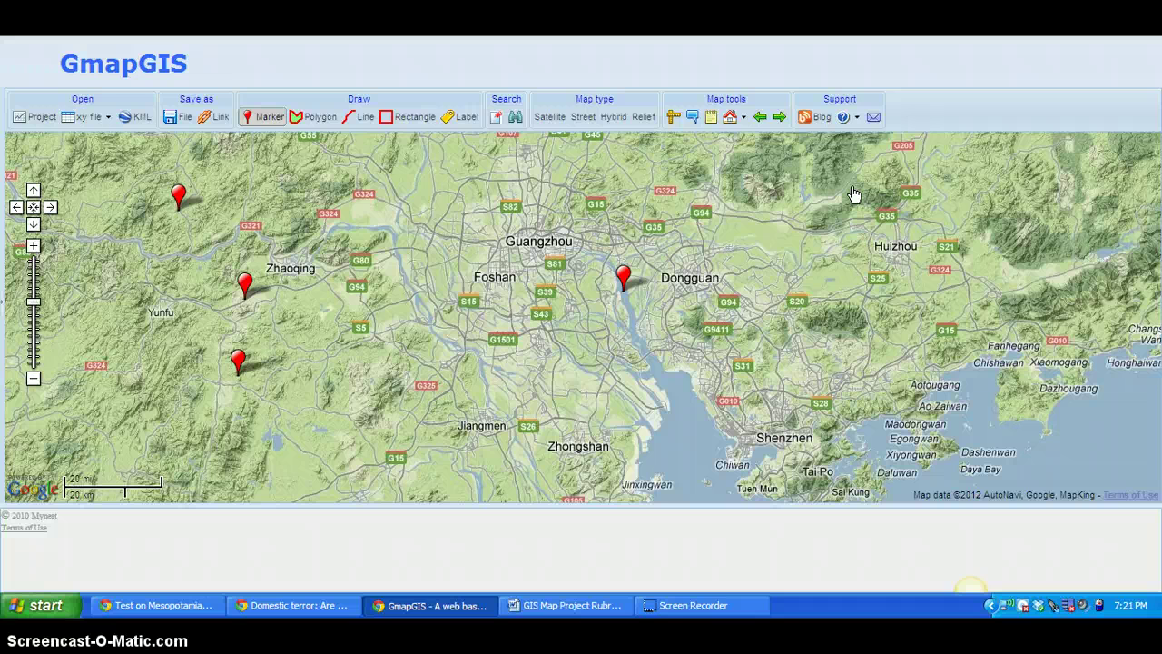
- Format the river marker between Guangzhou and Dongguan with a magenta fill and a larger icon size
left_click(624, 277)
left_click(668, 254)
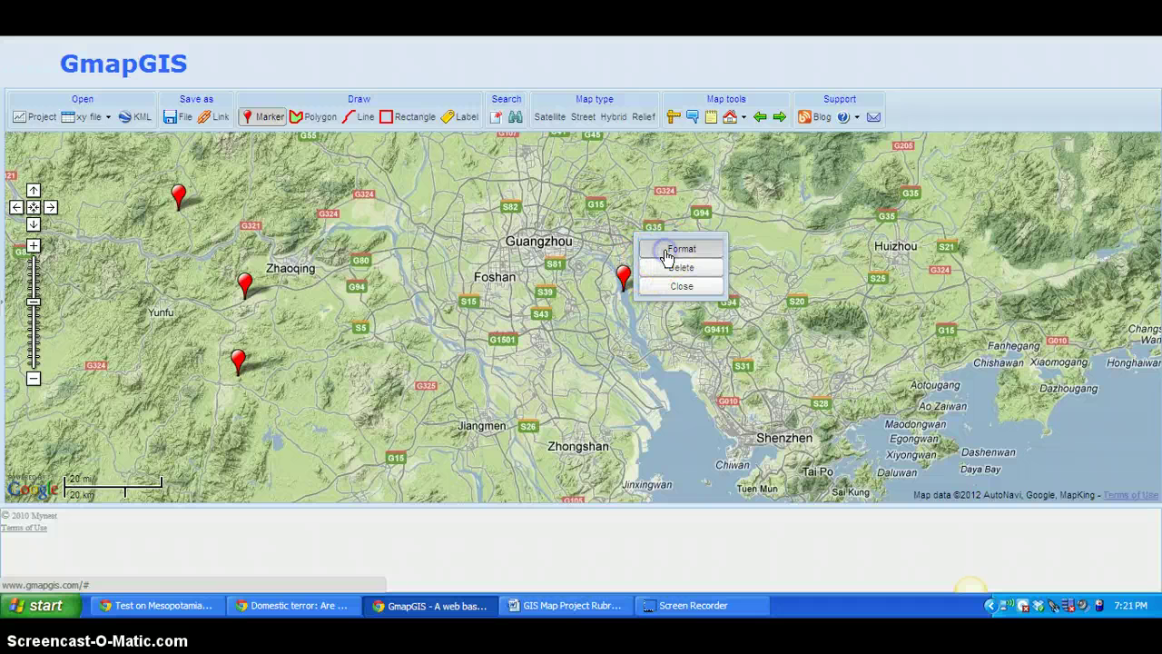
left_click(439, 222)
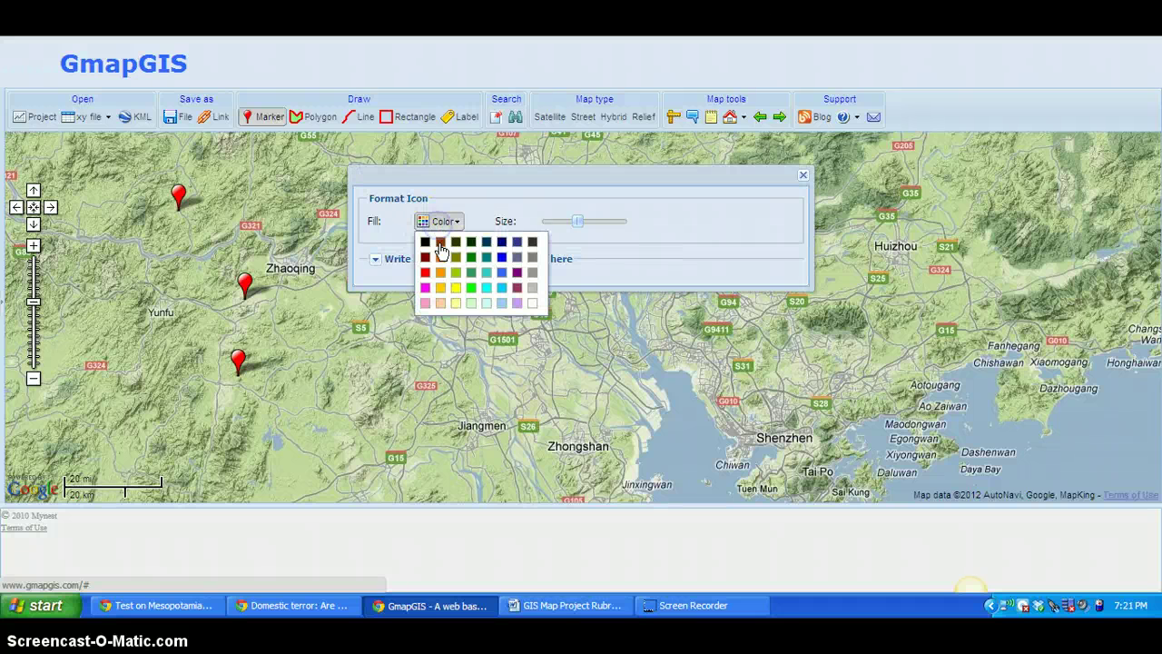
left_click(424, 288)
left_click(579, 222)
left_click_drag(580, 223, 619, 222)
mouse_move(578, 171)
left_mouse_down()
mouse_move(557, 150)
mouse_move(648, 182)
mouse_move(696, 308)
left_mouse_up()
left_click_drag(690, 357, 683, 355)
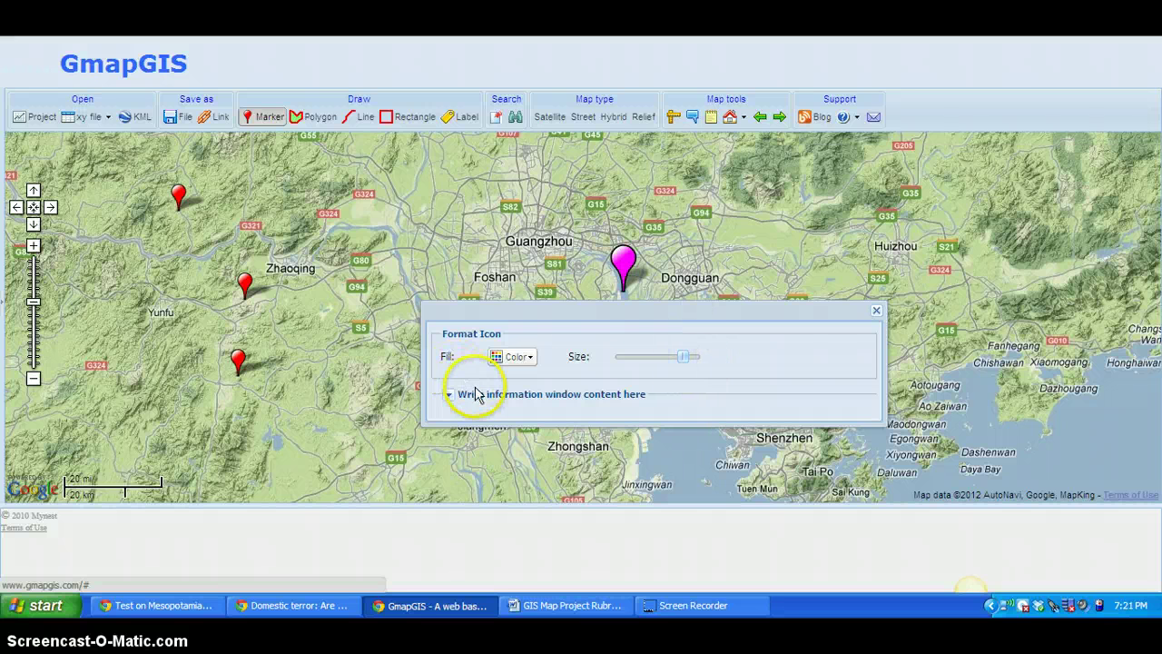
- Fill the marker's information window with 'You need to "prov-answering" in complete sentences. The Red River..... Including specific details, proof, and evidence for your claims. SUPPORT YOUR CLAIM!!!!'
left_click(448, 397)
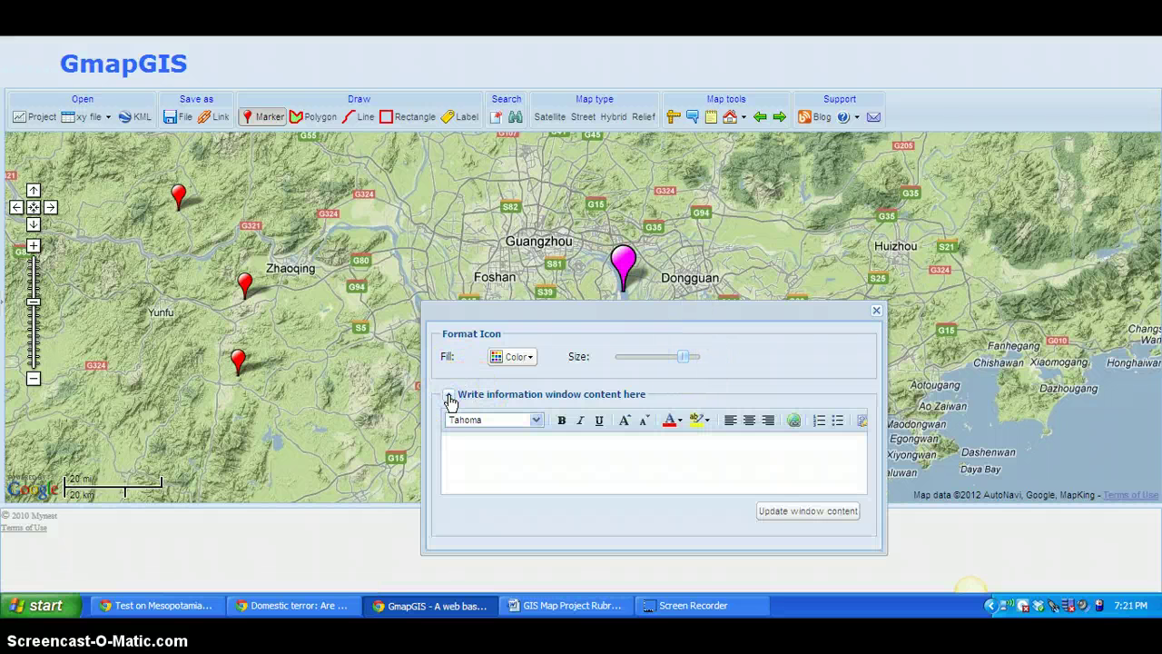
left_click(483, 448)
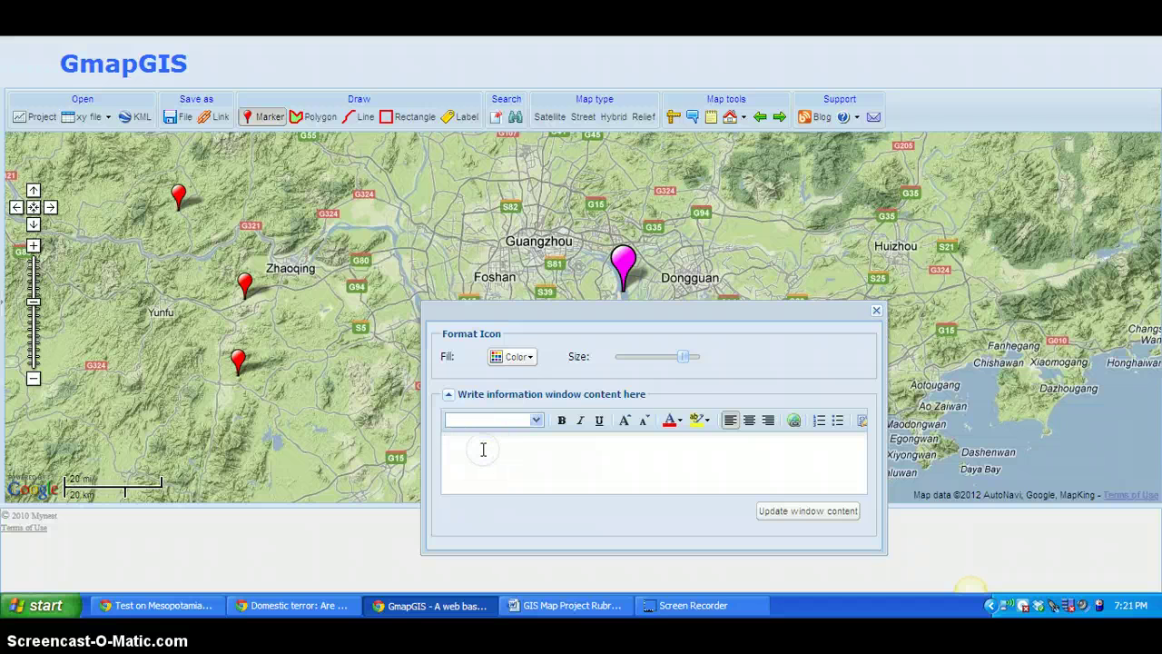
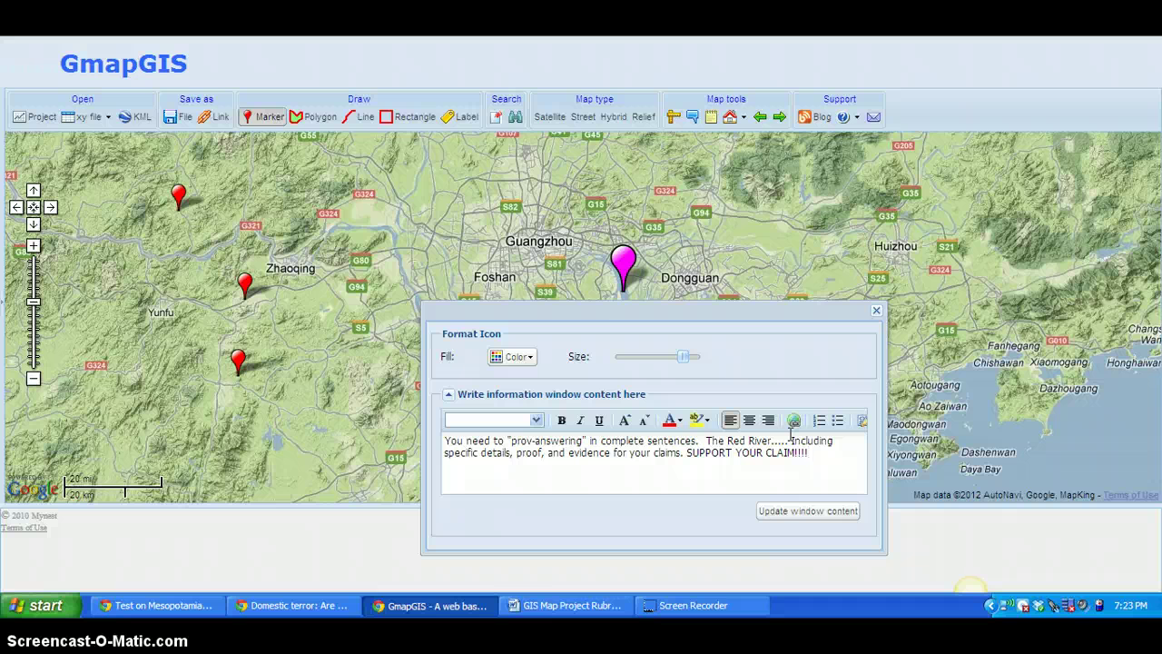
left_click(550, 606)
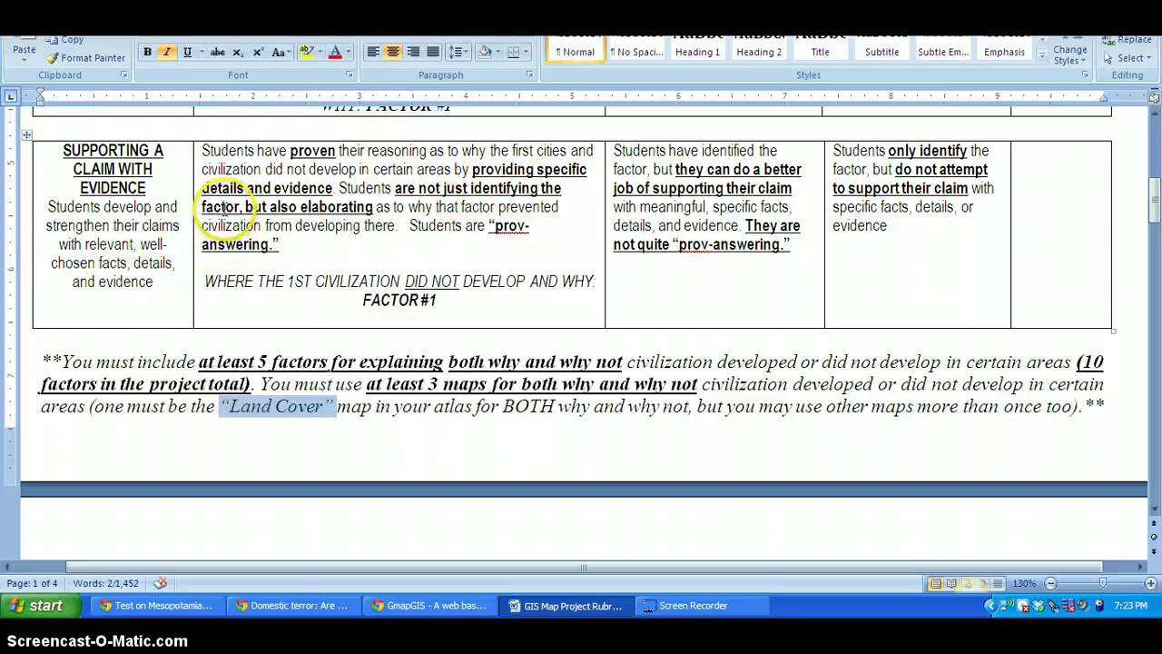
left_click(432, 606)
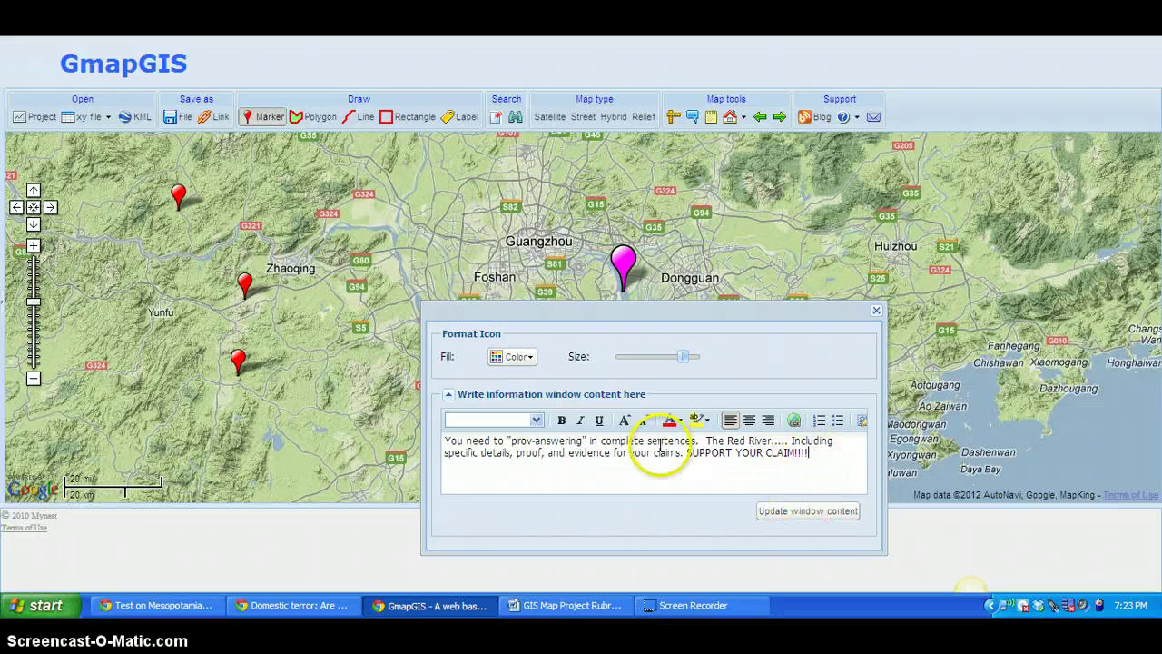
left_click(795, 520)
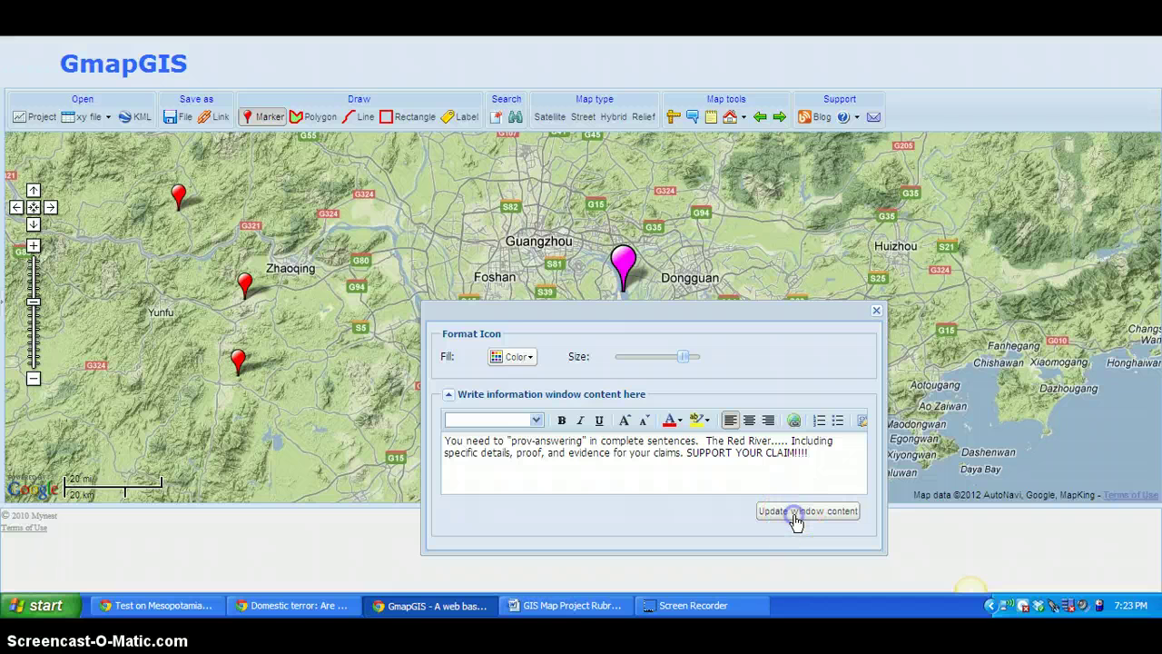
left_click(876, 311)
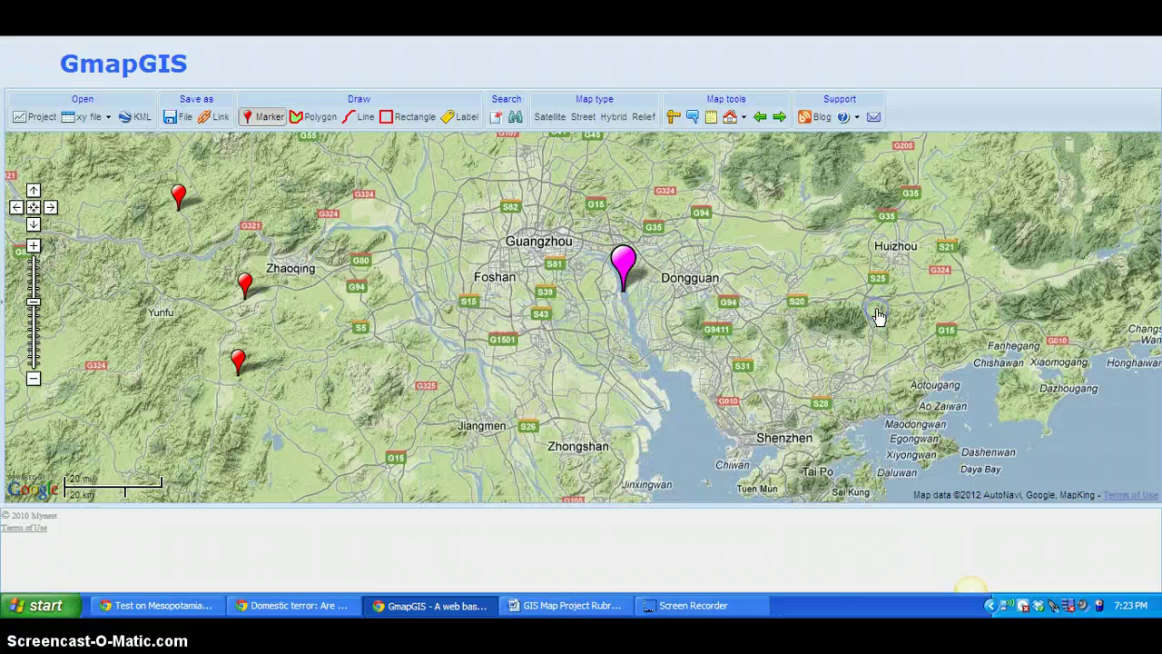
- Delete the three red markers around Zhaoqing and Yunfu
left_click(245, 284)
left_click(296, 288)
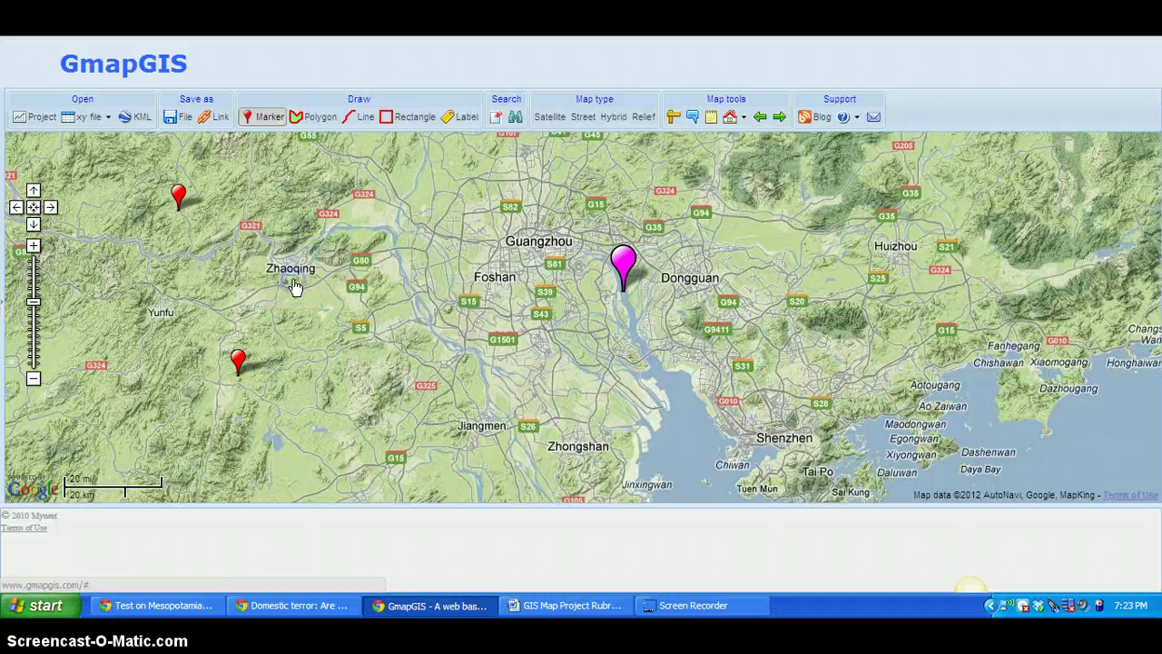
left_click(238, 359)
left_click(271, 355)
left_click(178, 194)
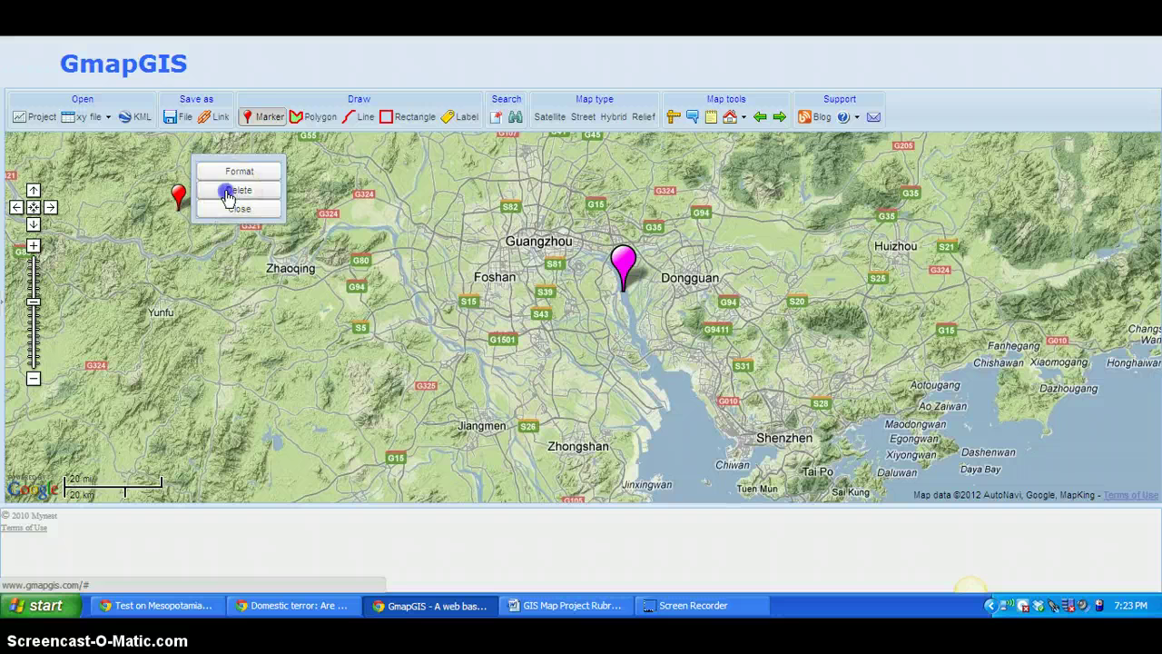
left_click(232, 190)
- Turn off the Marker tool and shift the map around the magenta marker
left_click(259, 116)
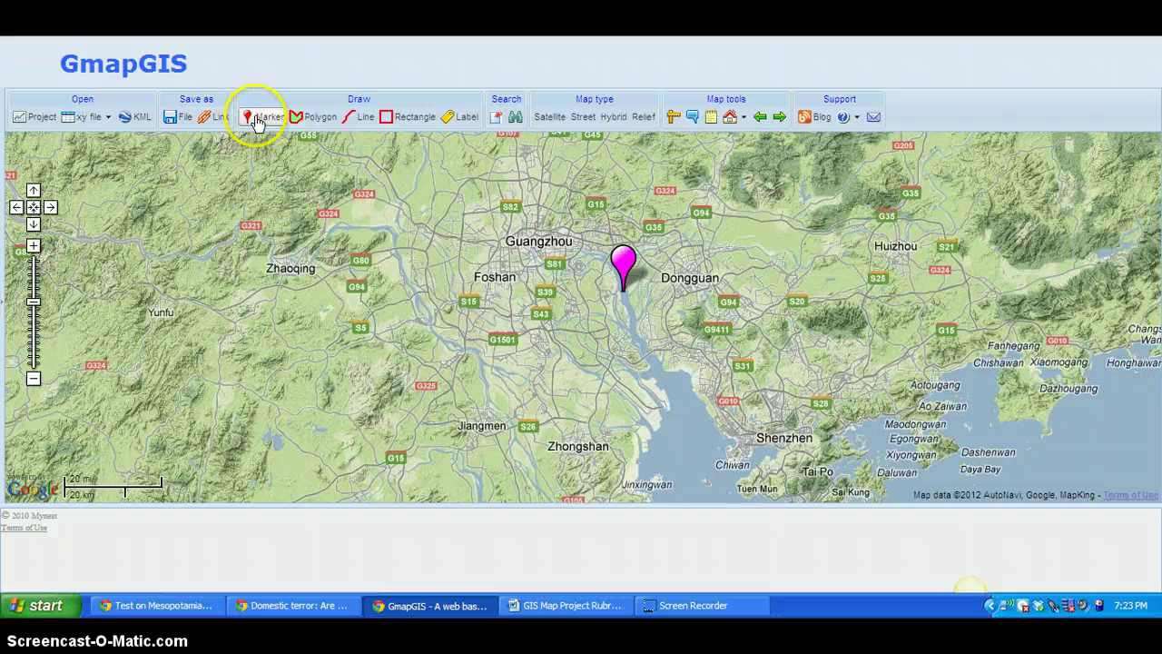
left_click(248, 357)
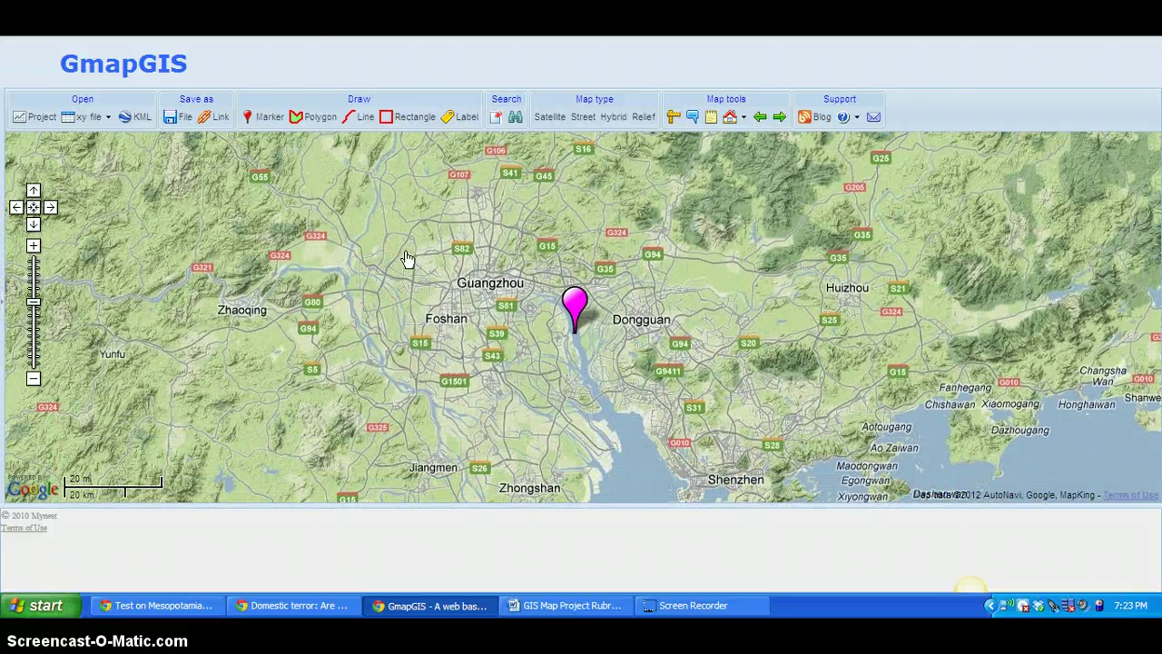
left_click(549, 194)
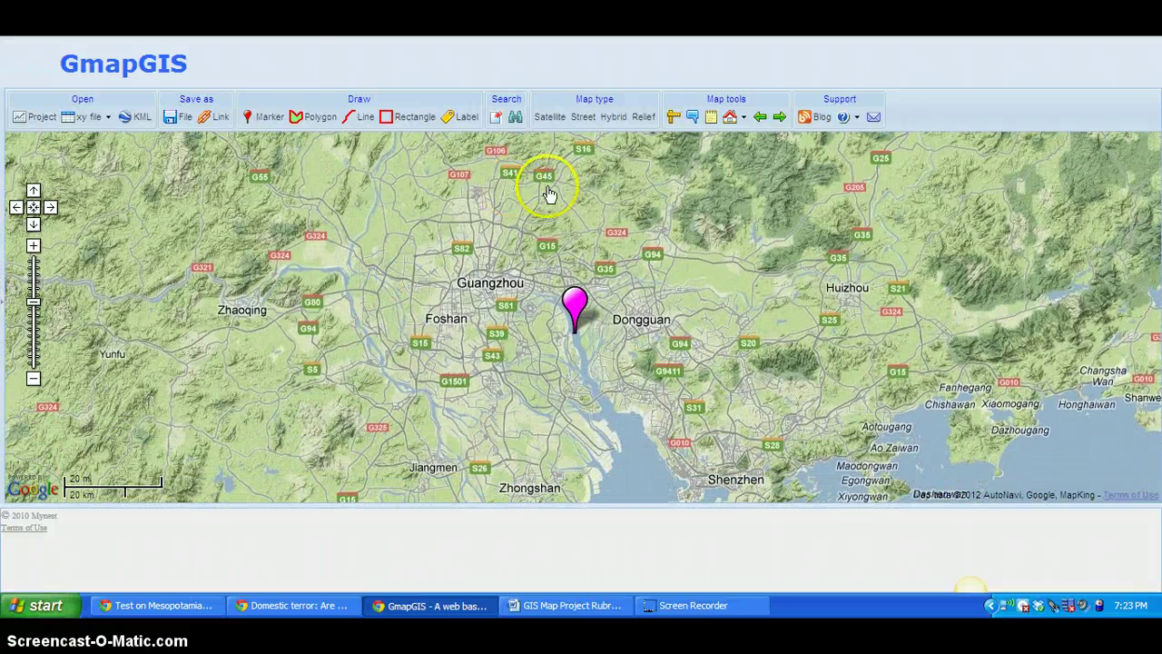
- Open the magenta marker's information window to review its text, and close it again
left_click(576, 307)
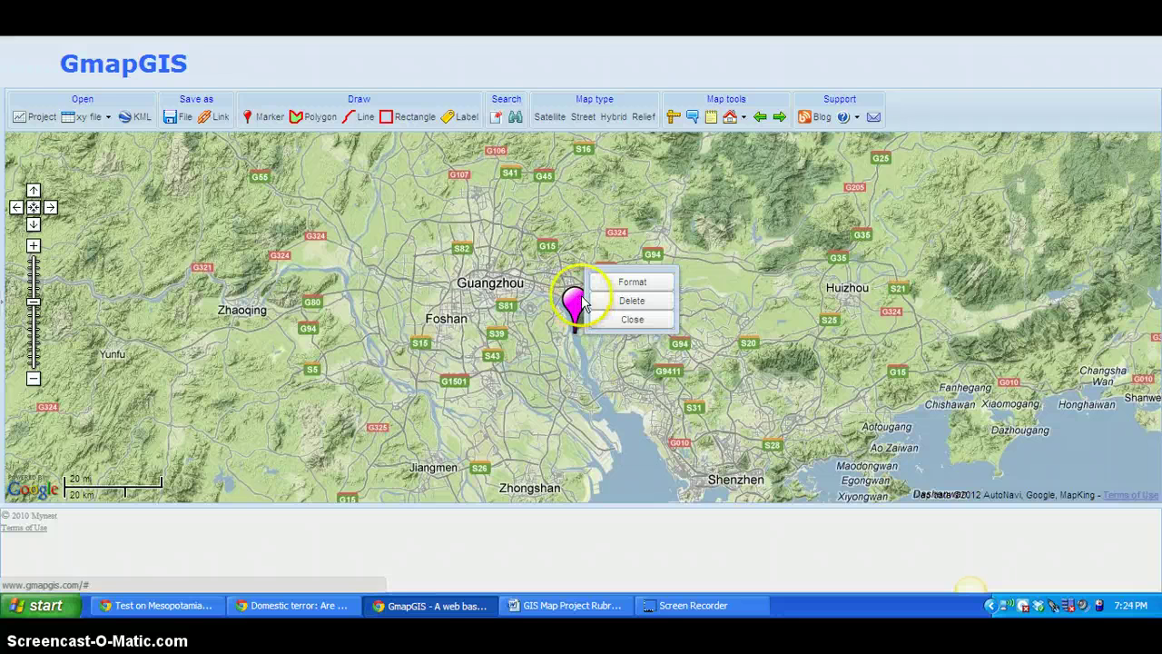
left_click(484, 241)
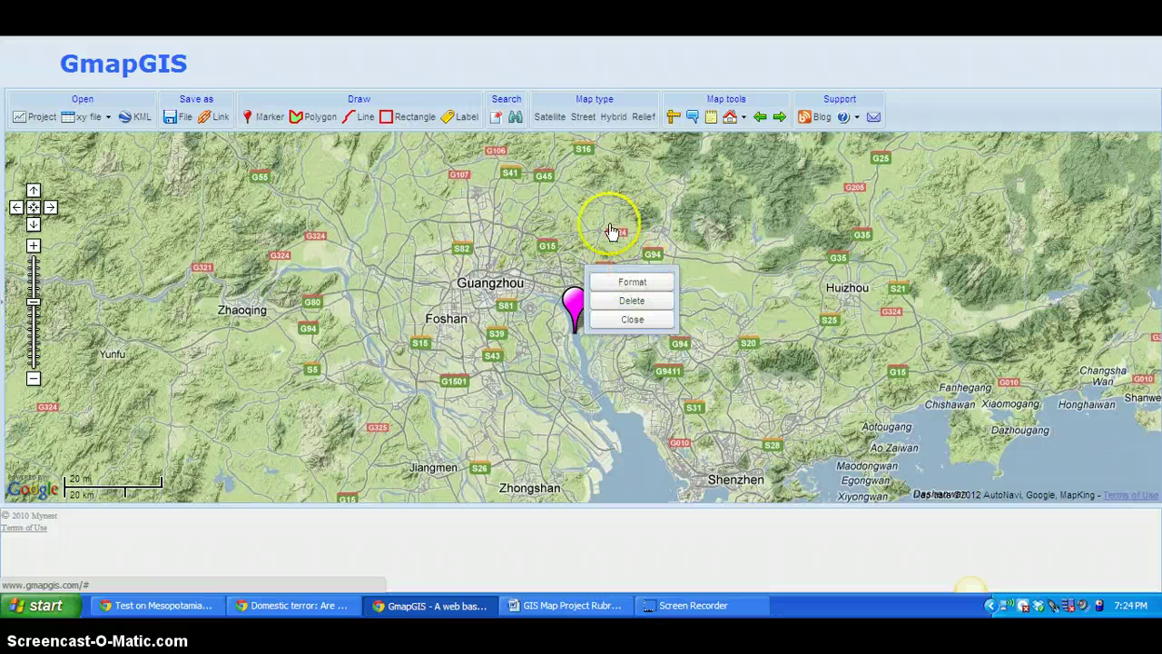
left_click(632, 318)
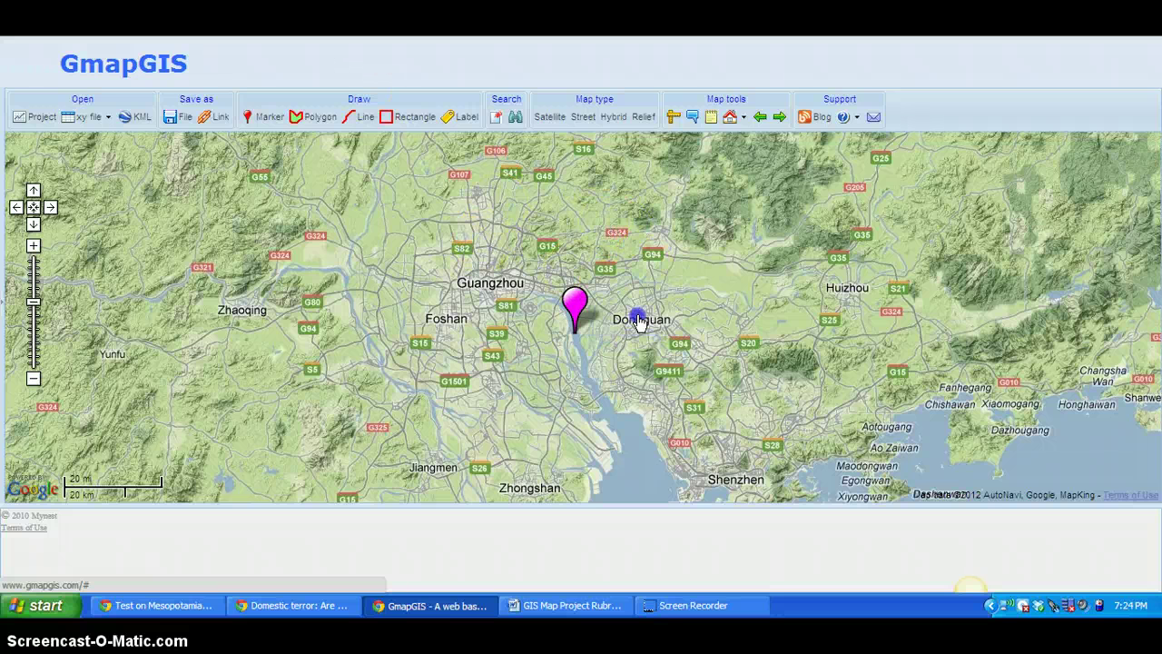
left_click(577, 309)
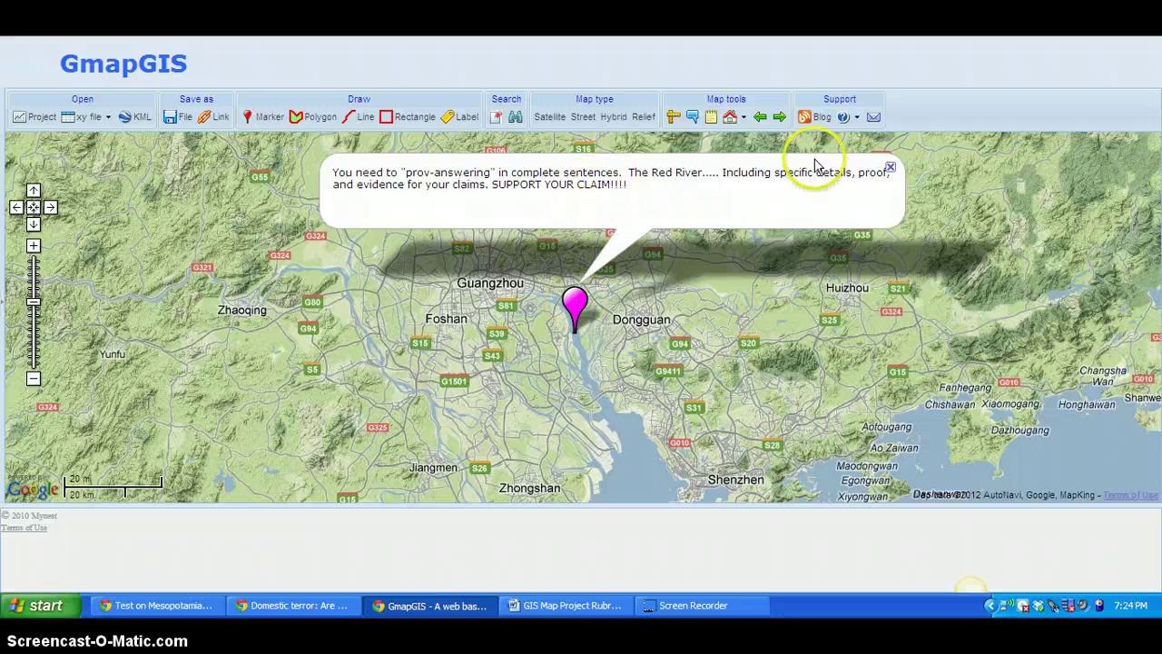
left_click(889, 168)
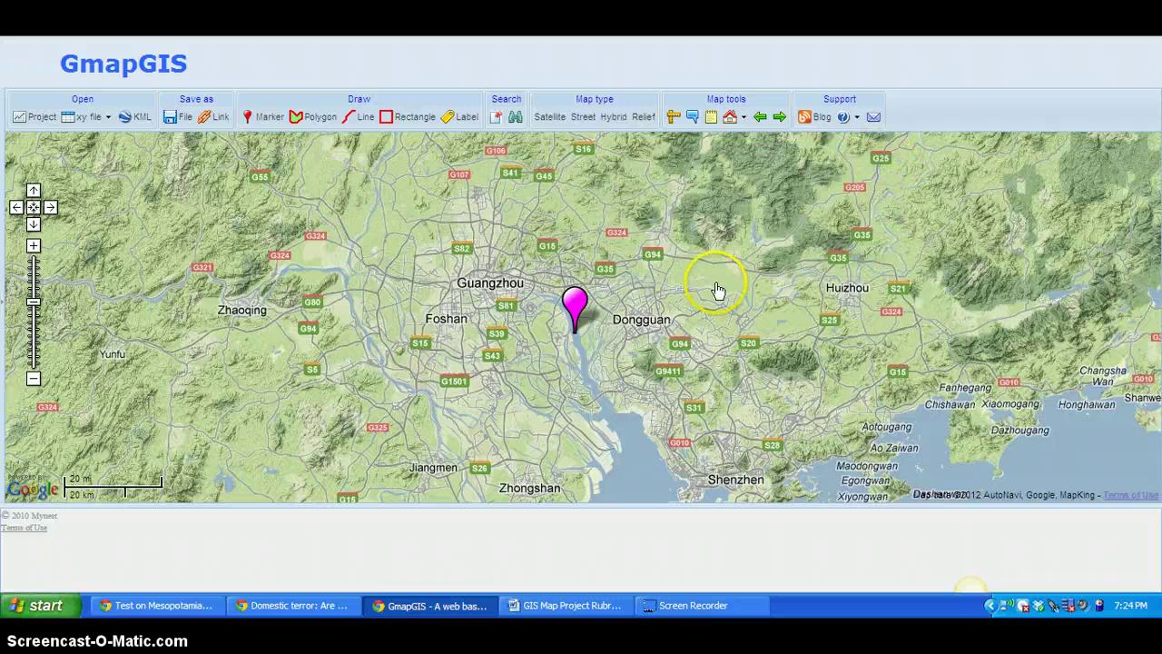
- Draw a rectangle around Zhaoqing, reaching south to Jiangmen, with the Rectangle tool
left_click_drag(717, 294, 718, 281)
left_click(349, 118)
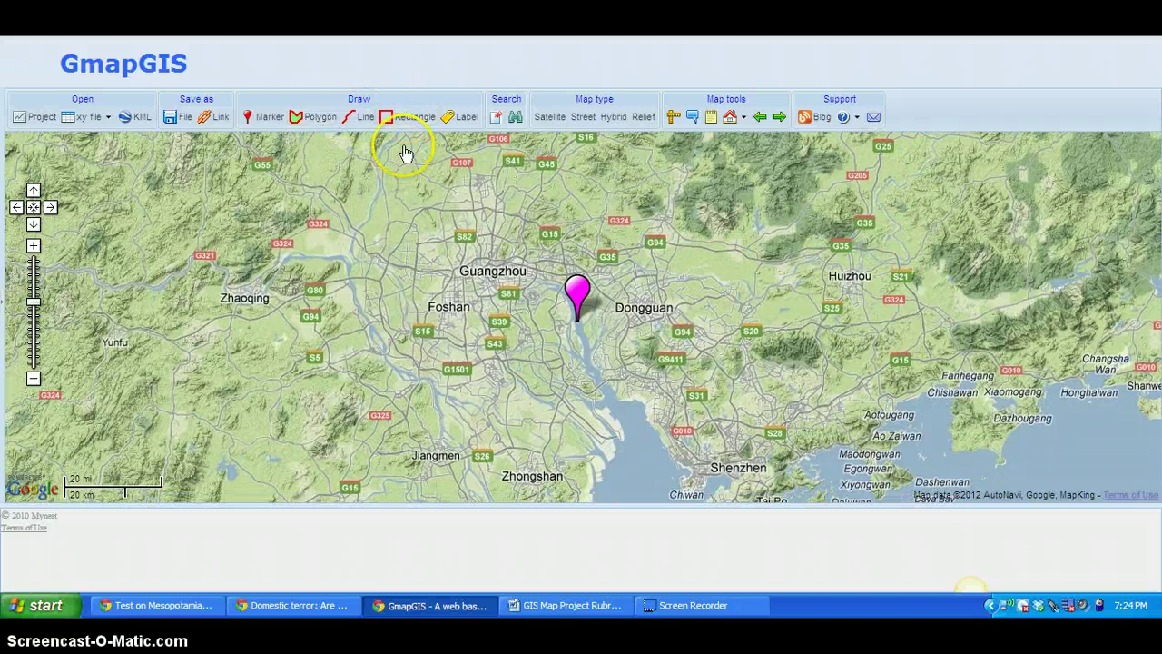
left_click(408, 118)
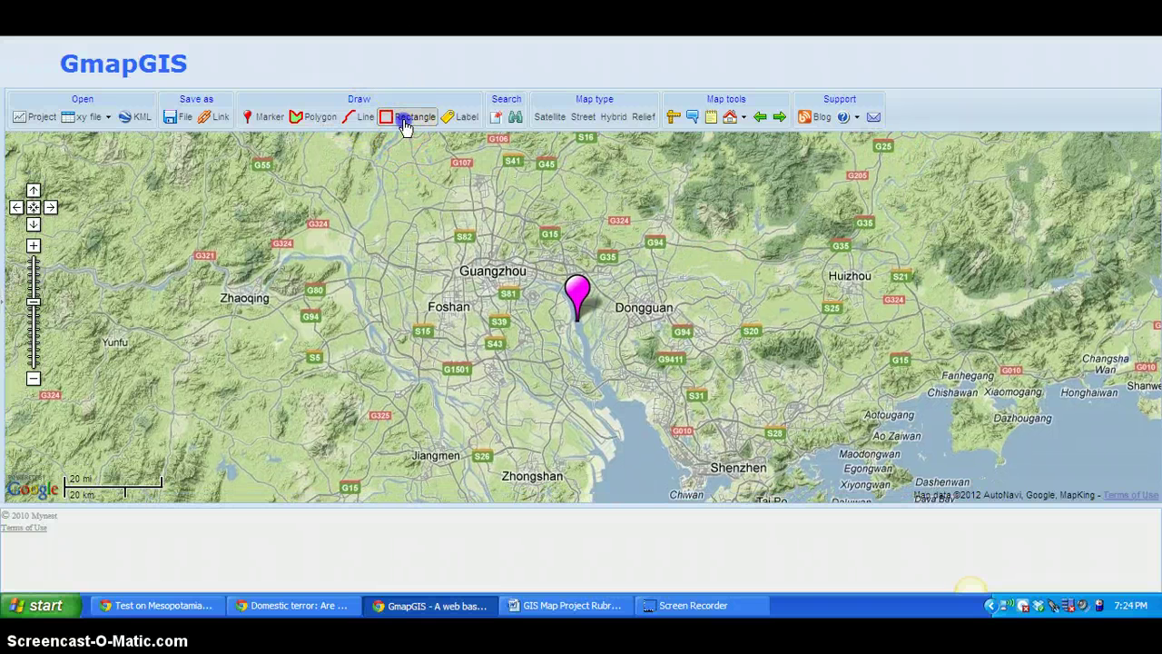
left_click(154, 182)
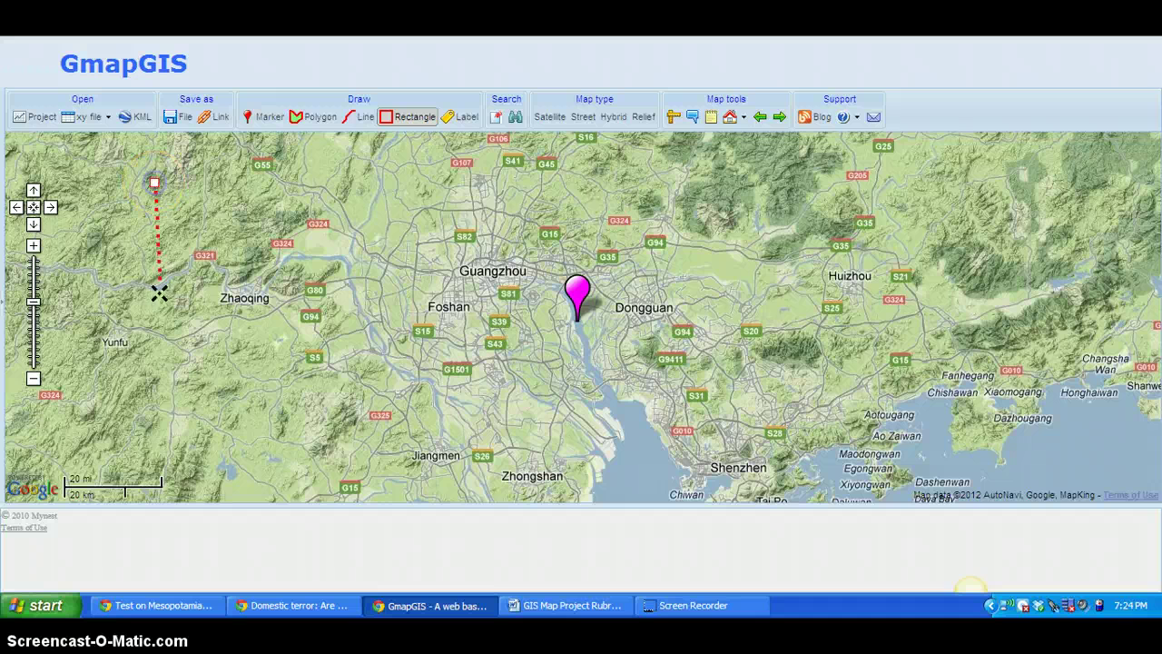
left_click(153, 464)
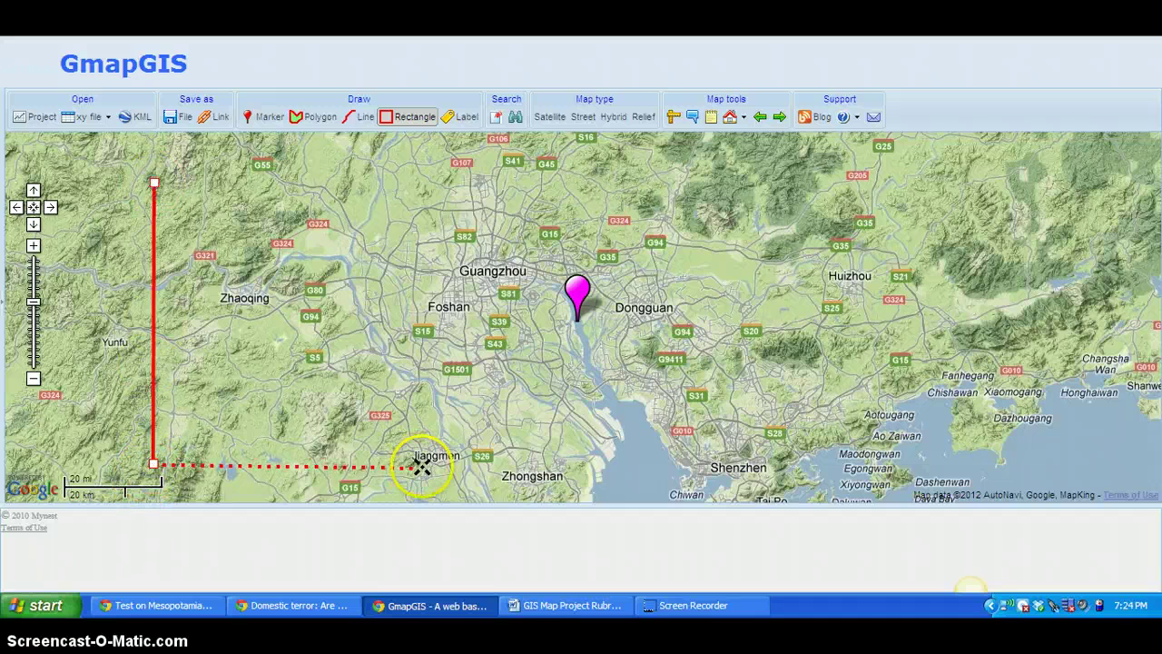
left_click(423, 467)
left_click(420, 170)
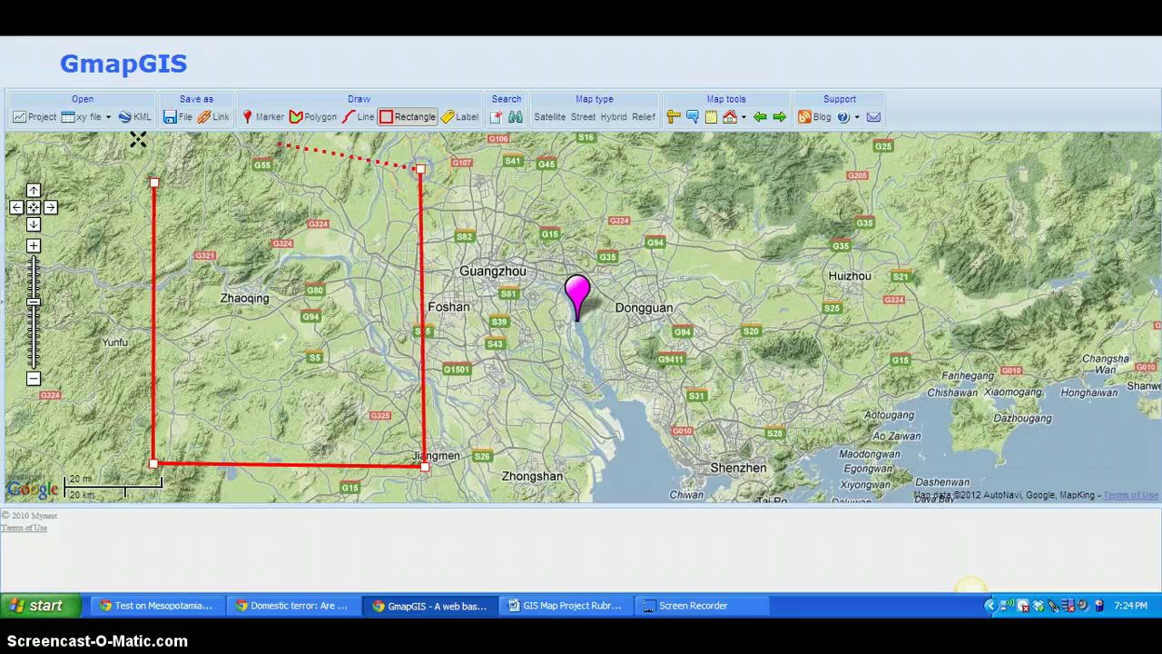
left_click(154, 180)
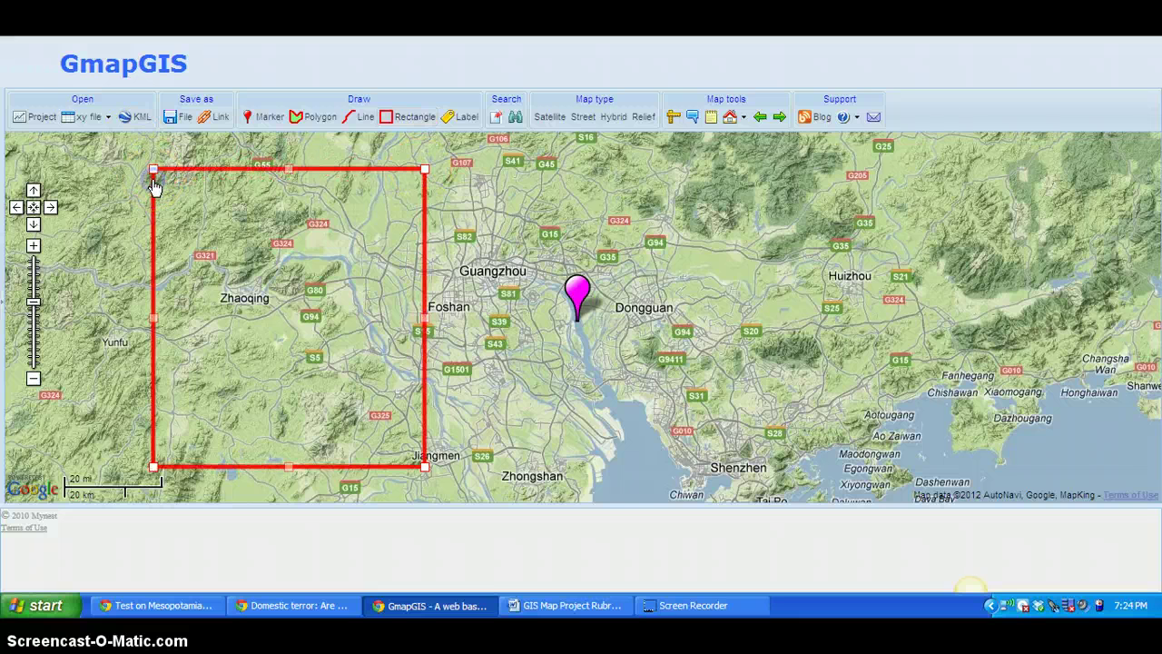
- Format the rectangle around Zhaoqing with a magenta line and try to adjust its line size and lower its line opacity
left_click(300, 170)
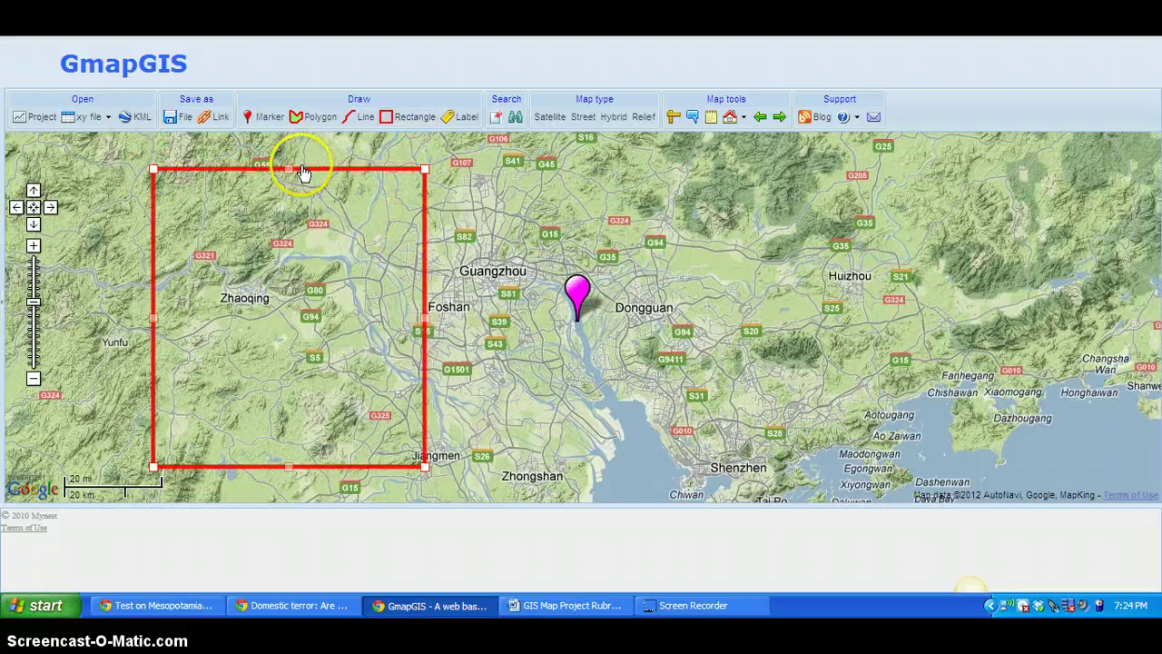
left_click(310, 172)
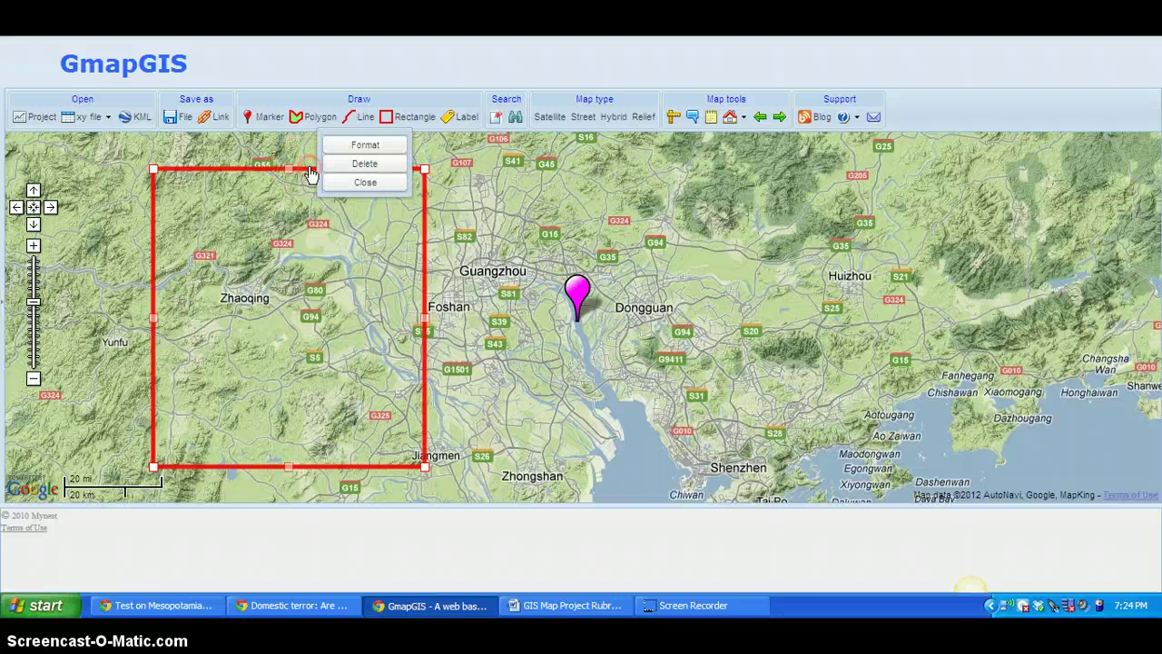
left_click(366, 145)
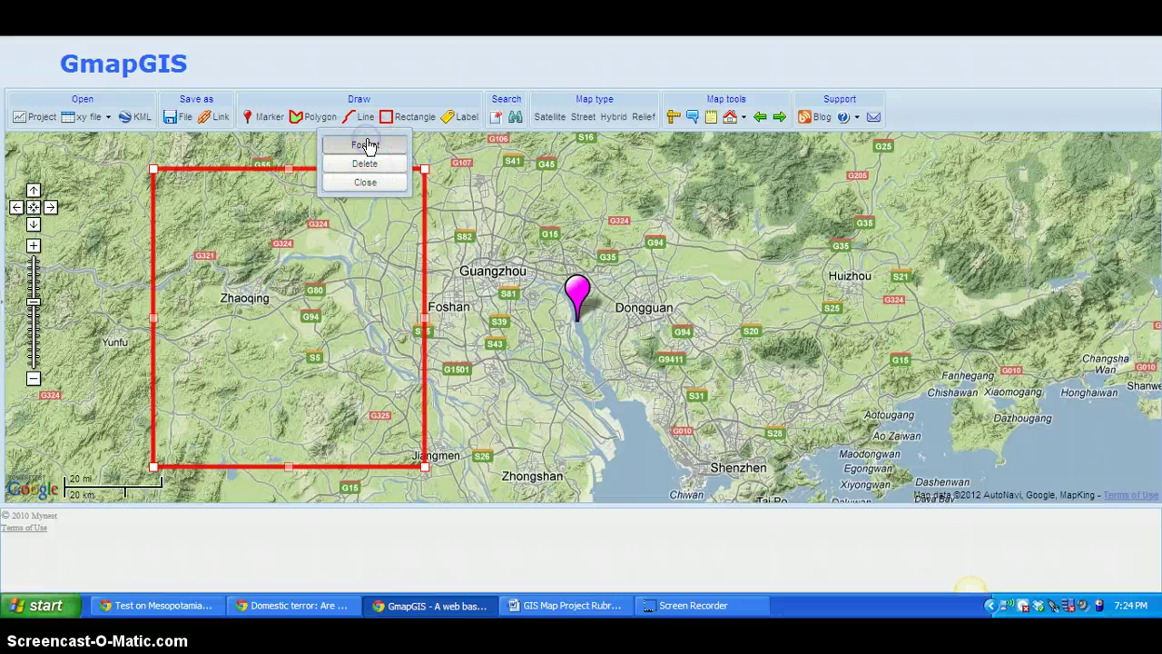
left_click(445, 251)
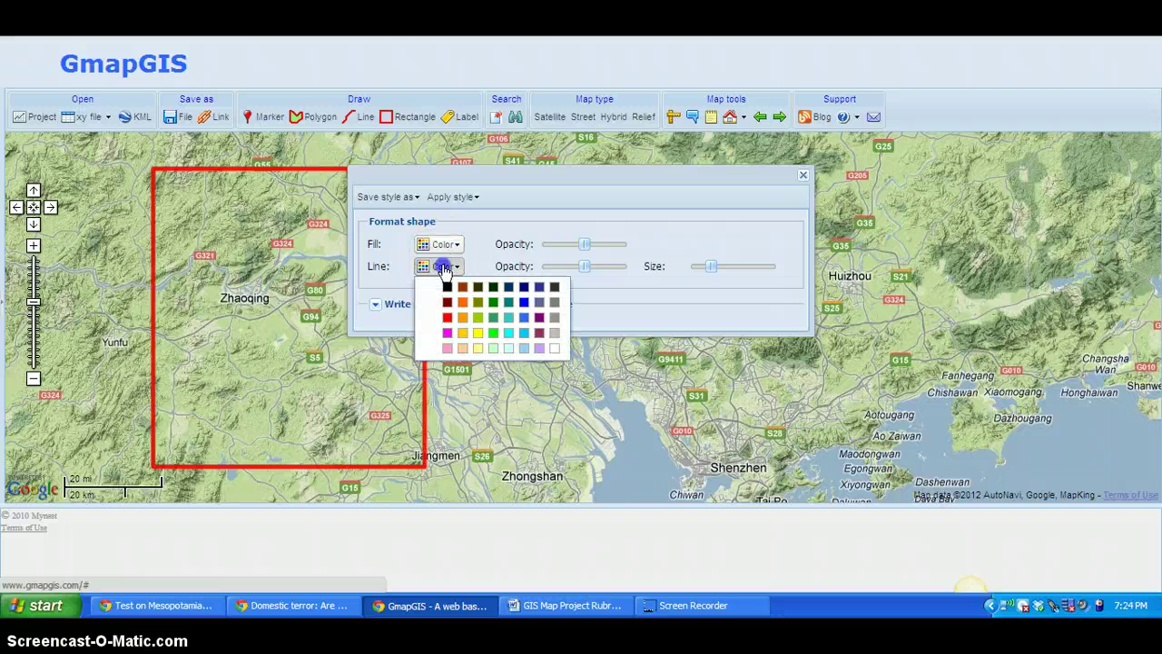
left_click(448, 332)
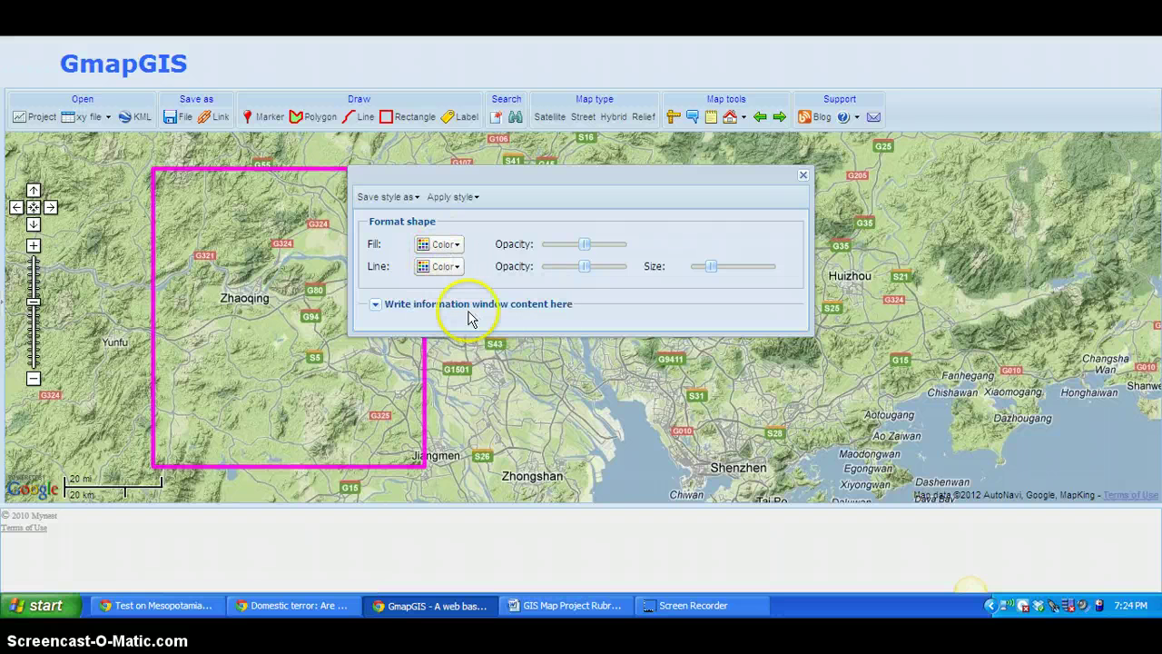
mouse_move(706, 266)
left_mouse_down()
mouse_move(732, 264)
mouse_move(710, 266)
left_mouse_up()
left_click_drag(590, 261, 559, 266)
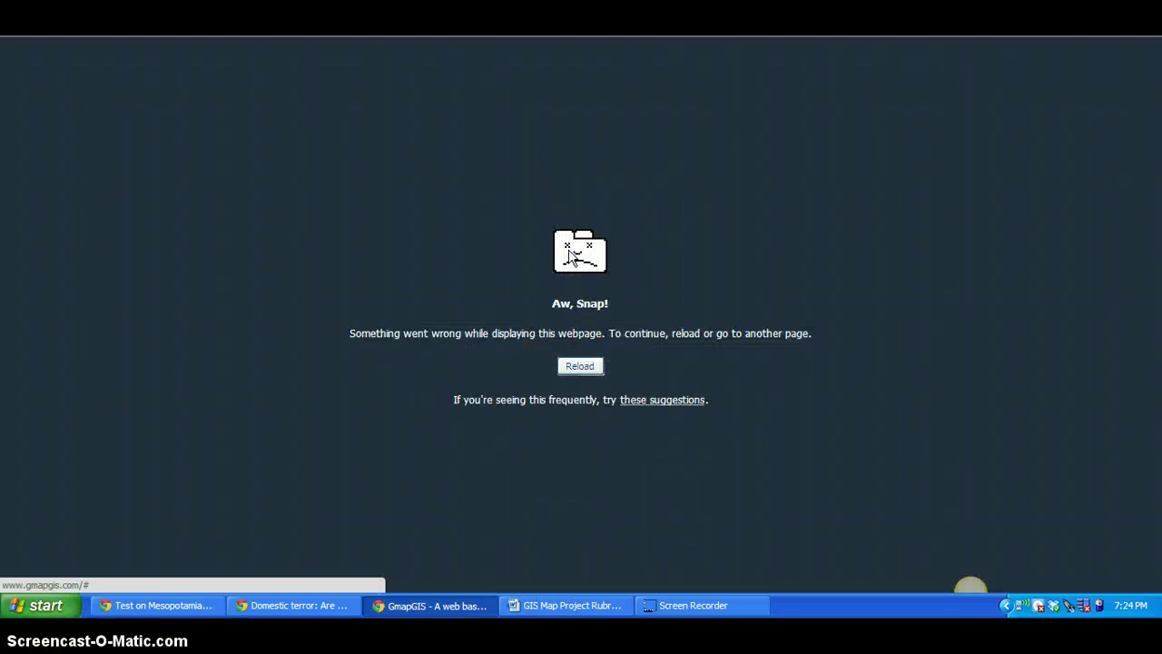
- Reload the crashed map page and zoom in on southern China around Guizhou
left_click(580, 366)
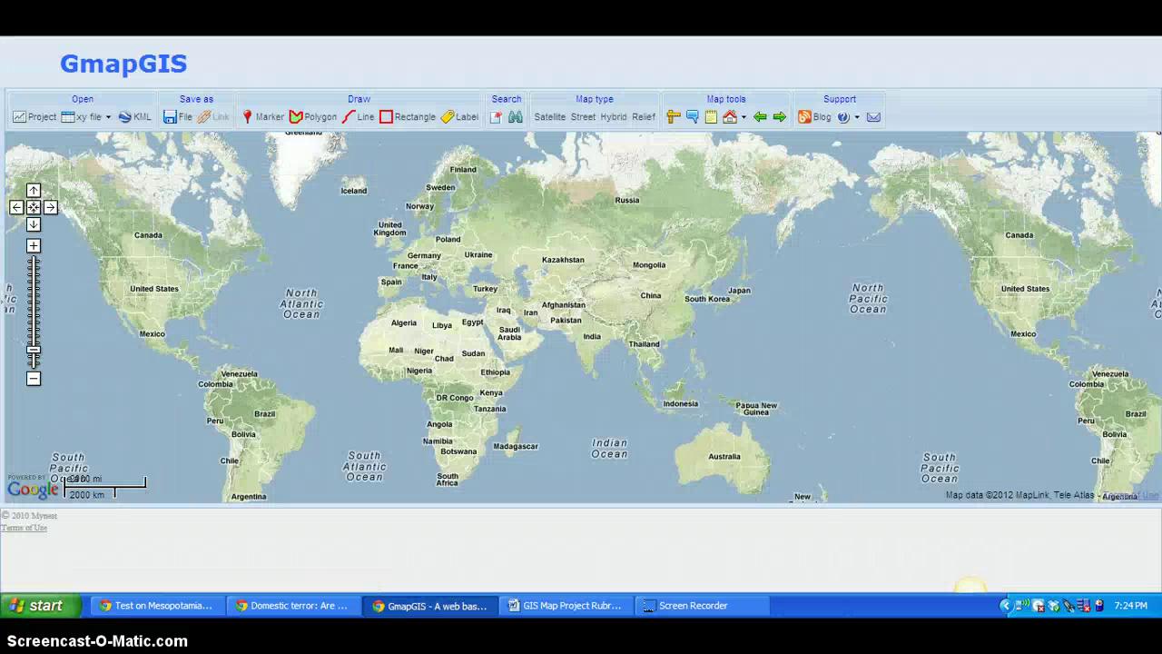
double_click(654, 332)
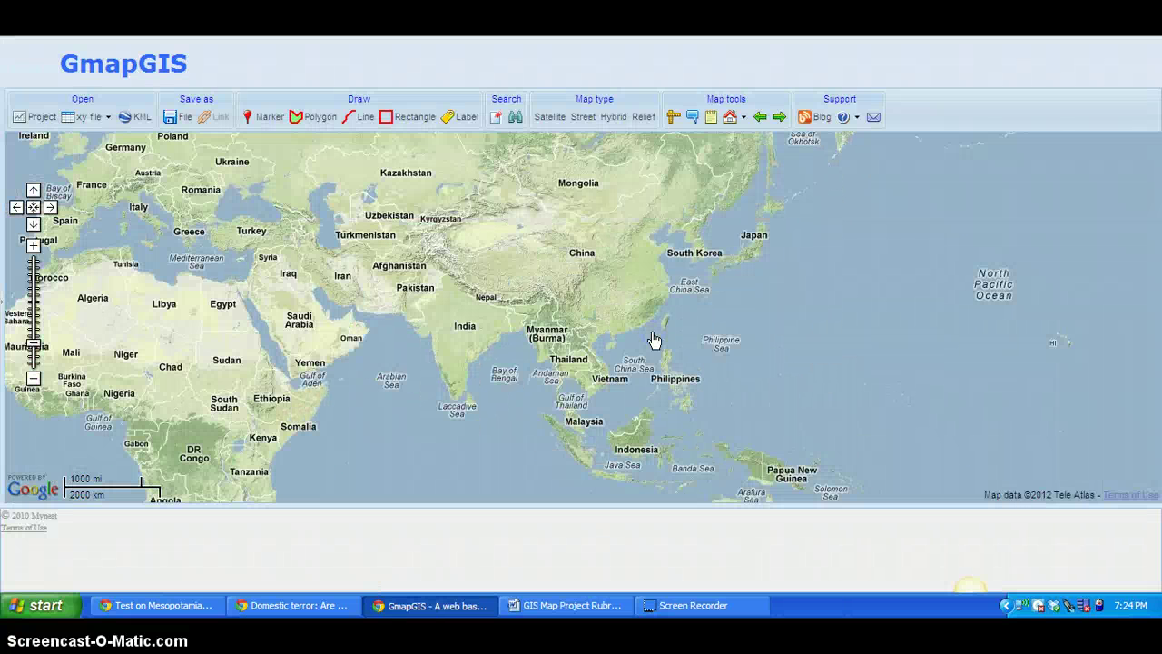
double_click(579, 290)
double_click(580, 291)
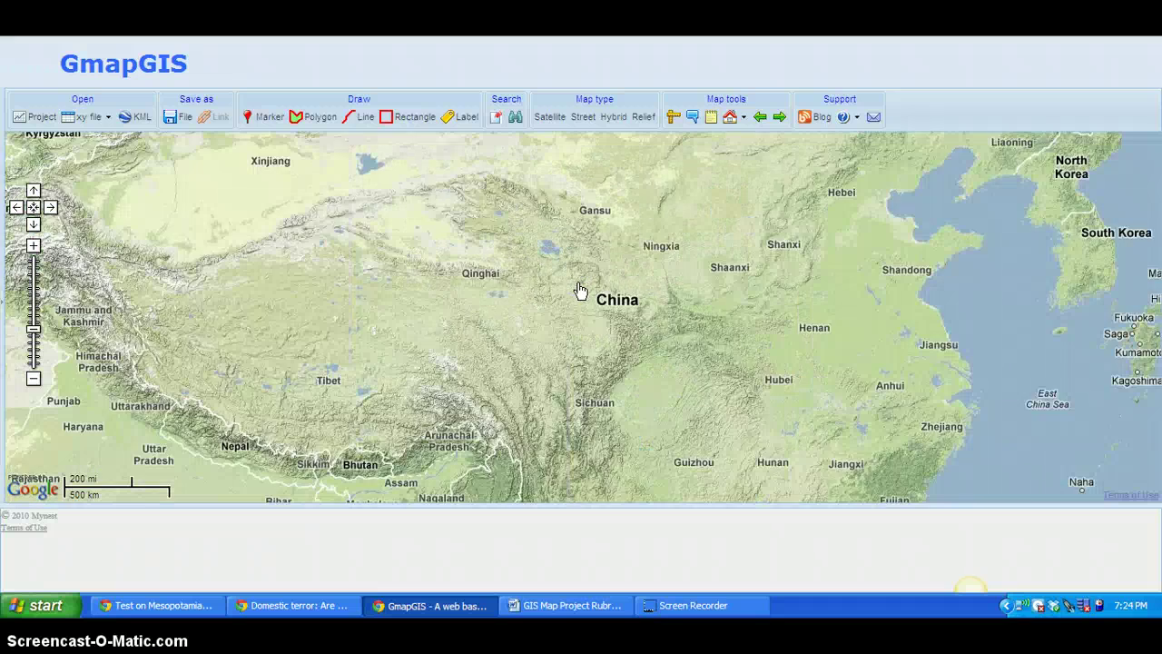
left_click_drag(712, 389, 614, 241)
left_click_drag(596, 306, 563, 301)
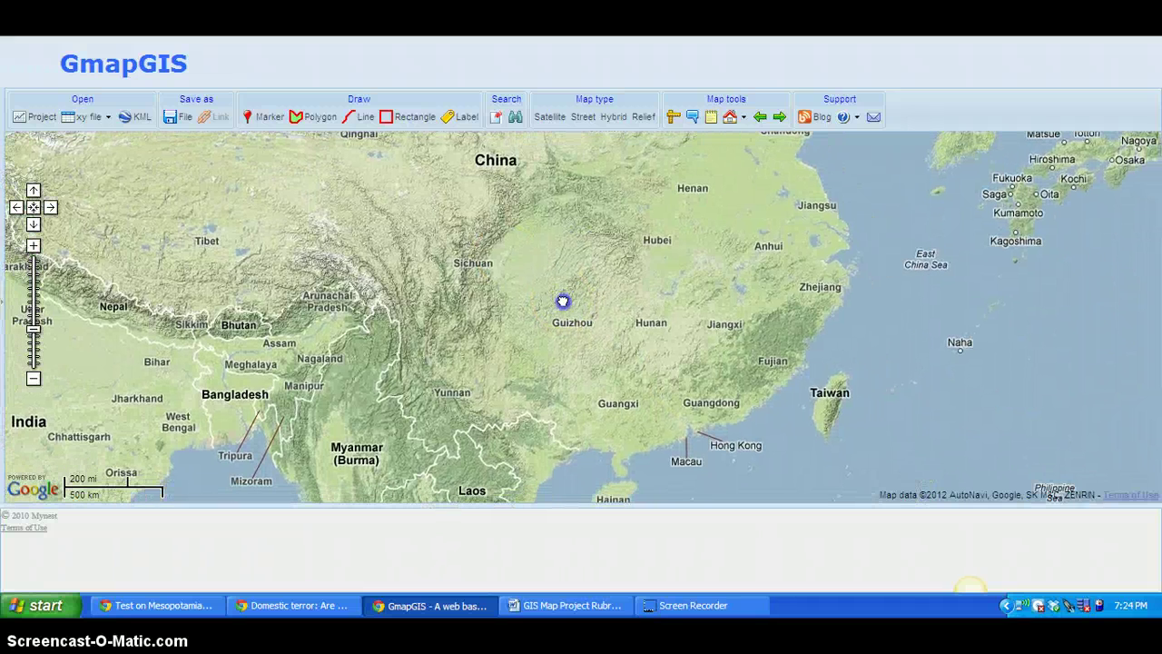
- Draw a rectangle between Sichuan, Guizhou and Yunnan with the Rectangle tool
left_click(385, 116)
left_click(566, 285)
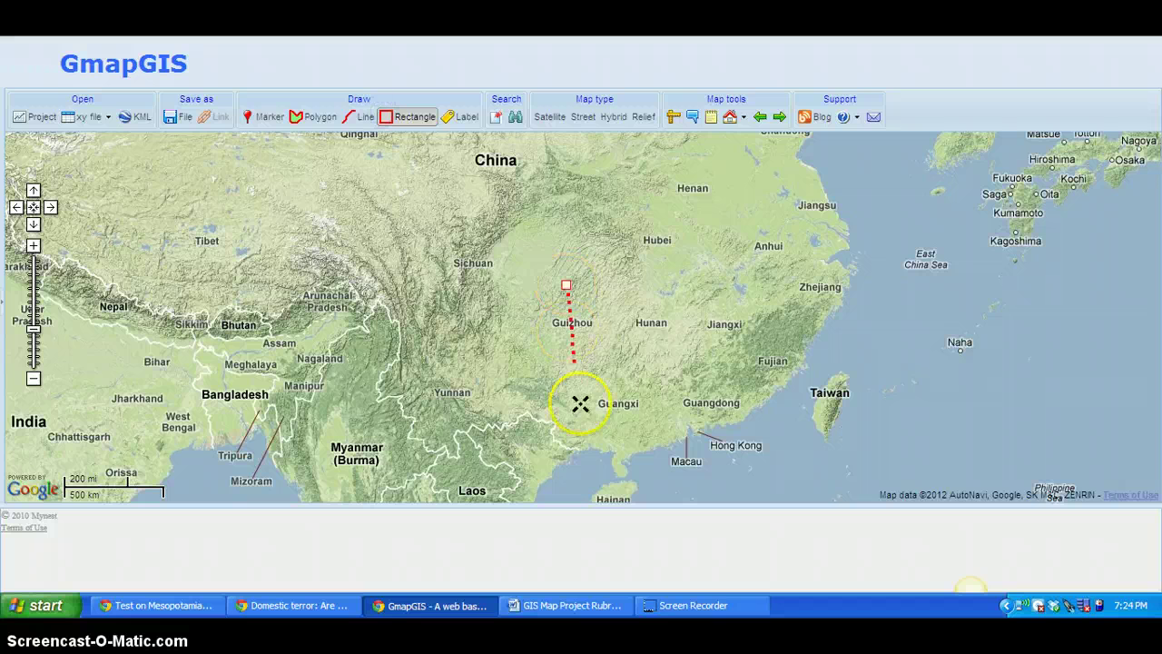
left_click(580, 403)
left_click(519, 391)
left_click(476, 271)
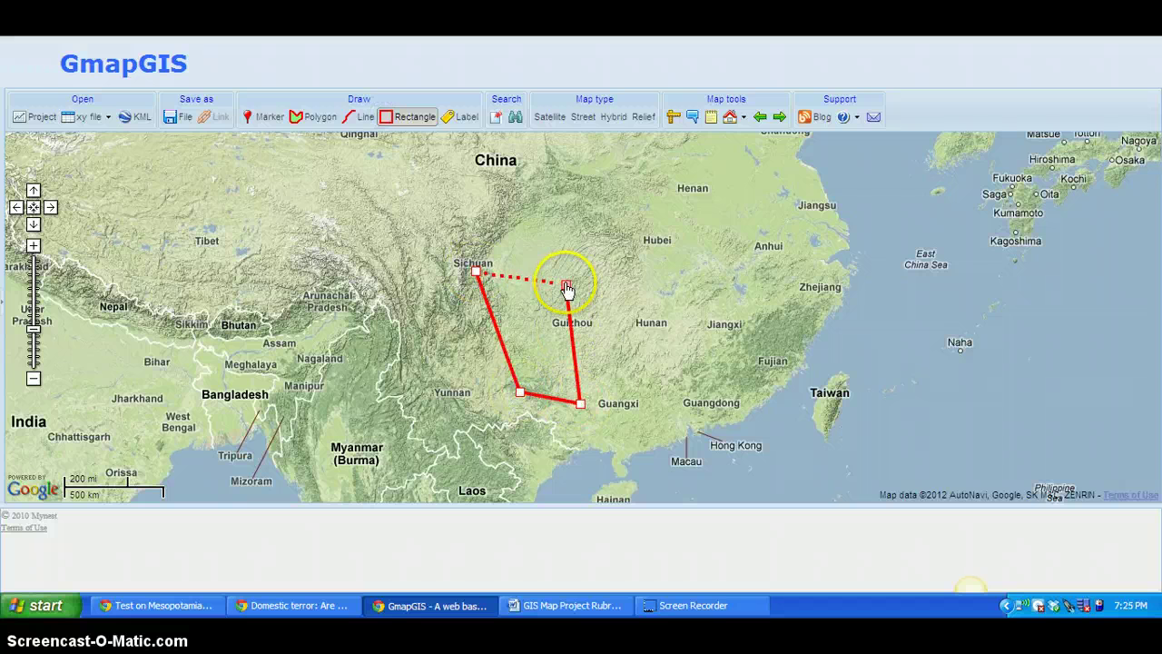
left_click(566, 287)
- Replace the rectangle's information window content with 'Writing in complete sentences! PROVANSWERING!!!!!!!' and update it
left_click(550, 270)
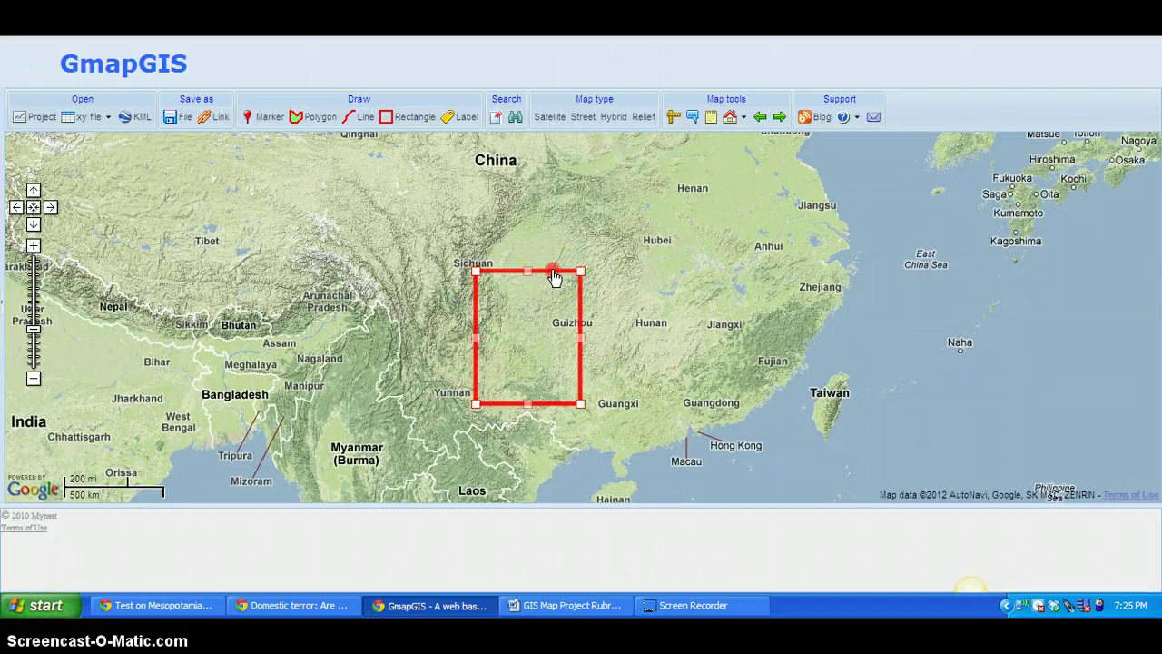
left_click(553, 269)
left_click(604, 247)
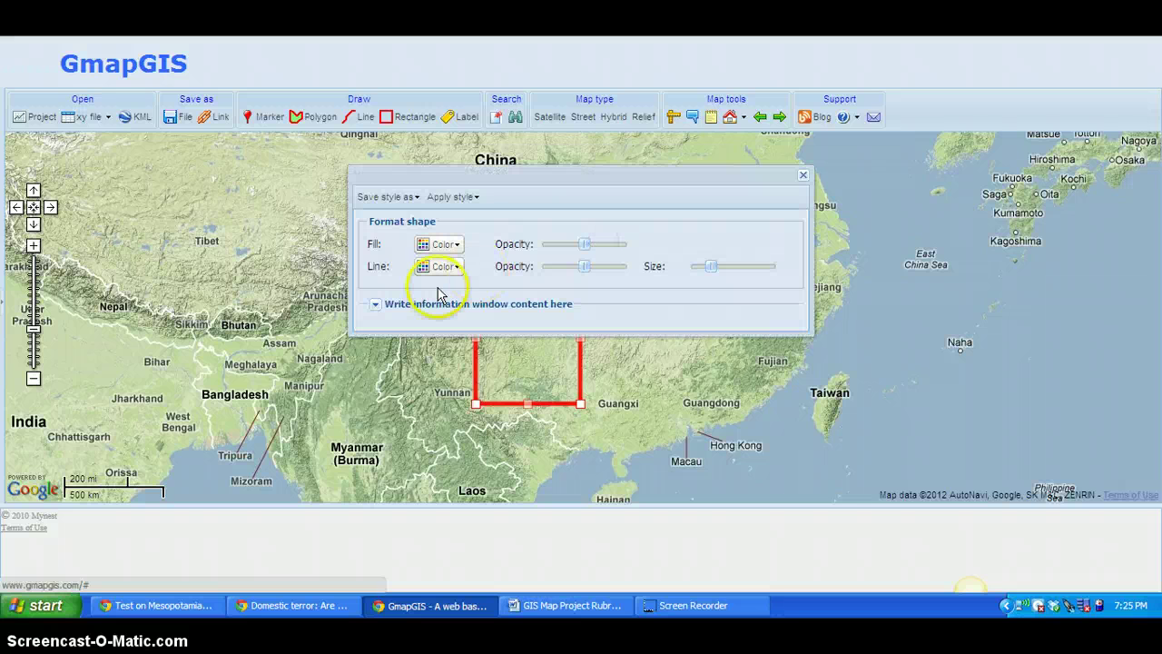
left_click(375, 304)
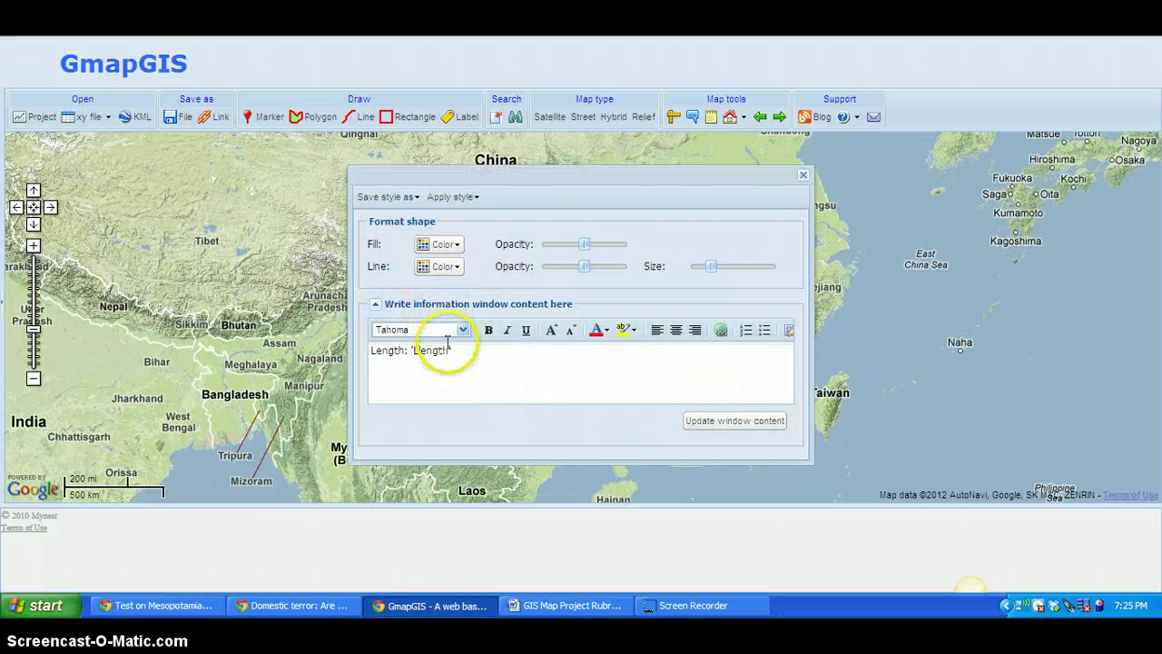
left_click_drag(450, 351, 368, 362)
type("W")
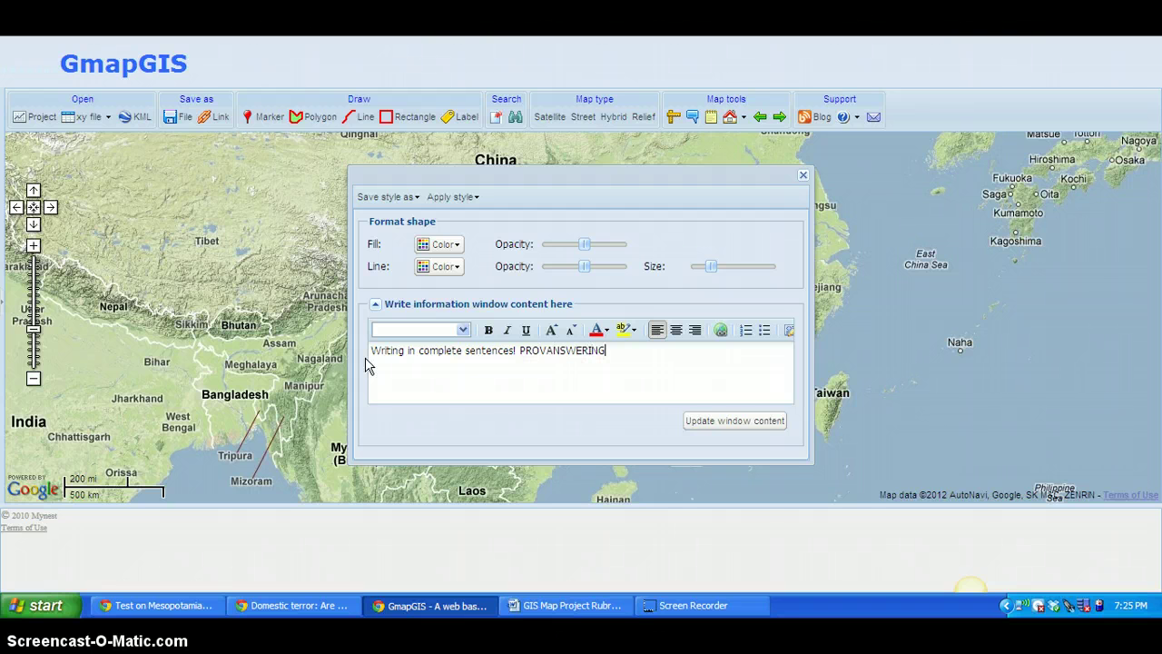
type("!!!!!!")
left_click(713, 422)
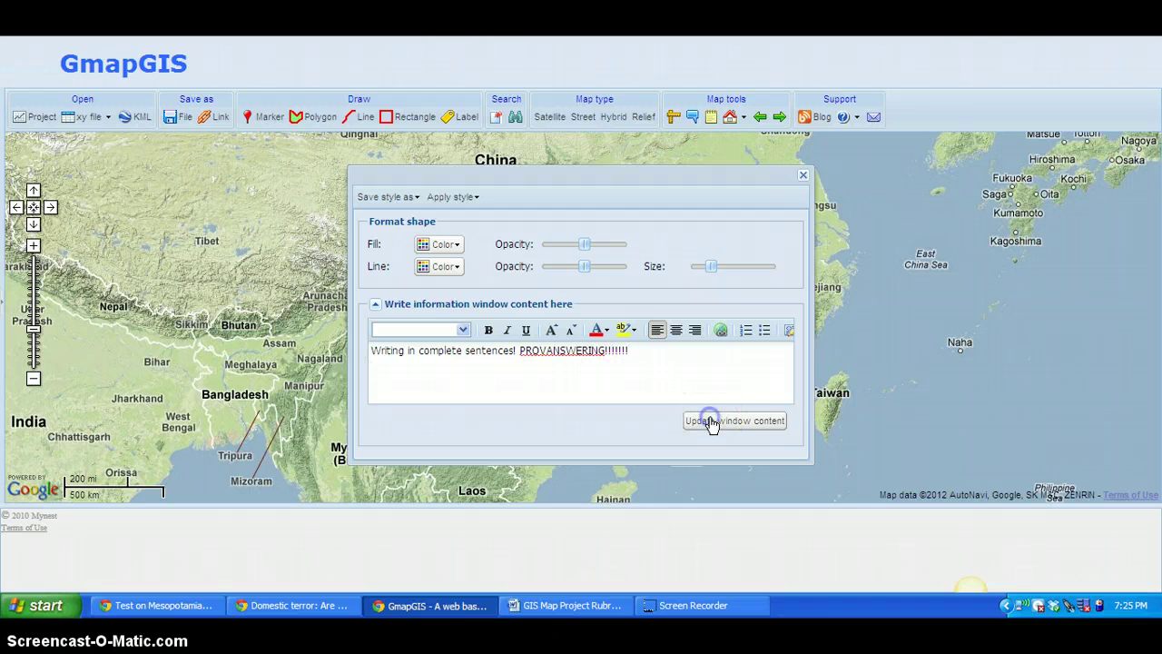
left_click(802, 175)
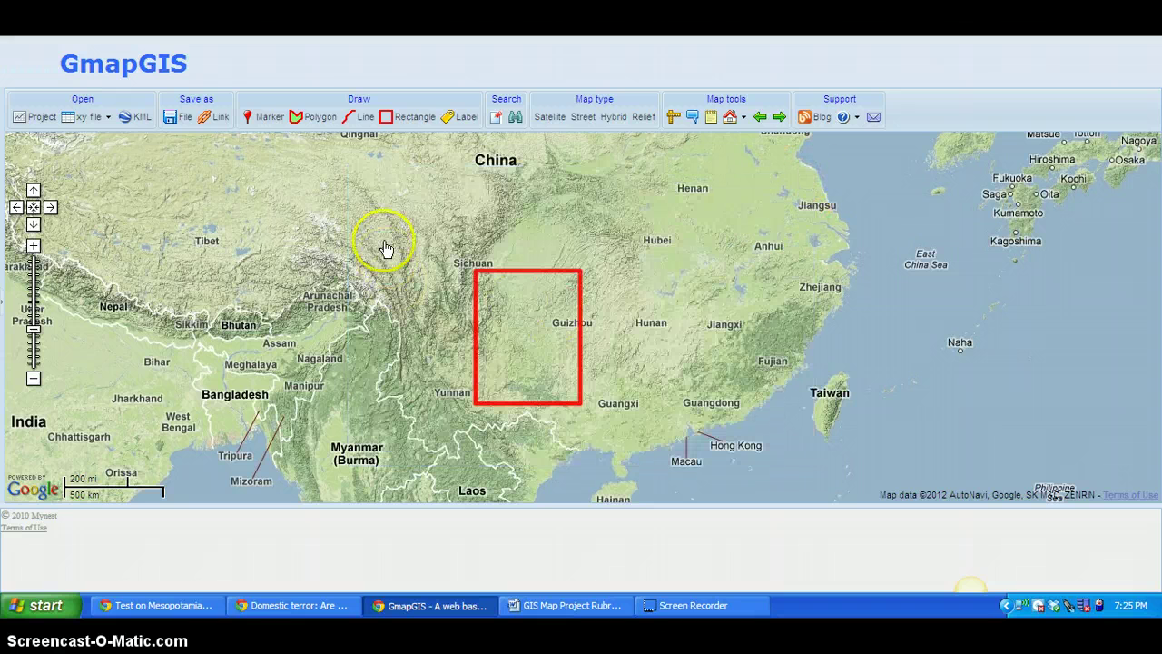
- Open the rectangle's information window to check the written text, and close it
double_click(514, 277)
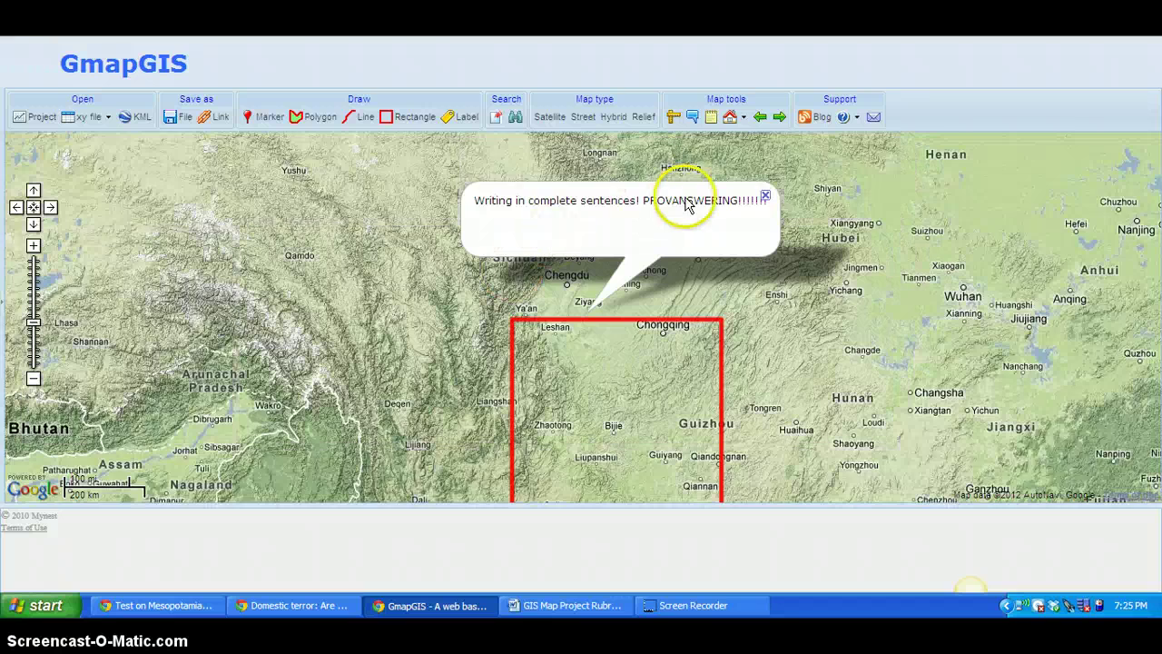
left_click_drag(804, 337, 747, 289)
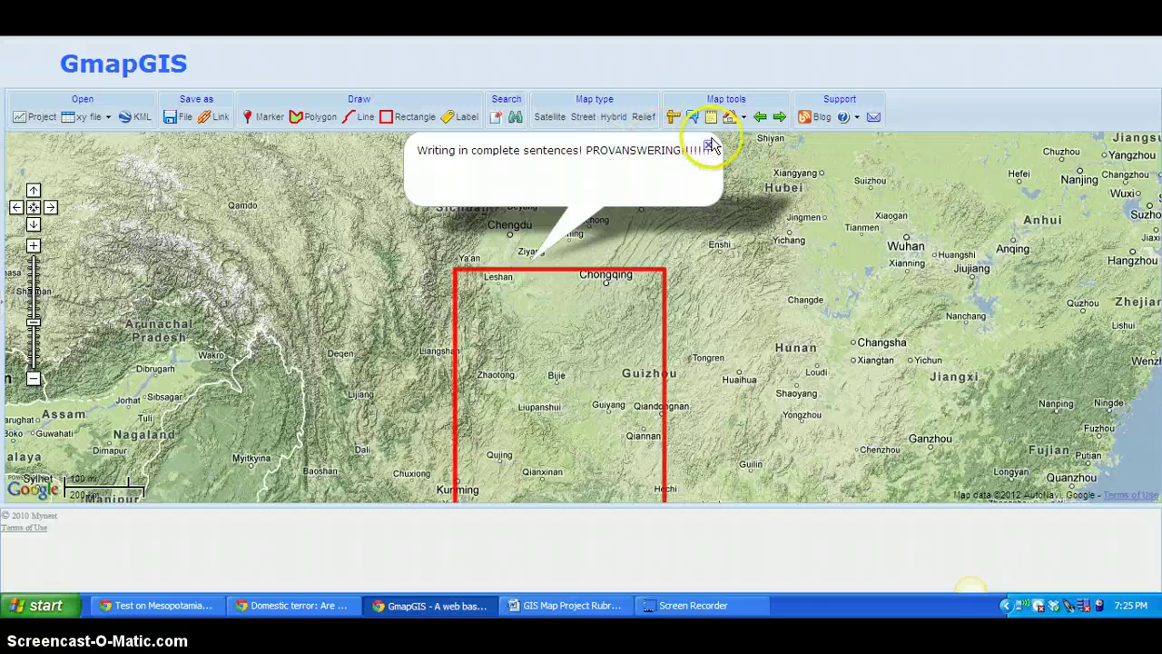
left_click(707, 145)
- Reshape the rectangle by moving its southwest corner points from south of Kunming west to Lincang
mouse_move(561, 279)
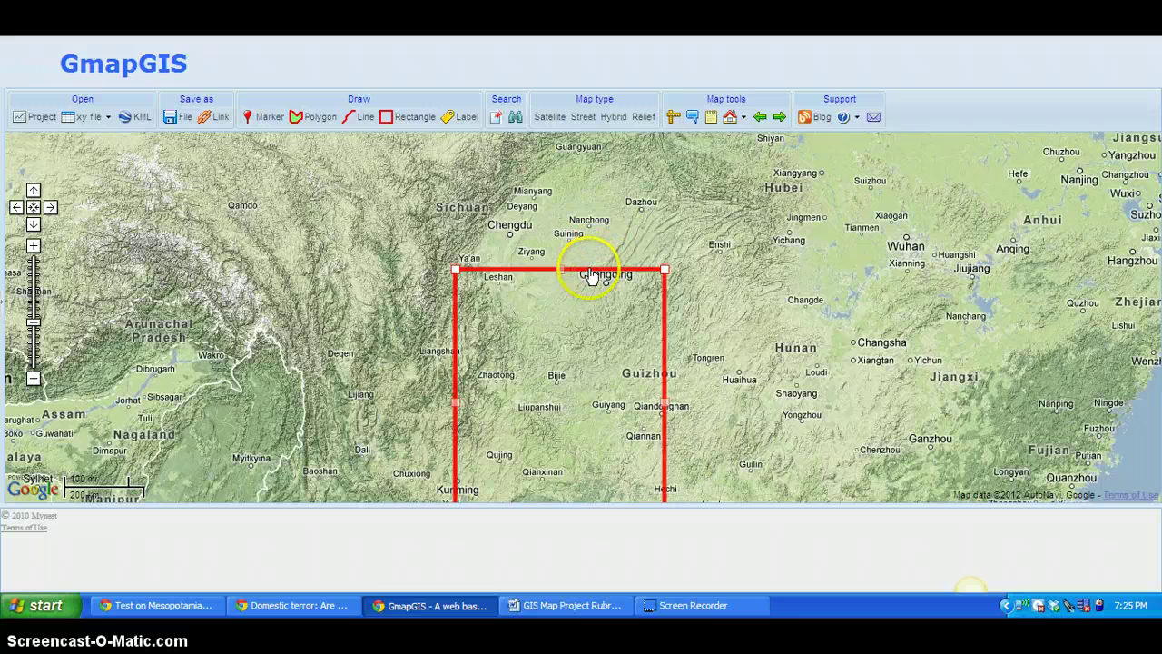
left_click_drag(556, 258, 550, 176)
left_click_drag(854, 441, 797, 344)
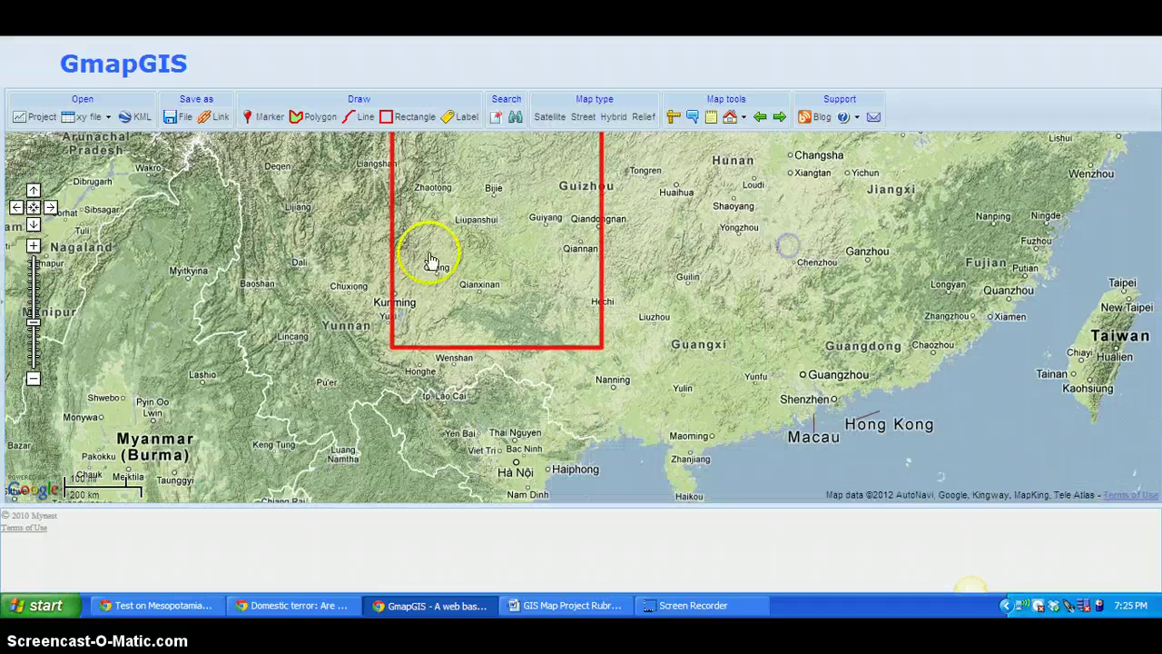
mouse_move(423, 347)
left_click_drag(391, 349, 309, 343)
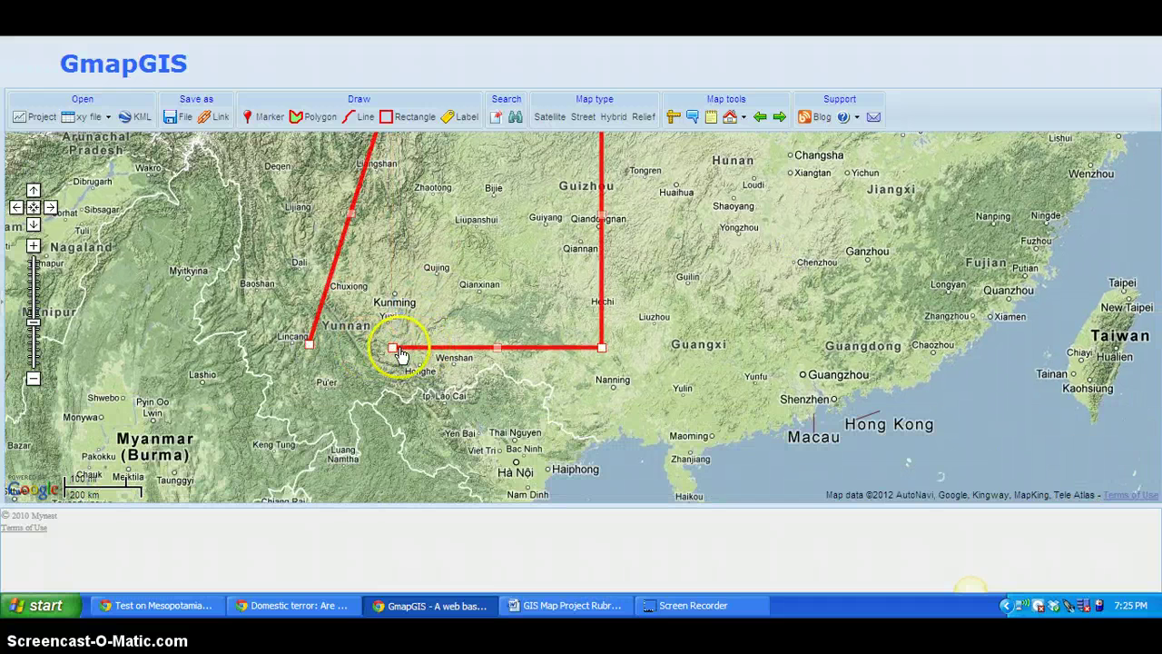
left_click_drag(392, 350, 311, 346)
left_click(731, 348)
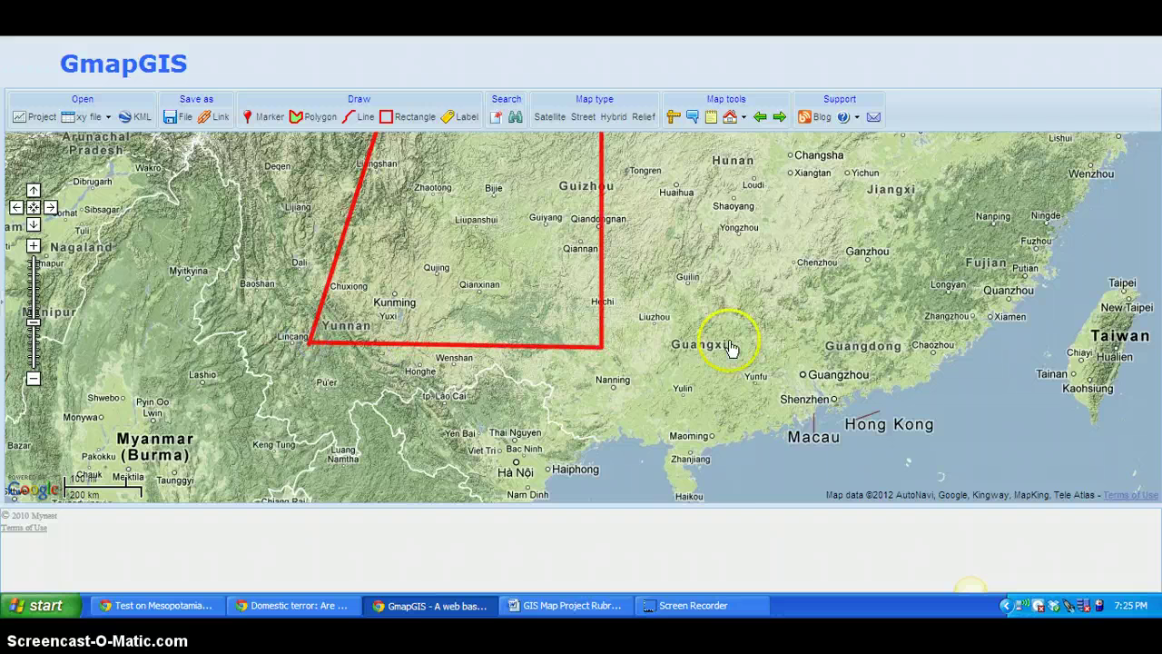
scroll(730, 343, "down", 1)
left_click_drag(729, 340, 576, 289)
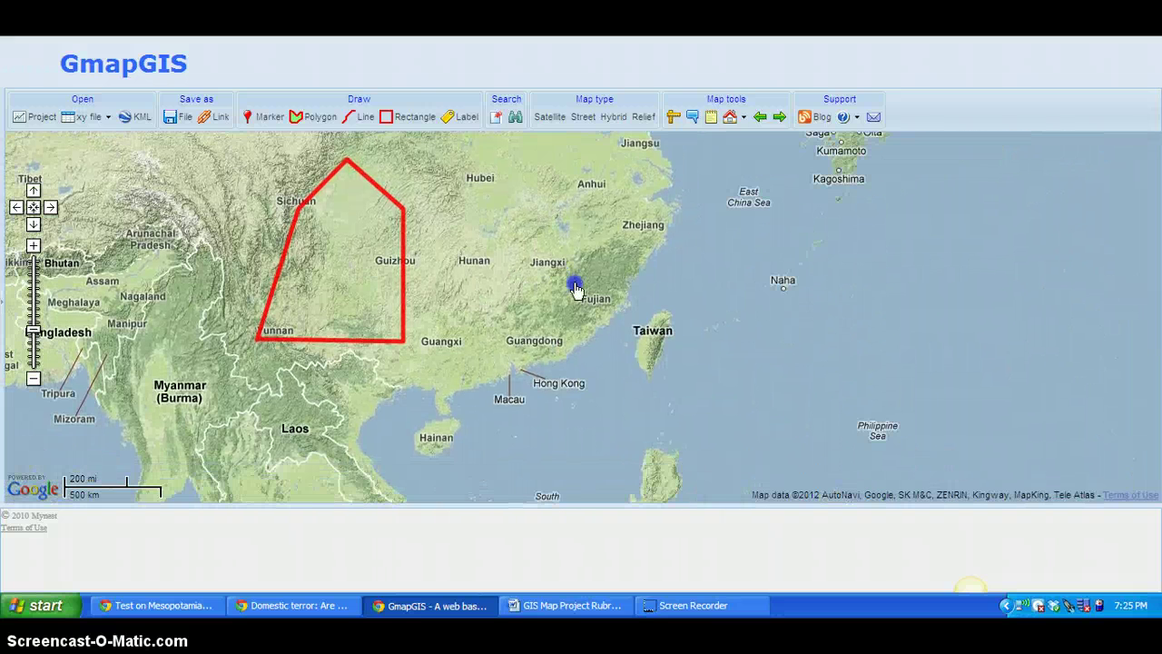
left_click(323, 122)
left_click(346, 126)
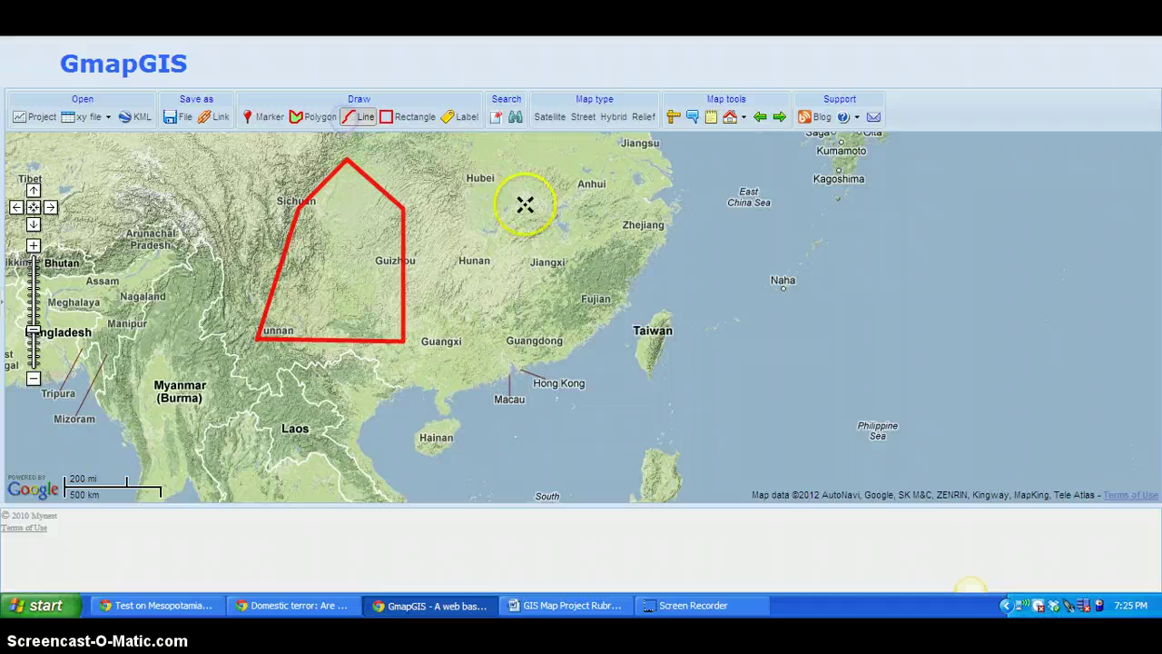
left_click(524, 205)
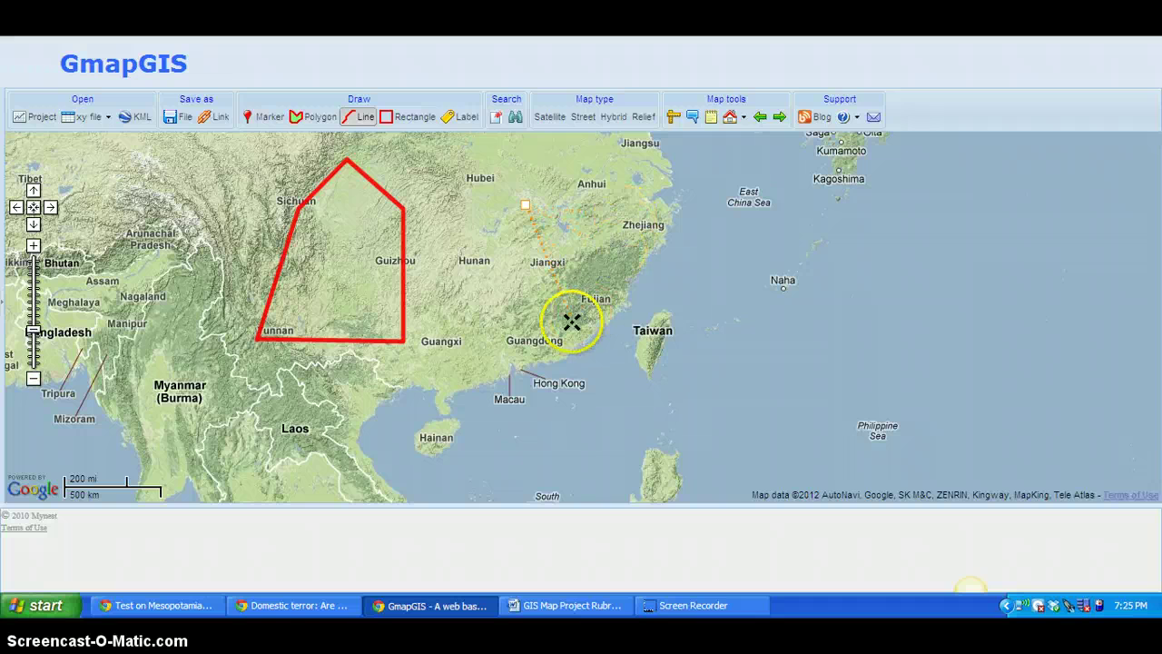
left_click(591, 339)
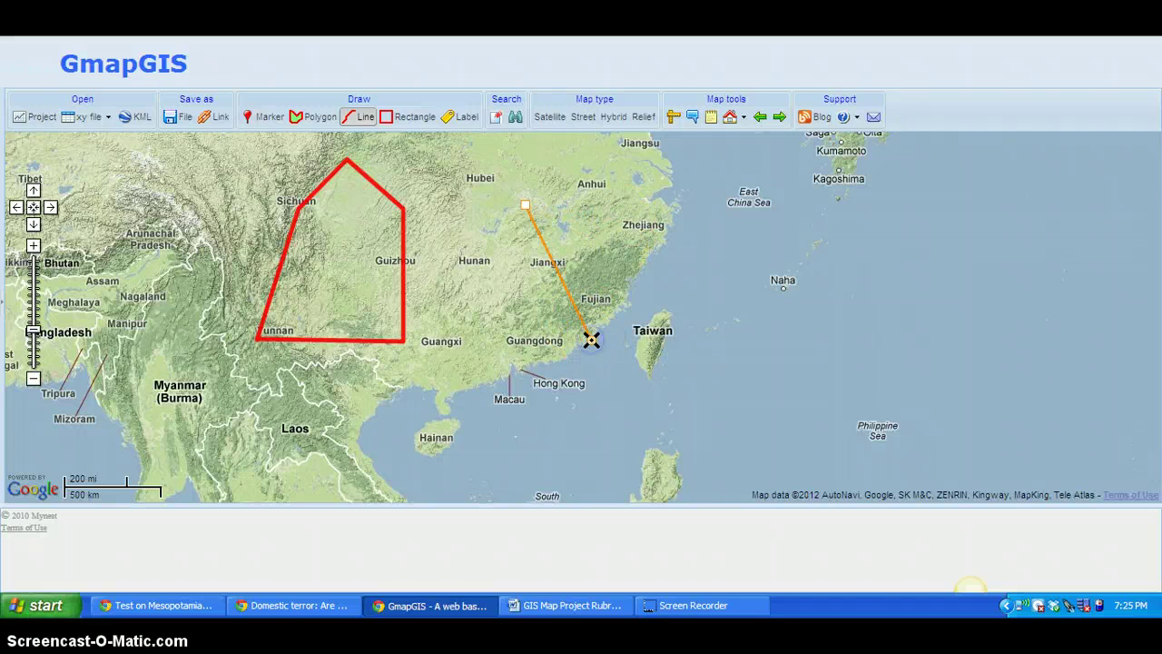
- Draw a straight line from just south of the Hubei label to the Guangdong coast with the Line tool
left_click(364, 121)
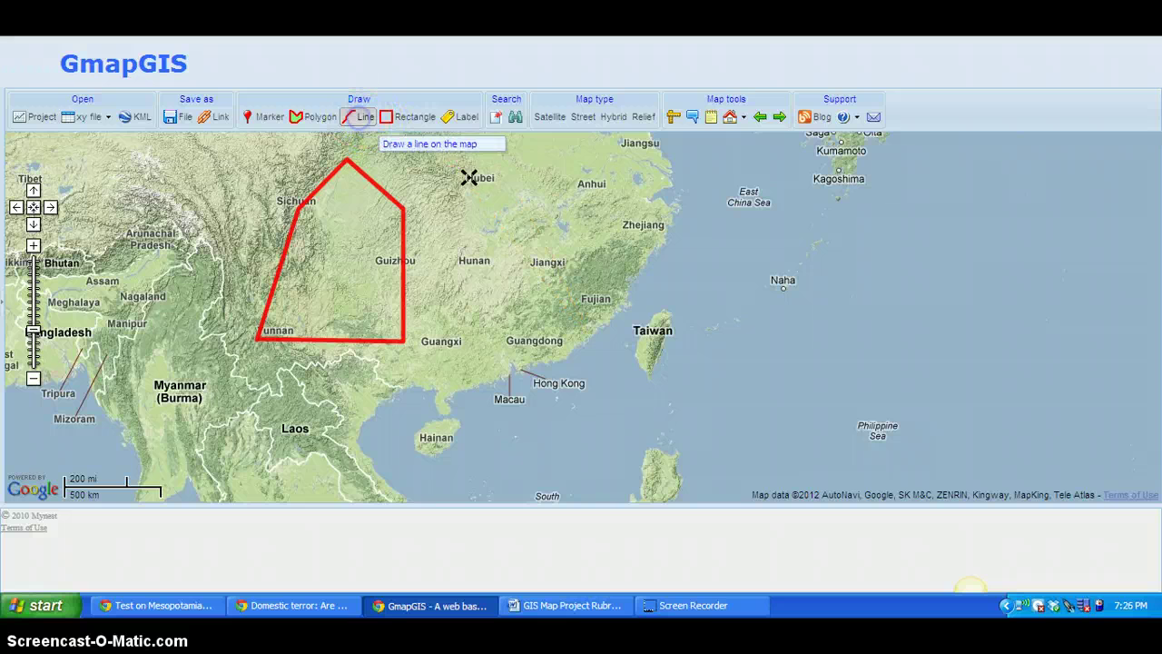
left_click(494, 200)
left_click(573, 342)
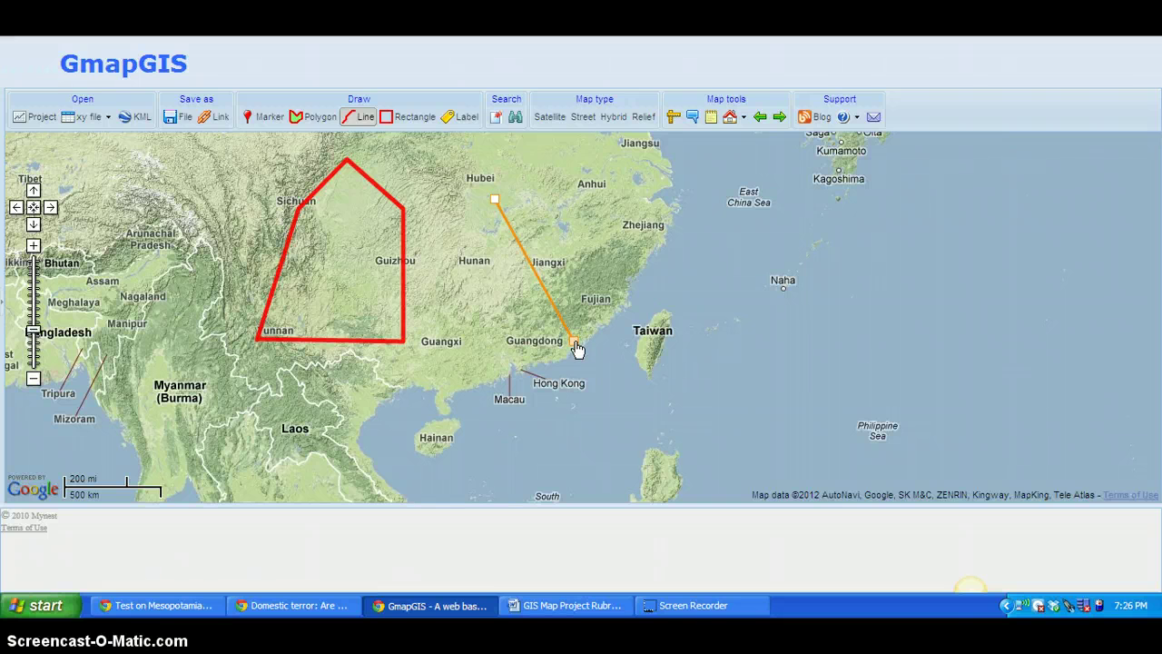
left_click(575, 344)
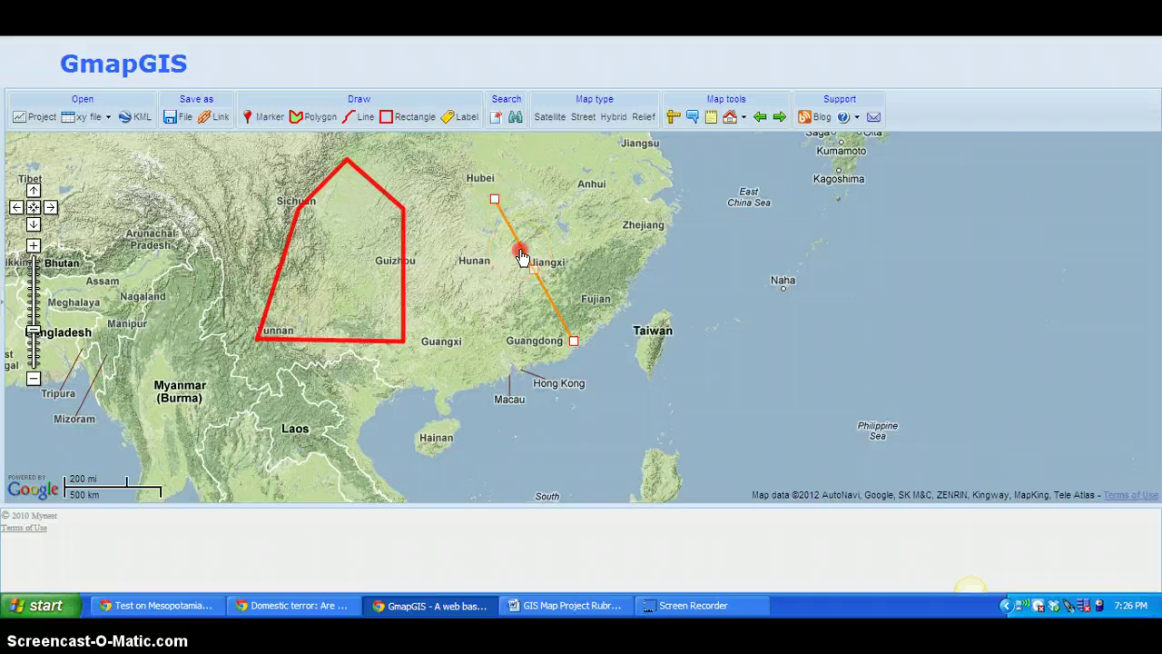
- Open the format settings of the orange line between Hubei and Guangdong, and close them without changes
left_click(522, 257)
left_click(577, 228)
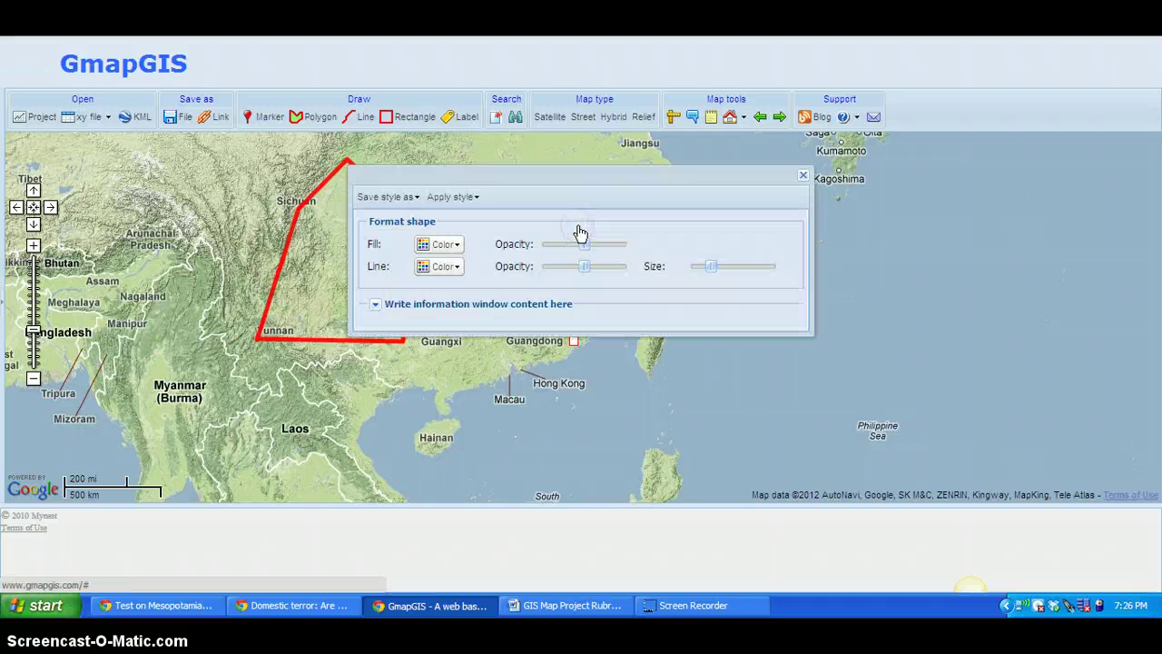
left_click(802, 175)
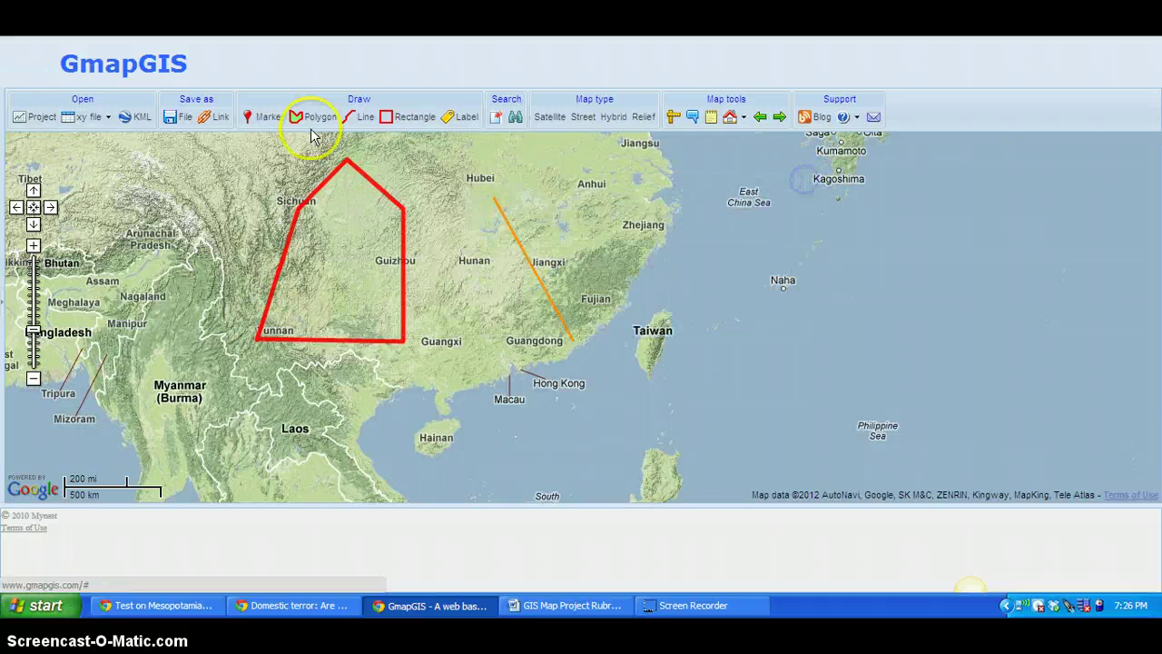
left_click(311, 117)
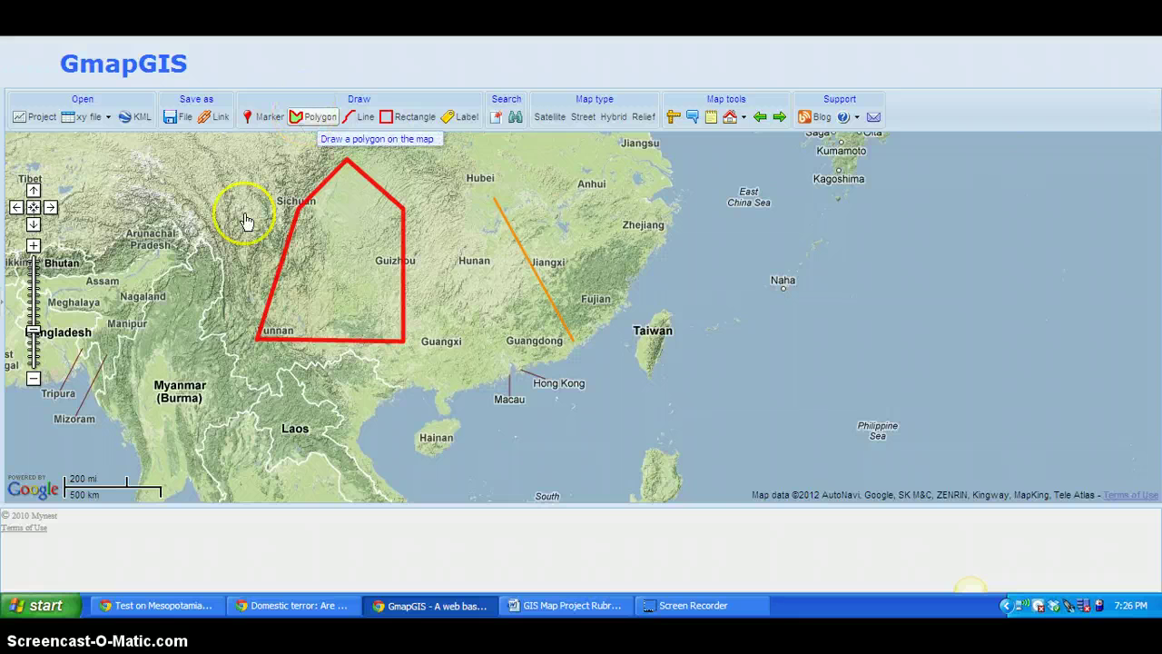
left_click_drag(224, 301, 216, 205)
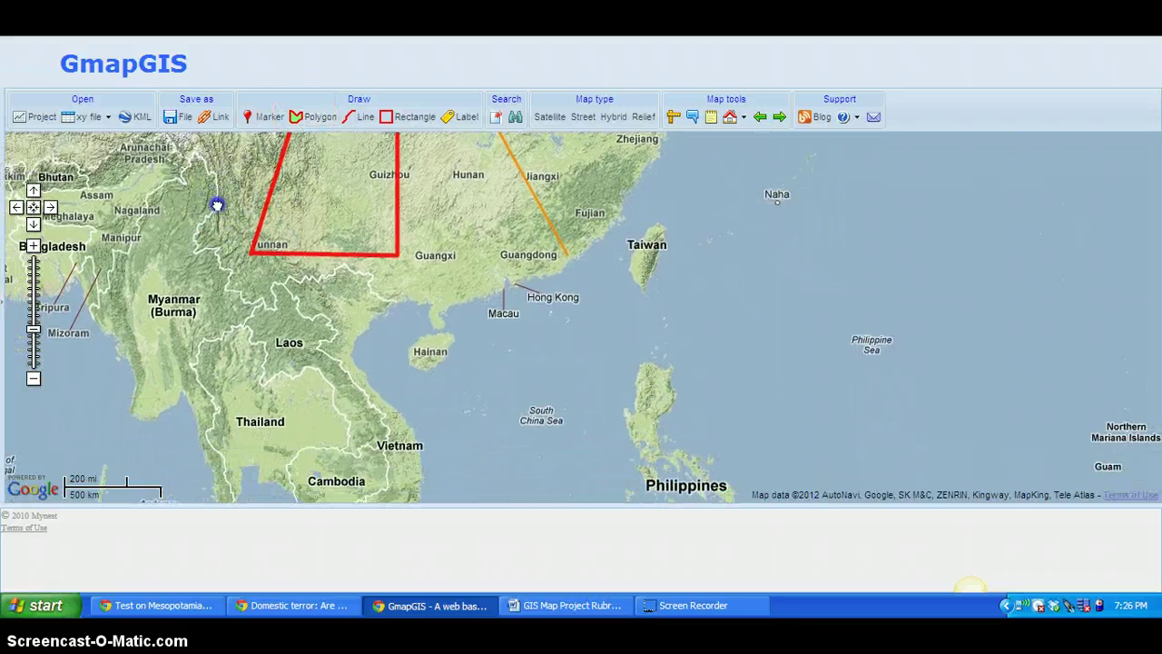
left_click_drag(454, 227, 408, 254)
left_click(303, 116)
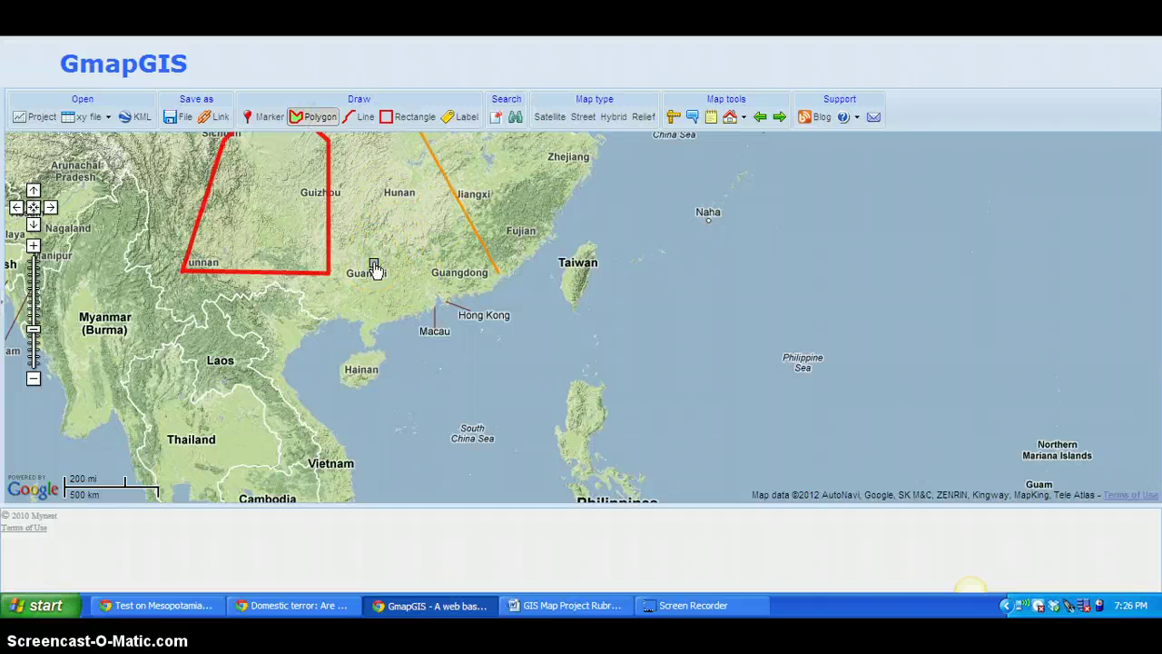
left_click(420, 318)
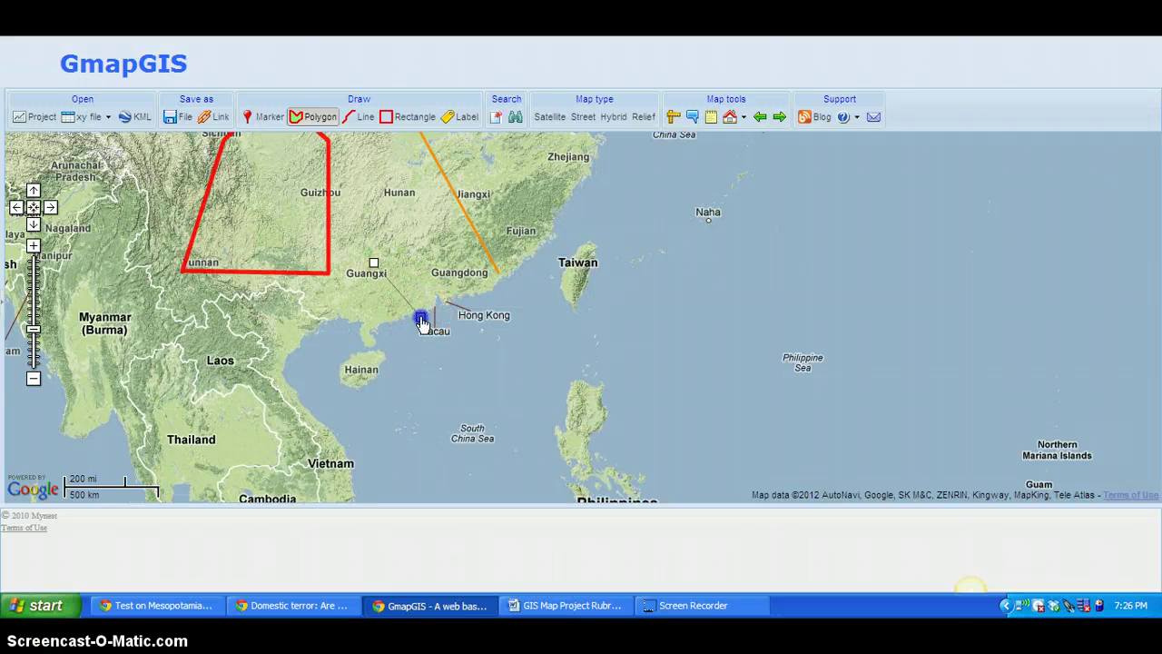
left_click(441, 248)
left_click(422, 263)
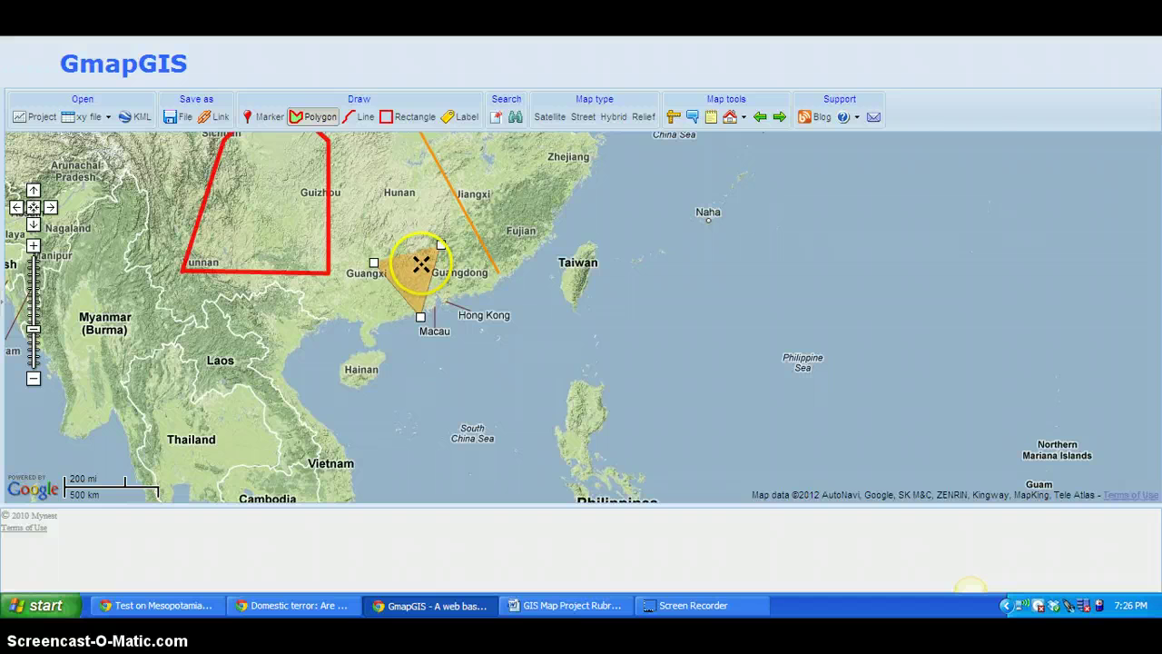
left_click(442, 247)
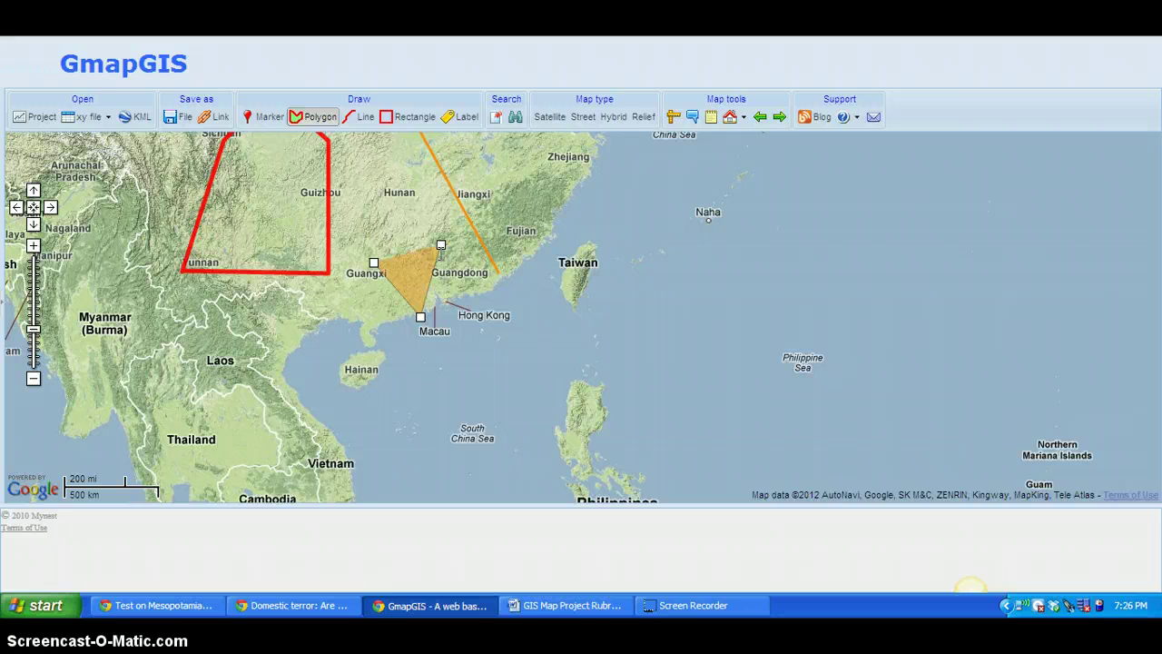
- Draw a three-cornered polygon with points west of Hunan, south of Guangxi and on the Guangdong coast with the Polygon tool
left_click(310, 121)
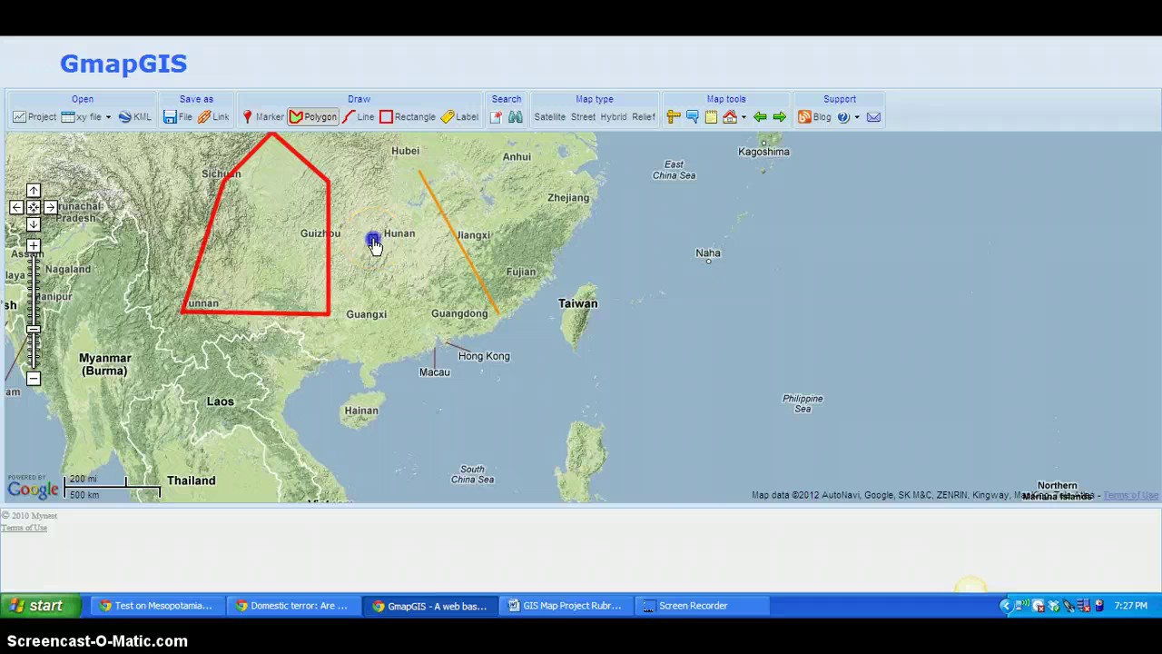
left_click_drag(376, 283, 363, 336)
left_click(479, 325)
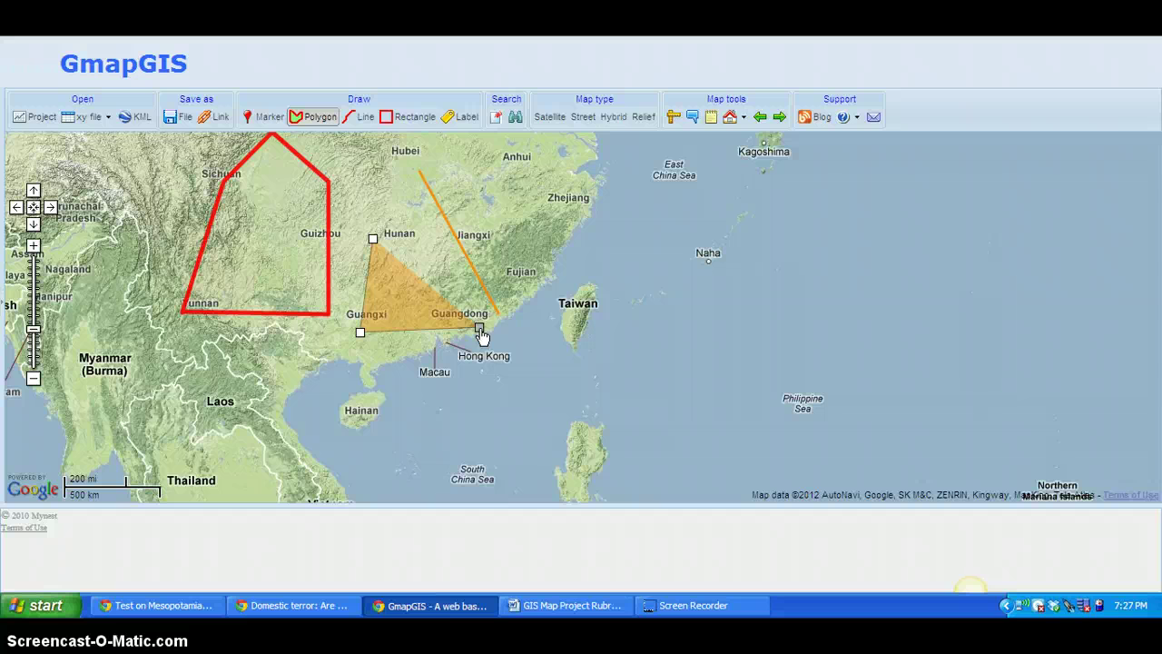
left_click(480, 331)
left_click(481, 345)
left_click(510, 425)
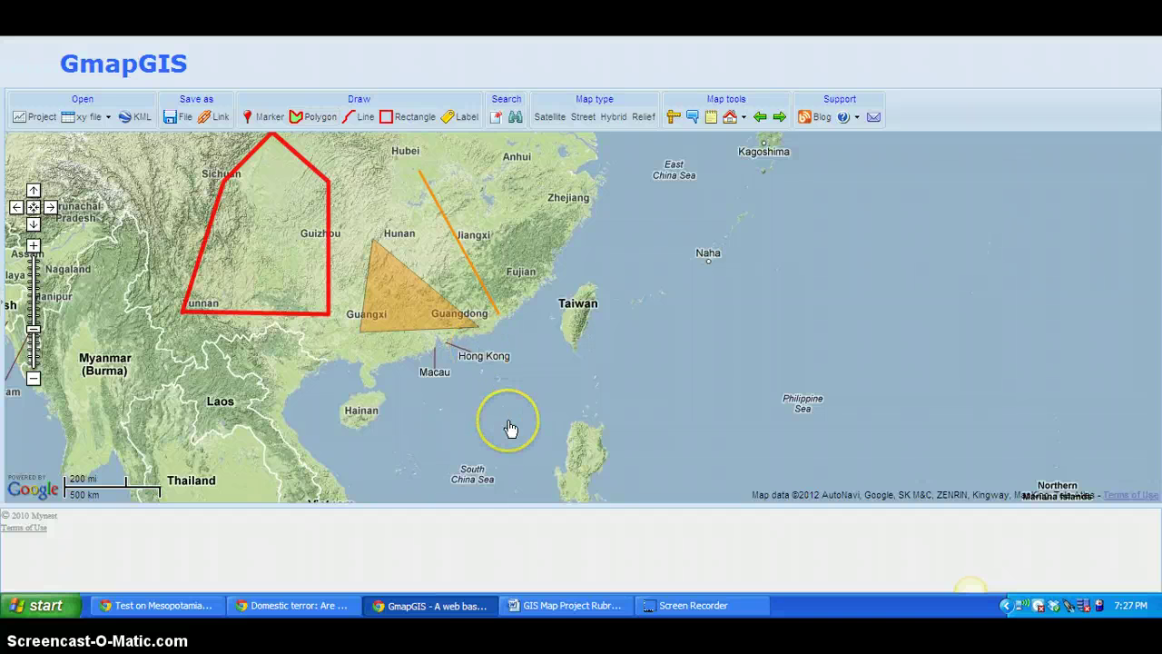
- Reshape the polygon by adding a corner point east of the Hunan label and moving its northwest corner slightly south
left_click(415, 313)
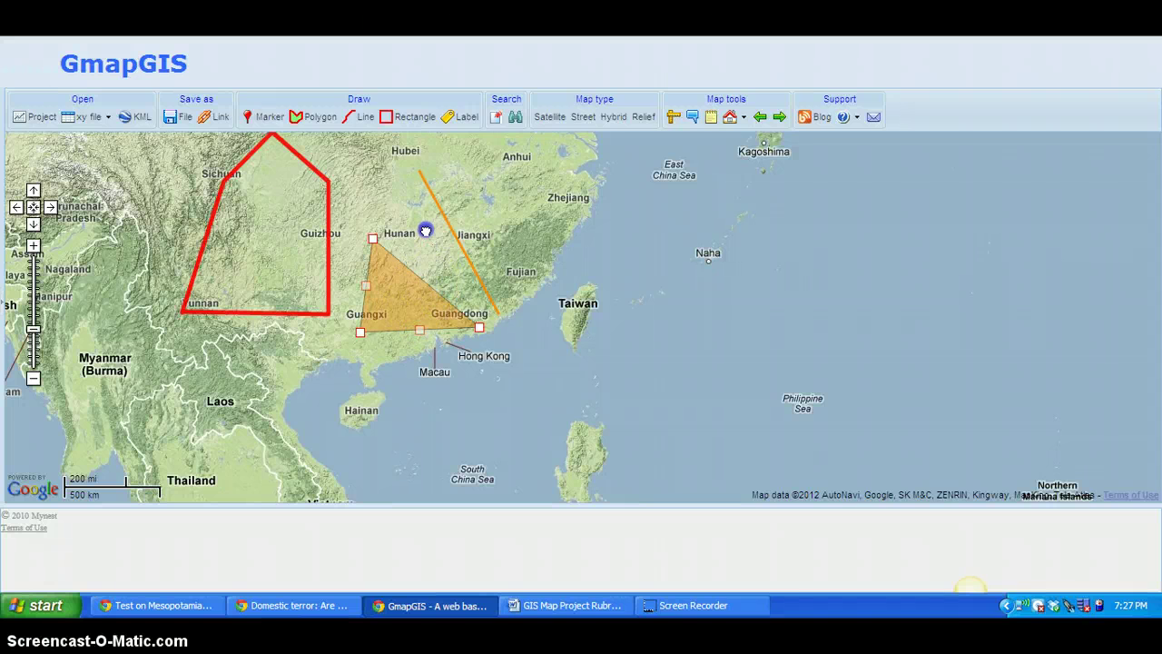
left_click_drag(425, 230, 369, 265)
left_click(417, 336)
left_click(418, 290)
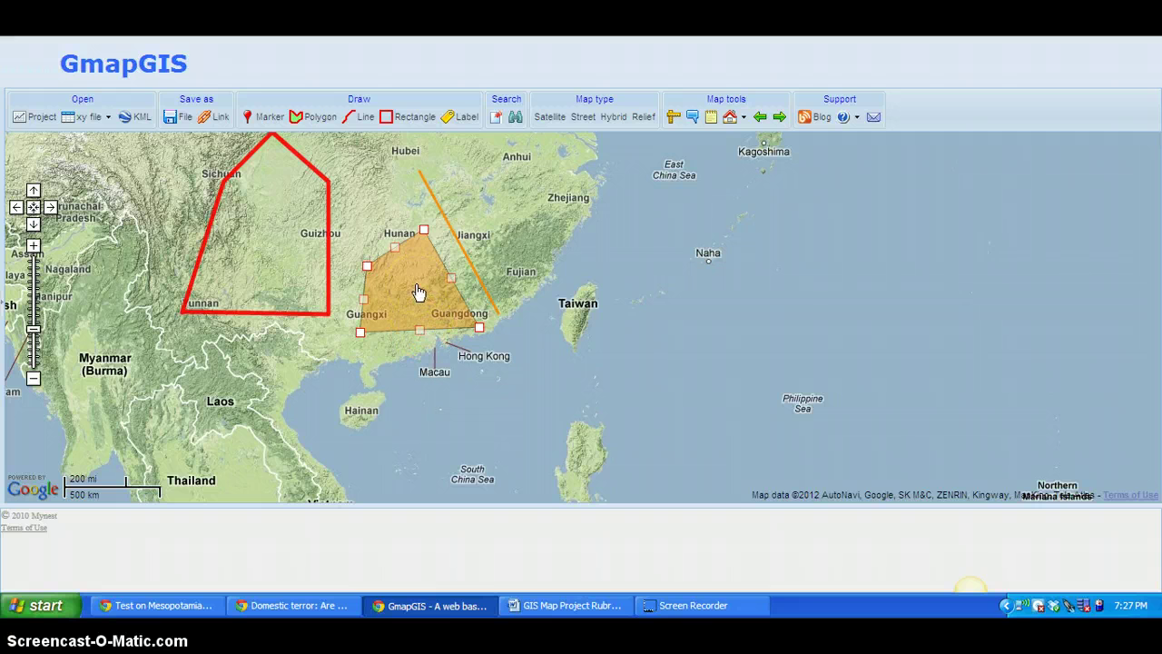
left_click(481, 257)
left_click(582, 256)
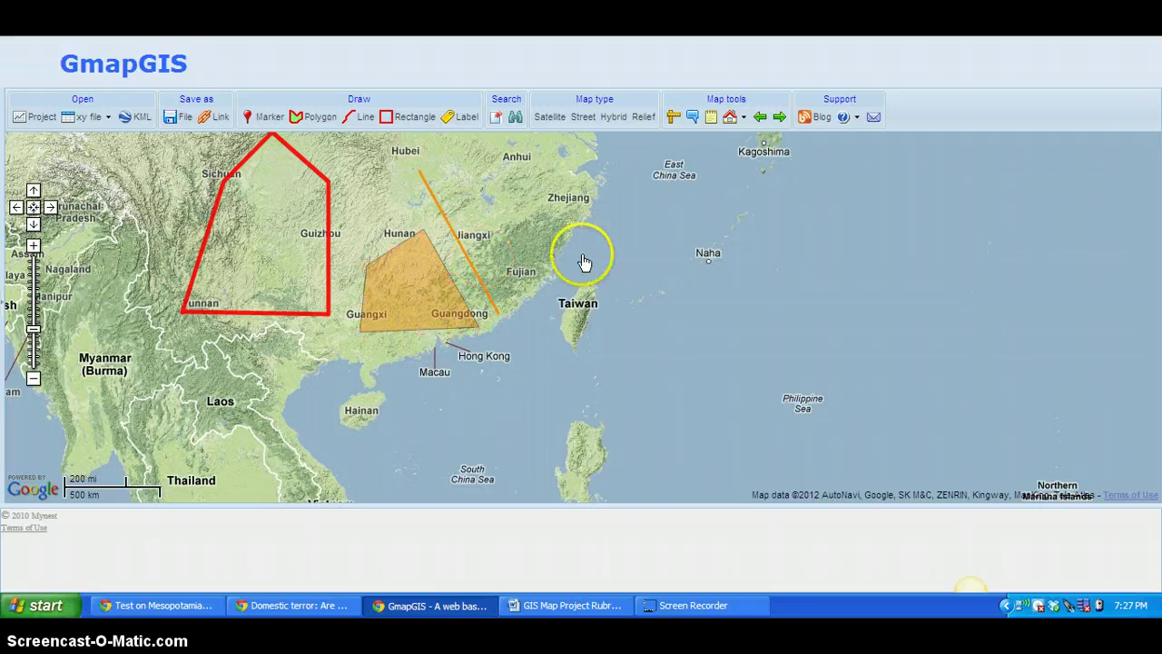
- Reshape the polygon's east side by adding a corner point south of Jiangxi and pulling the Guangdong corner inland to the northwest
left_click(443, 261)
left_click(413, 300)
left_click_drag(419, 330, 439, 274)
left_click(380, 332)
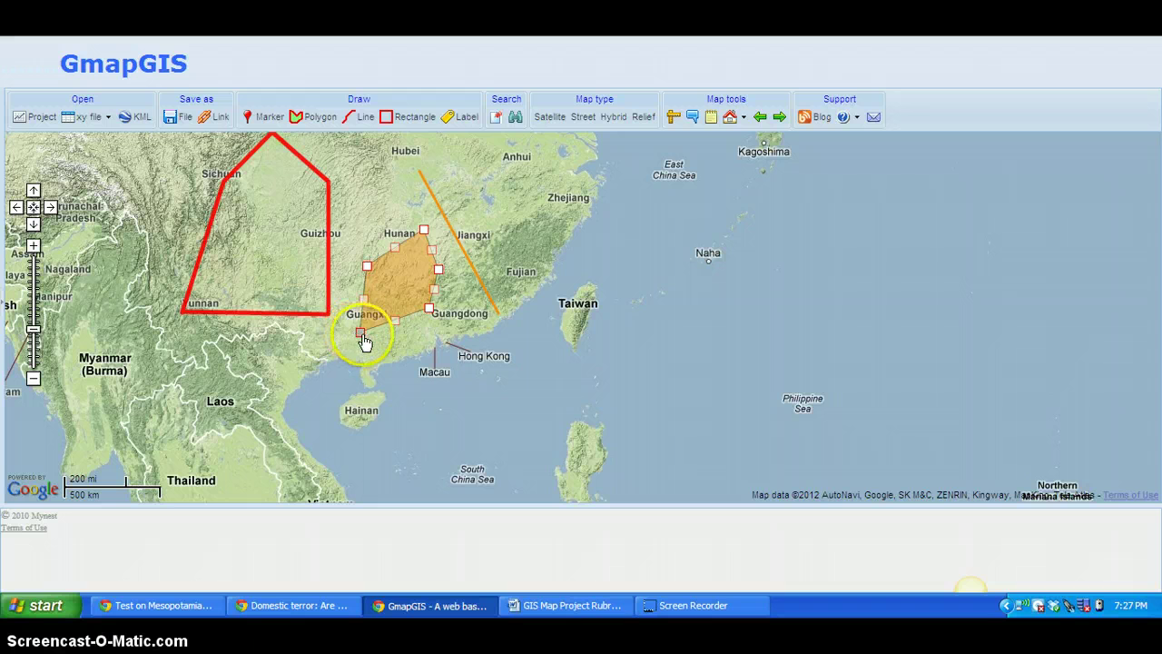
left_click(442, 379)
- Open the polygon's information window to view its area, and close it
left_click(398, 317)
left_click(401, 325)
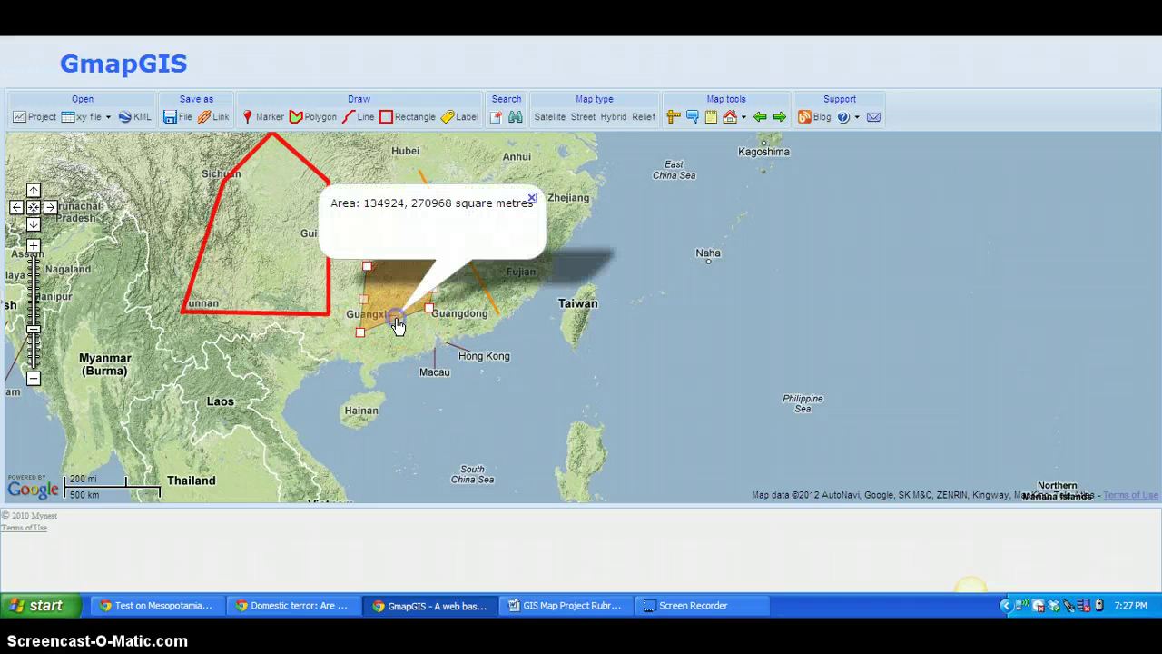
left_click(531, 198)
left_click(392, 318)
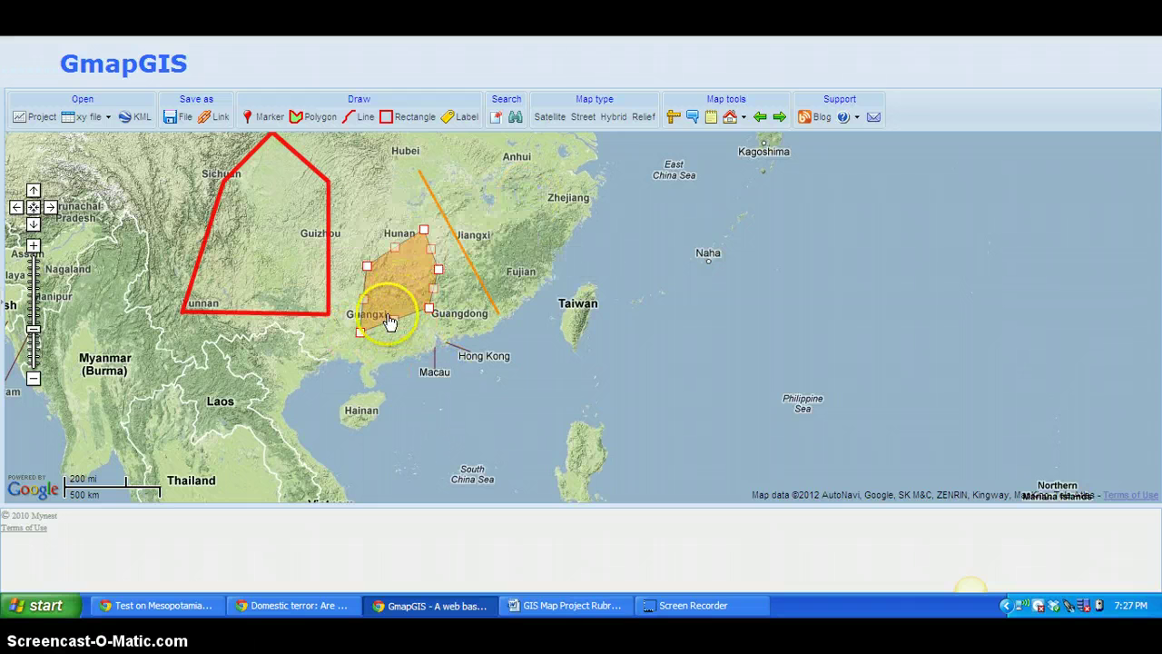
left_click(531, 198)
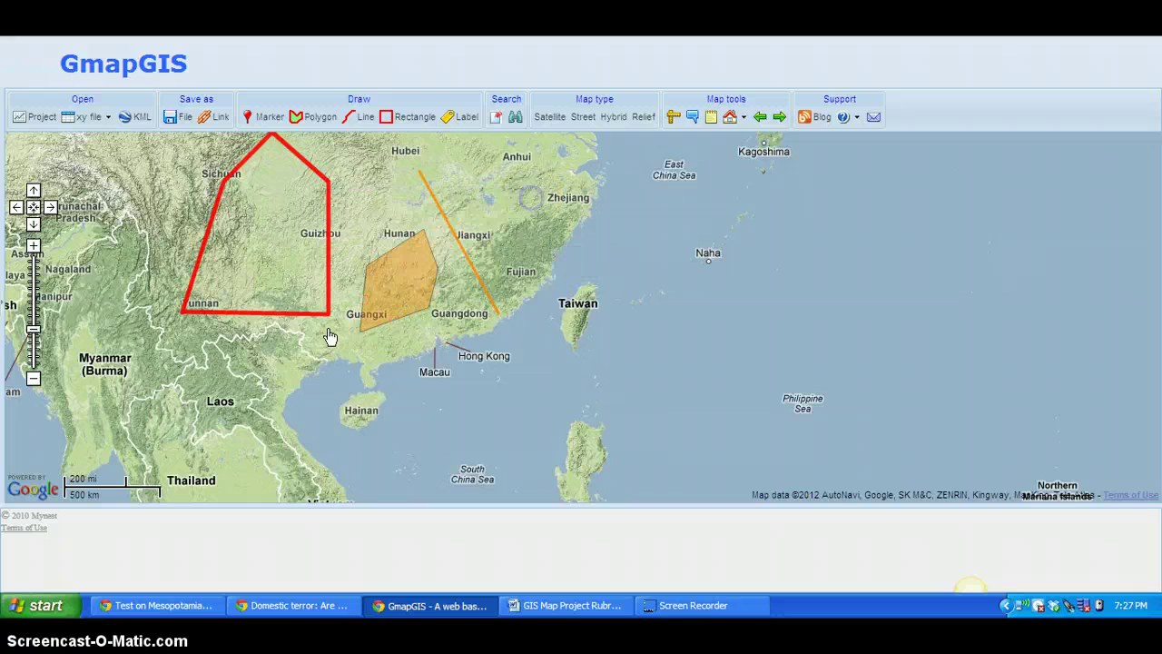
- Delete the polygon's southwest corner point just south of the Guangxi label
left_click(376, 326)
left_click(360, 333)
left_click(360, 334)
left_click(397, 292)
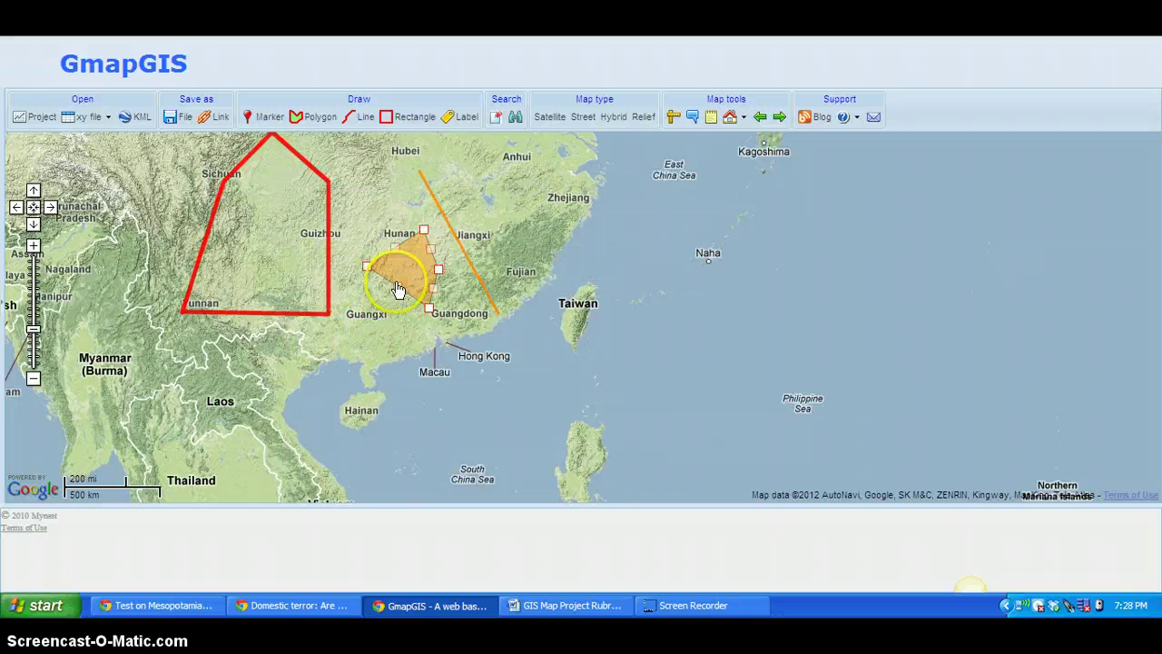
- Extend the polygon south to the coast near Macau and north past Hunan by adding and moving its corner points
left_click_drag(361, 351, 456, 339)
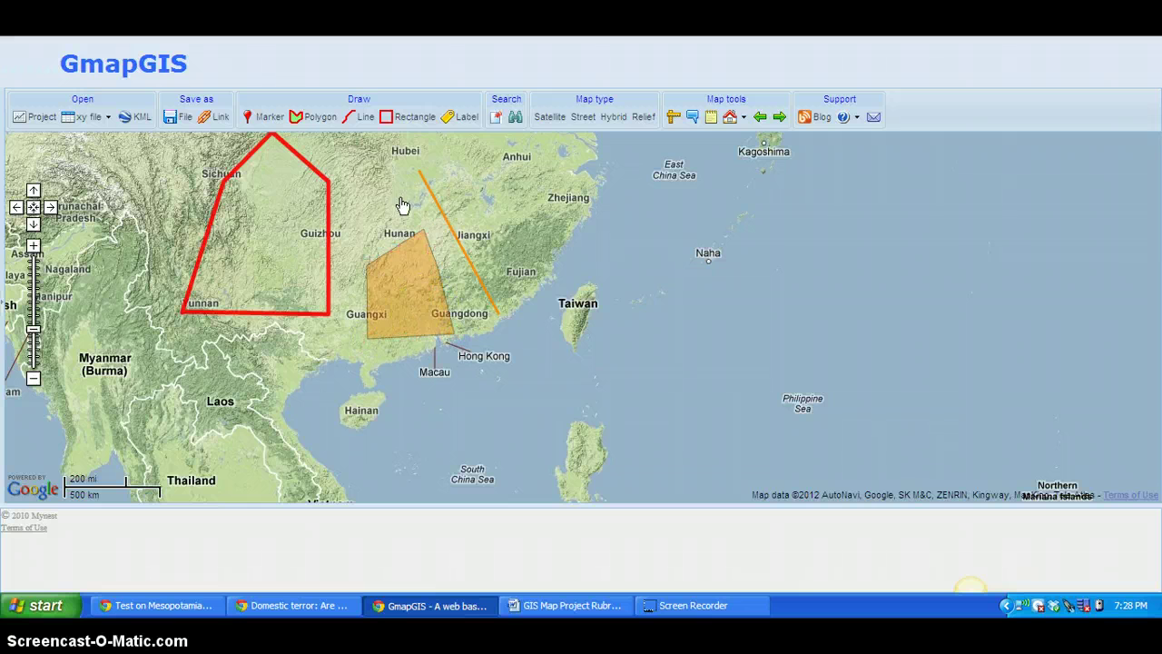
left_click_drag(423, 232, 379, 186)
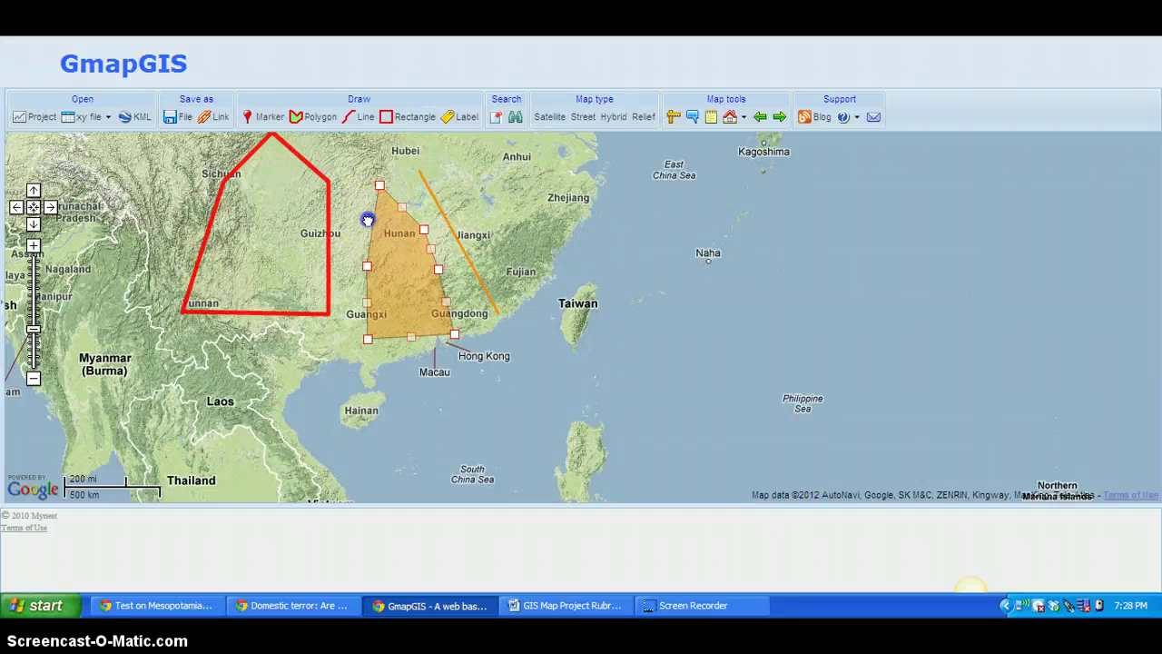
left_click_drag(347, 198, 346, 196)
left_click(511, 262)
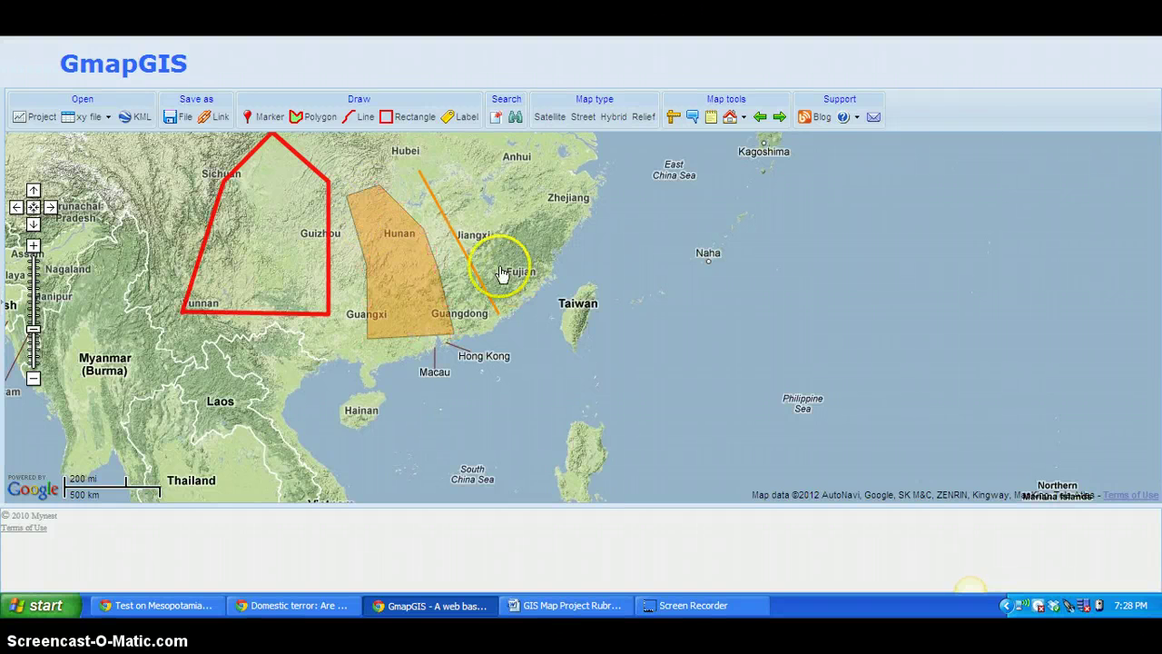
left_click(369, 199)
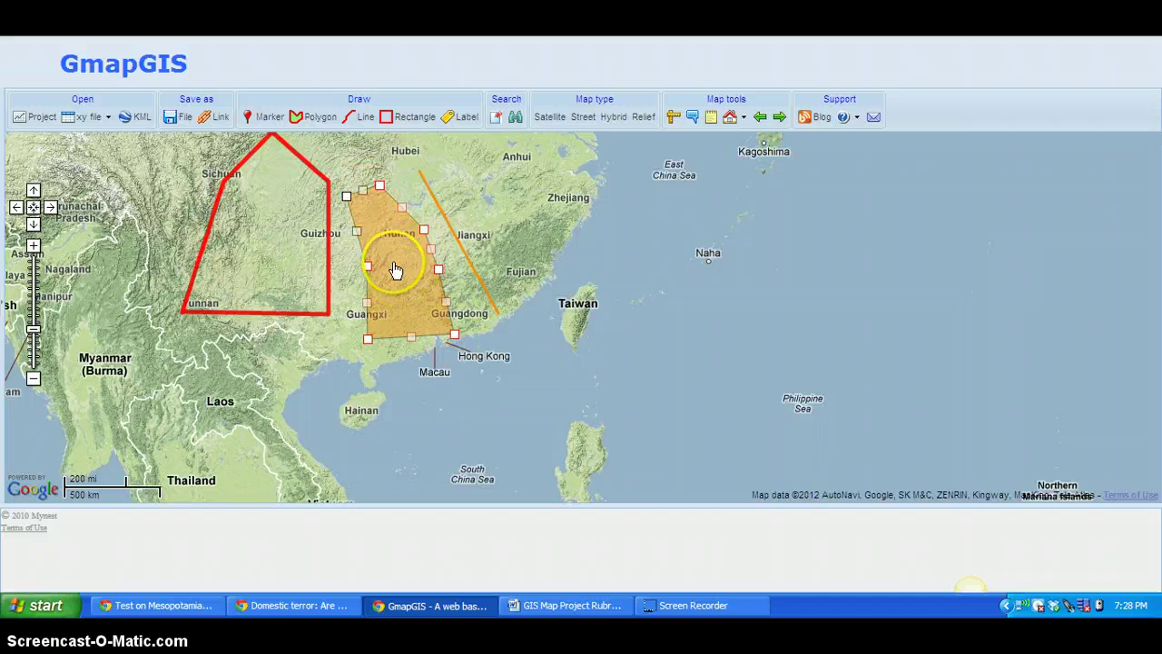
left_click(327, 143)
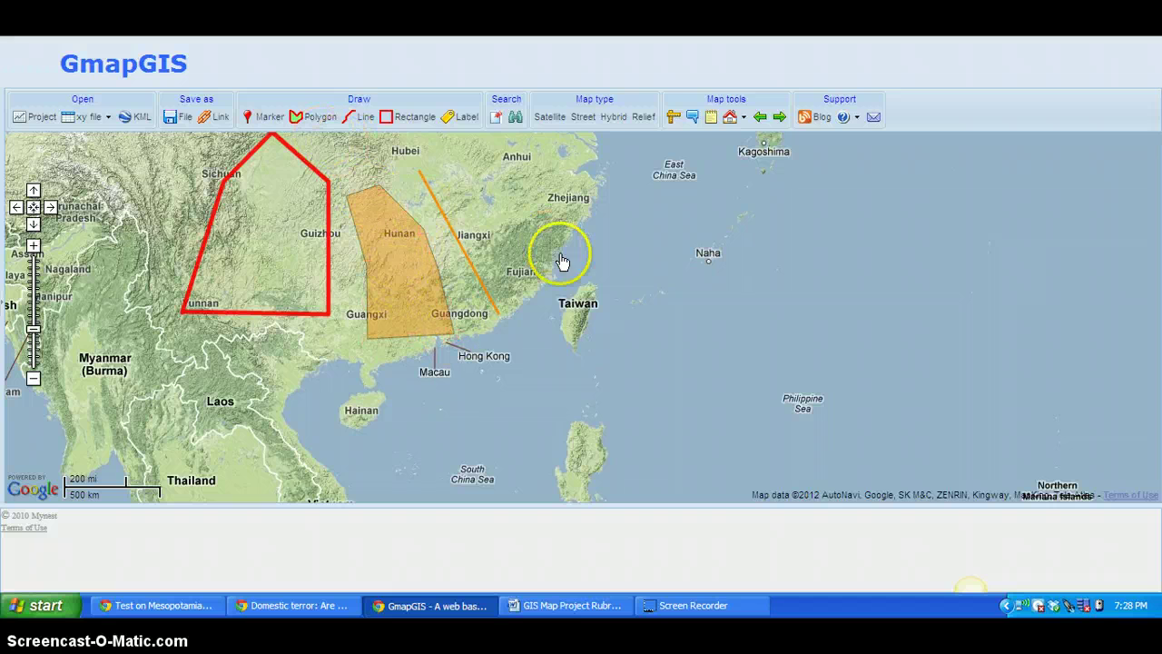
left_click_drag(568, 234, 617, 257)
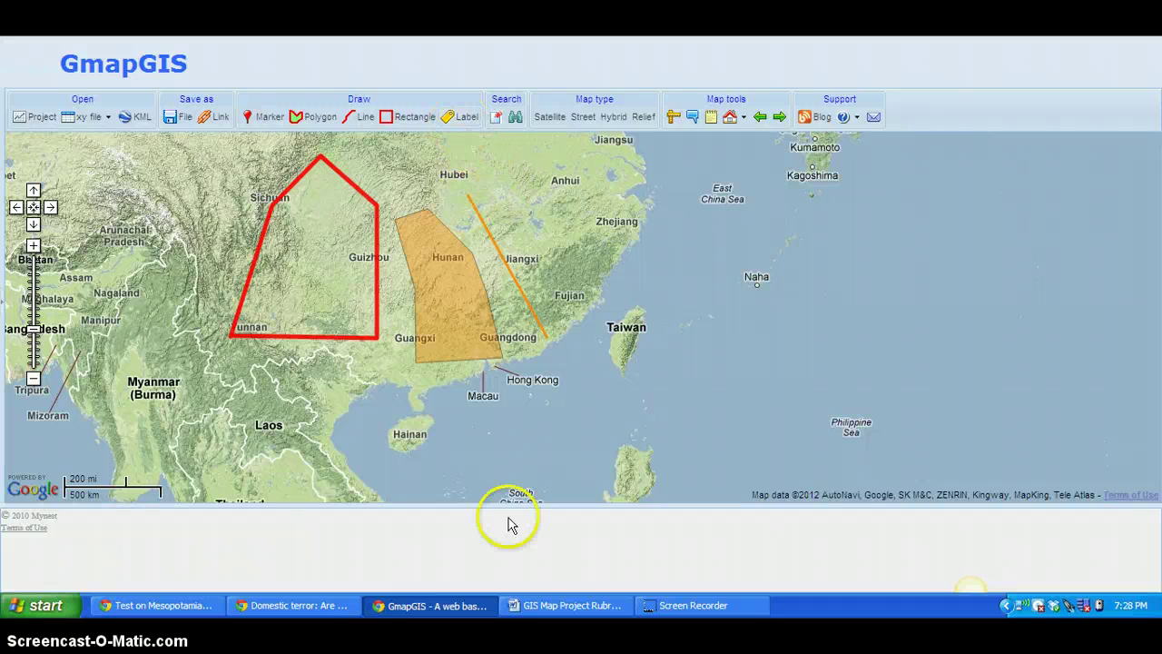
- Switch to the GIS Map Project Rubric document, review the Submitting criteria at its beginning, and return to the GmapGIS map
left_click(556, 618)
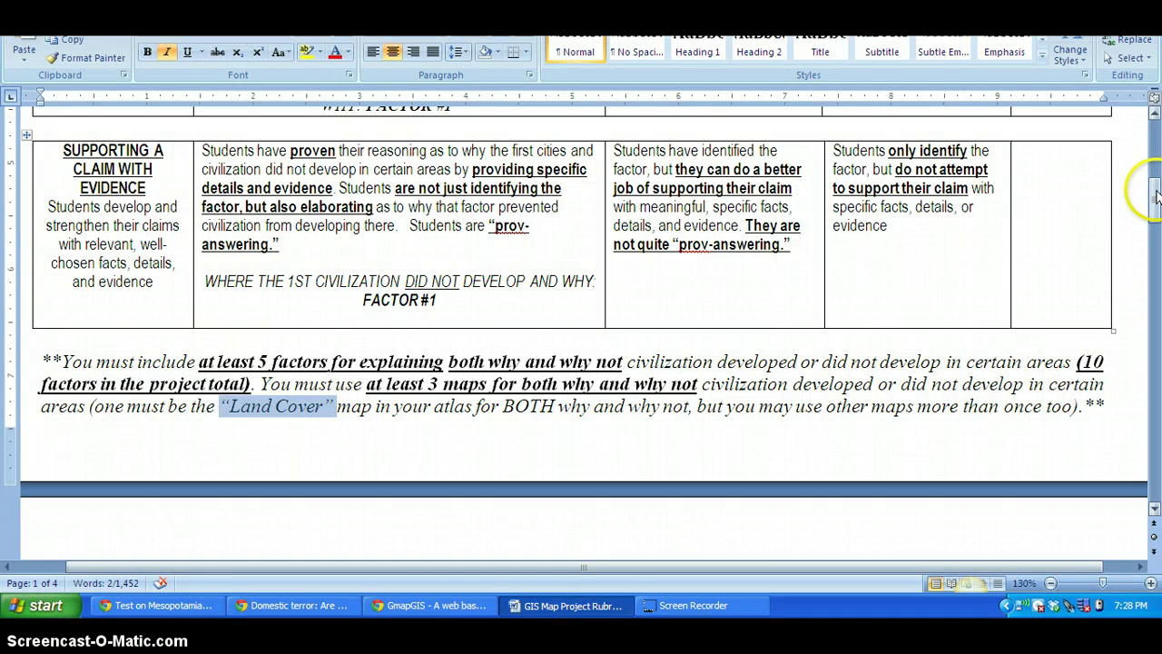
left_click_drag(1154, 181, 1154, 116)
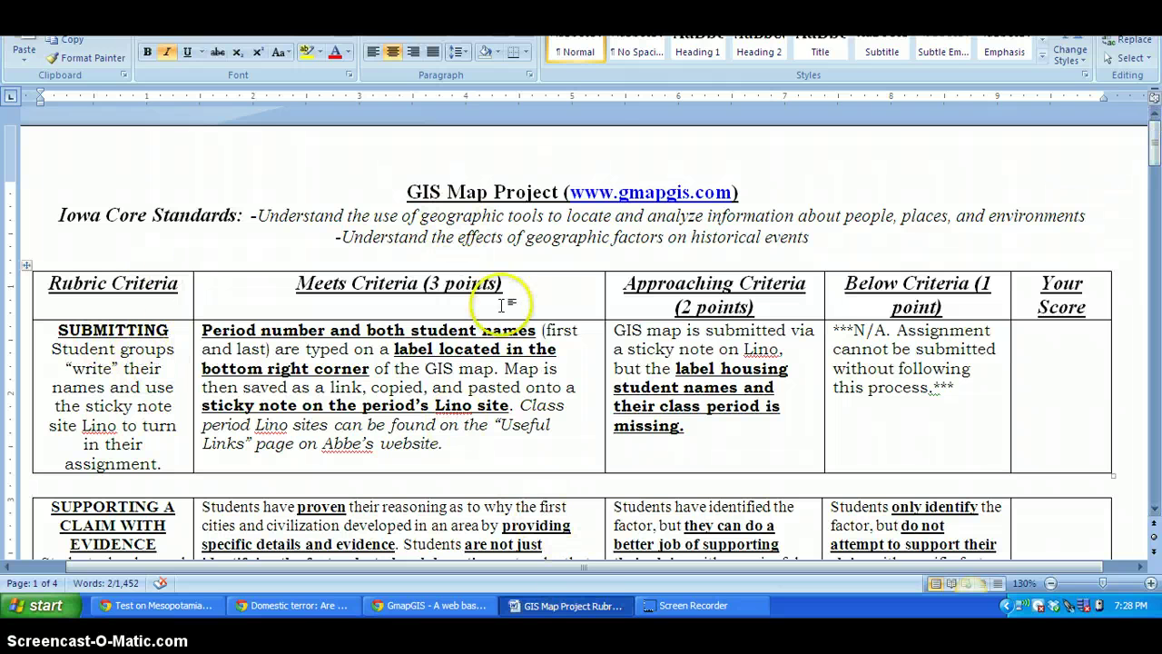
left_click(434, 605)
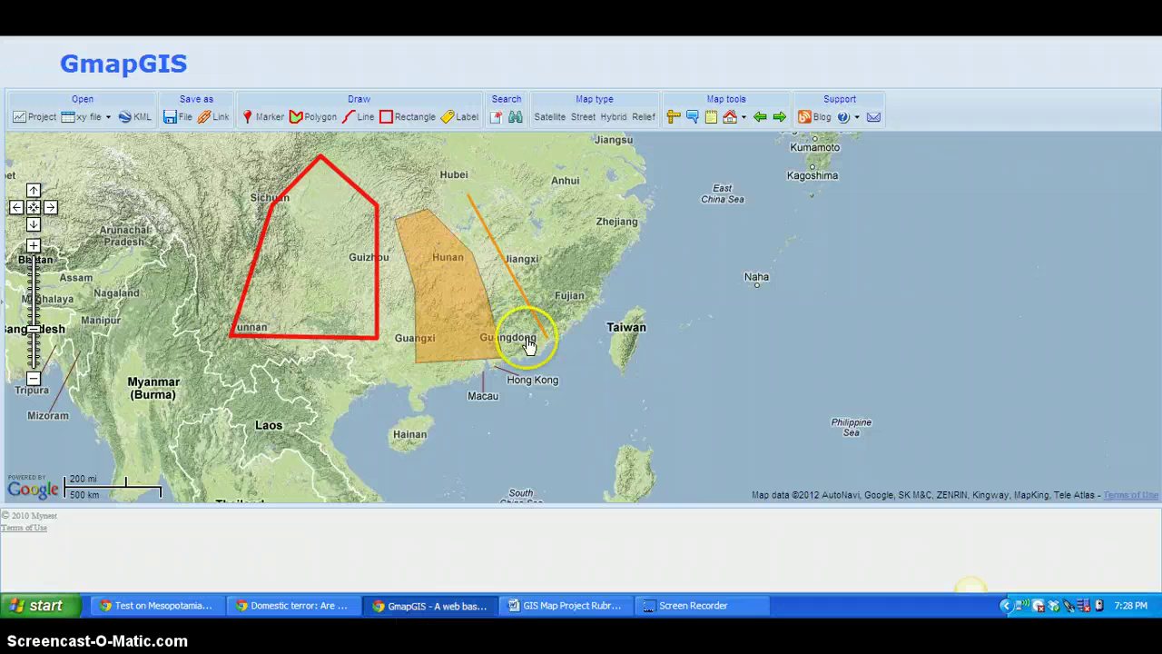
- Add a label to the map and replace its default text with Period 1 and both students' full names
left_click(472, 124)
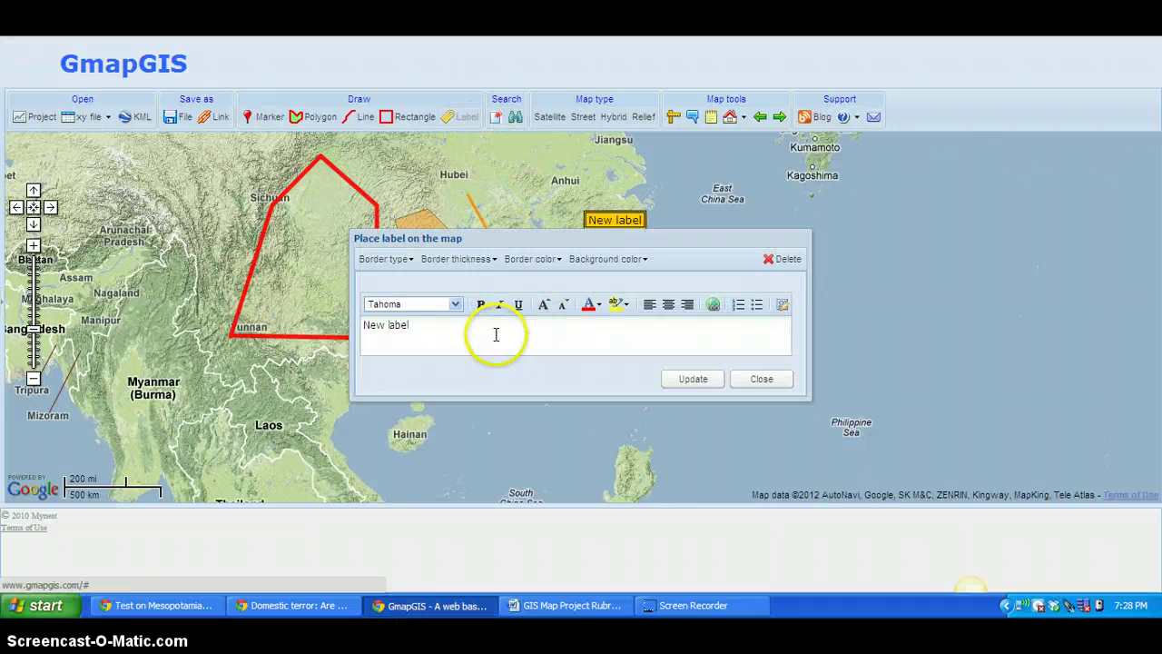
double_click(396, 324)
triple_click(396, 324)
left_click(609, 622)
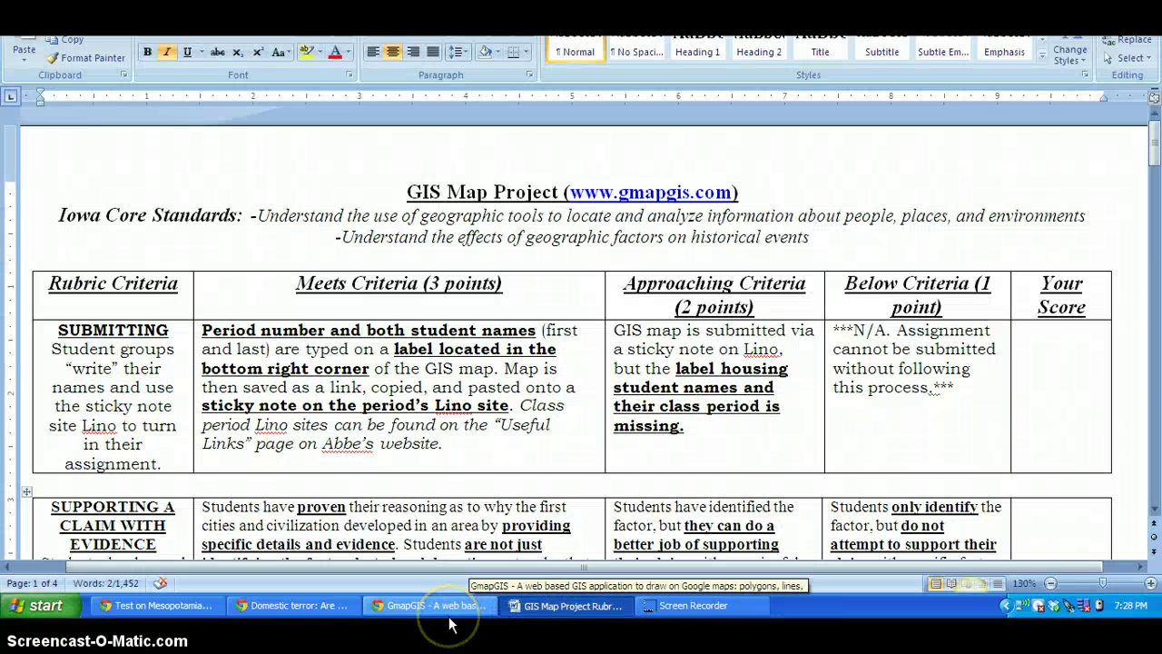
left_click(451, 622)
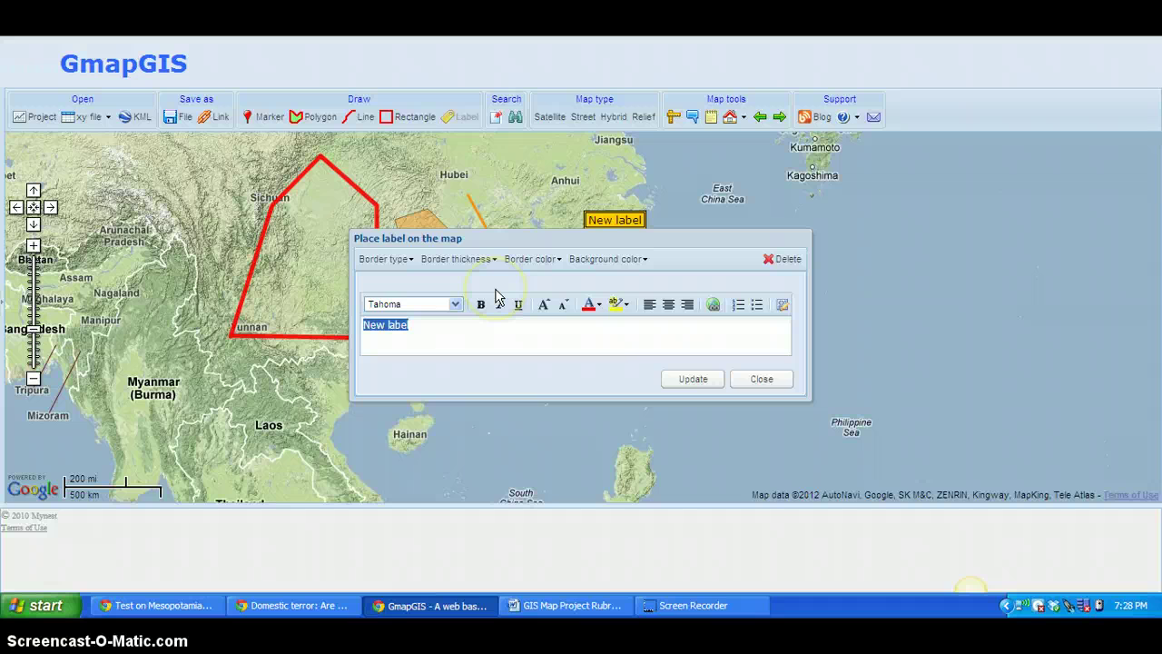
left_click(497, 298)
type("Period")
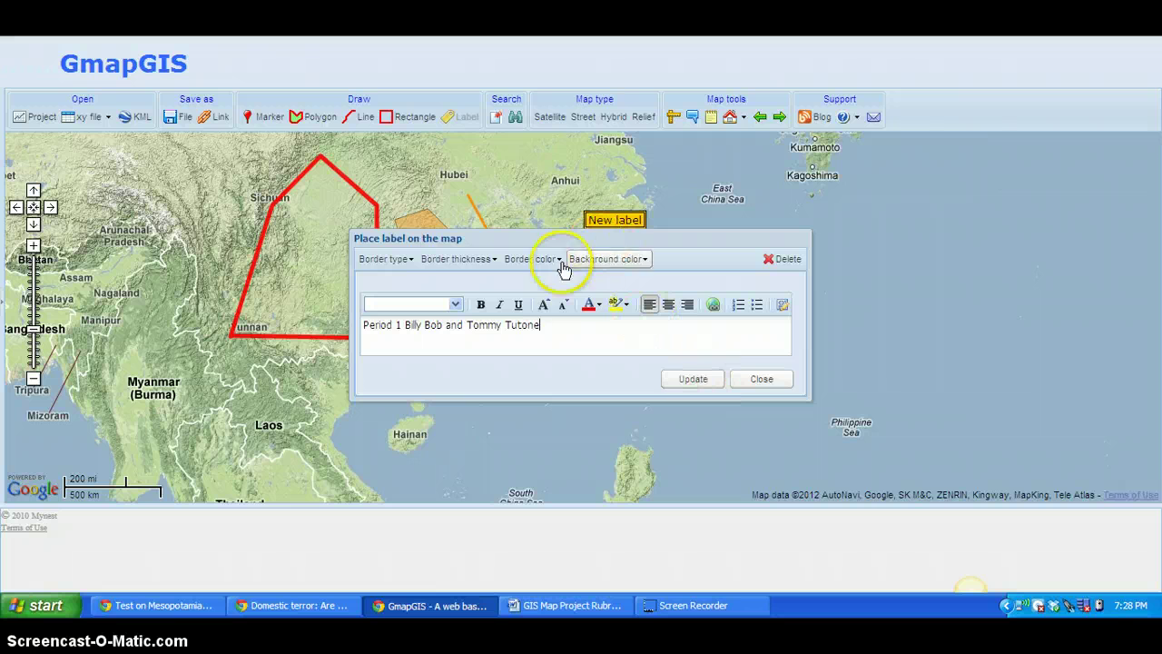
- Set the label's background color to magenta, update the label and close its settings
left_click(607, 258)
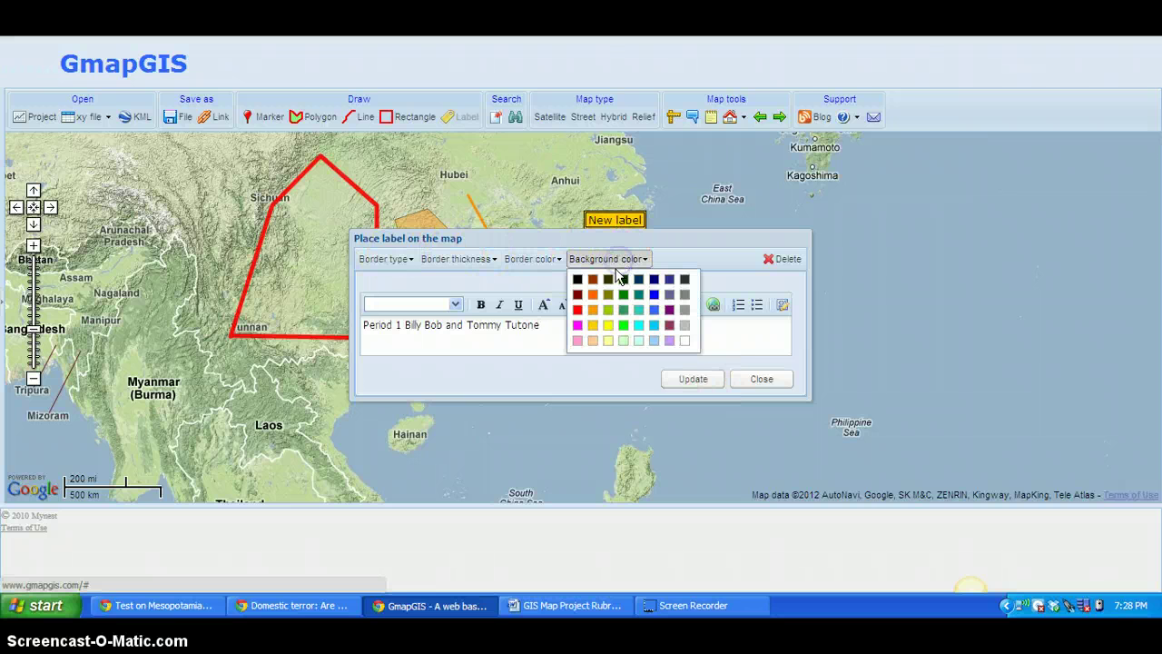
left_click(578, 325)
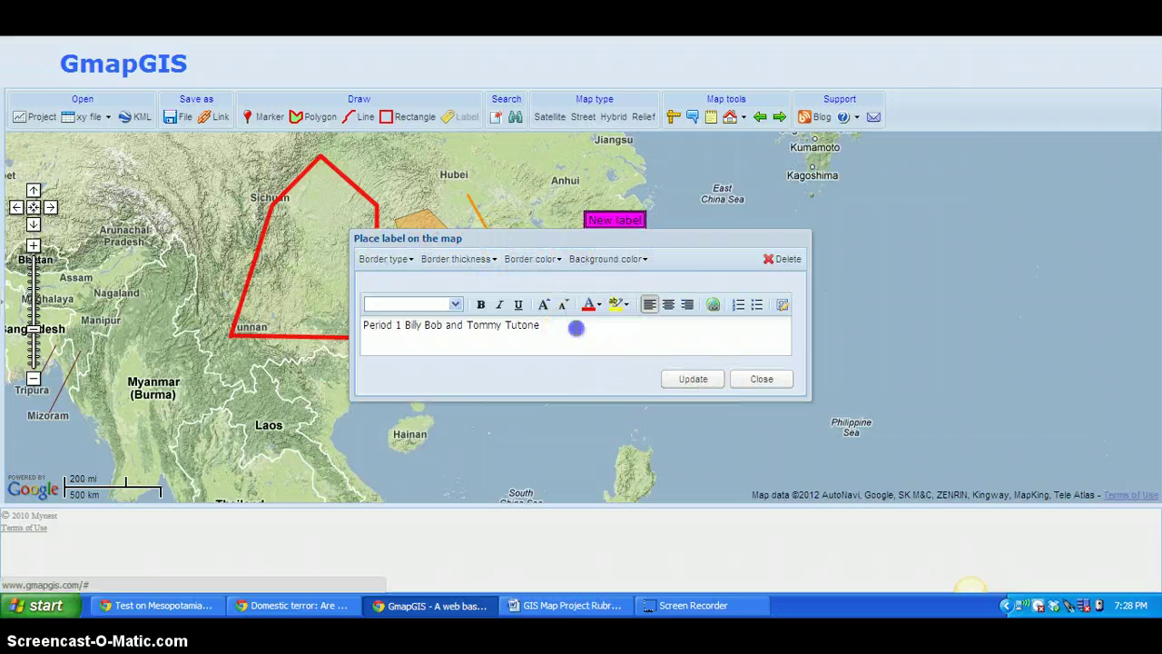
left_click(695, 379)
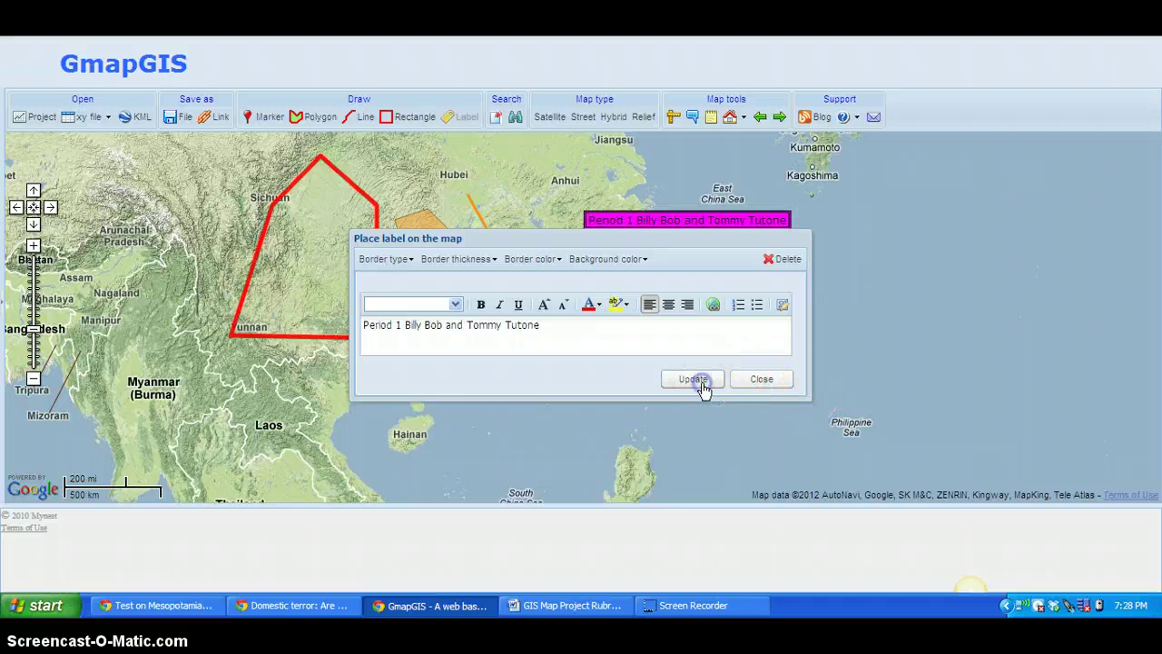
left_click(761, 380)
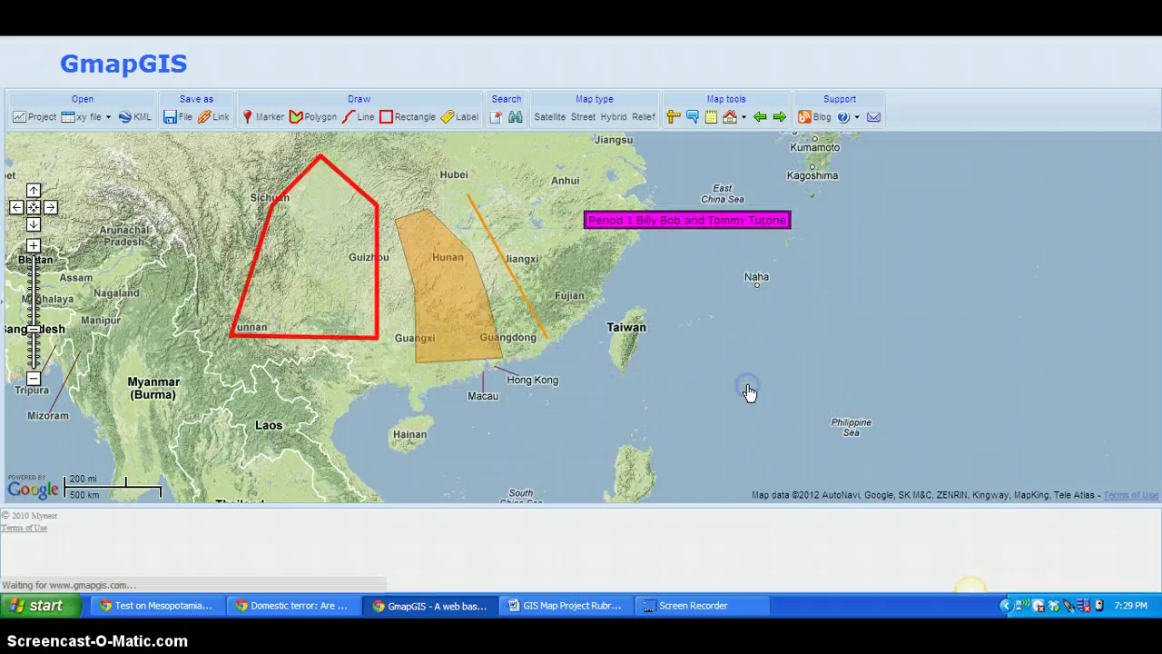
- Move the magenta student-name label from eastern China to the bottom-right corner of the map
left_click(668, 219)
left_click_drag(667, 219, 1033, 468)
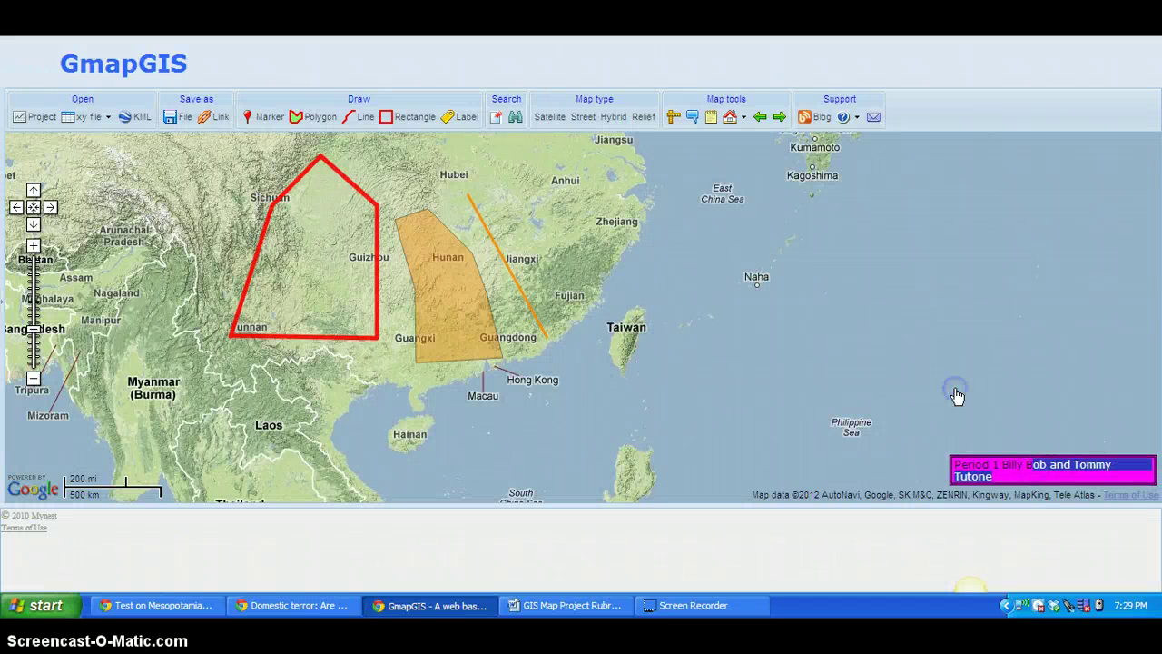
left_click(1017, 456)
left_click(713, 241)
left_click(1018, 481)
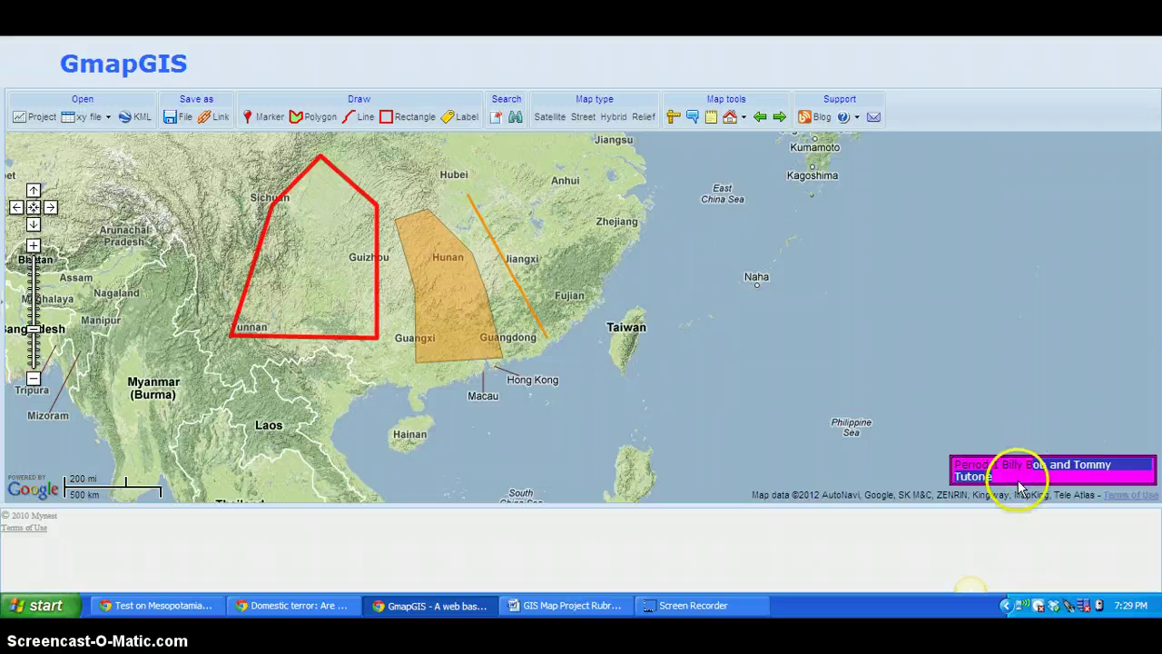
left_click(624, 265)
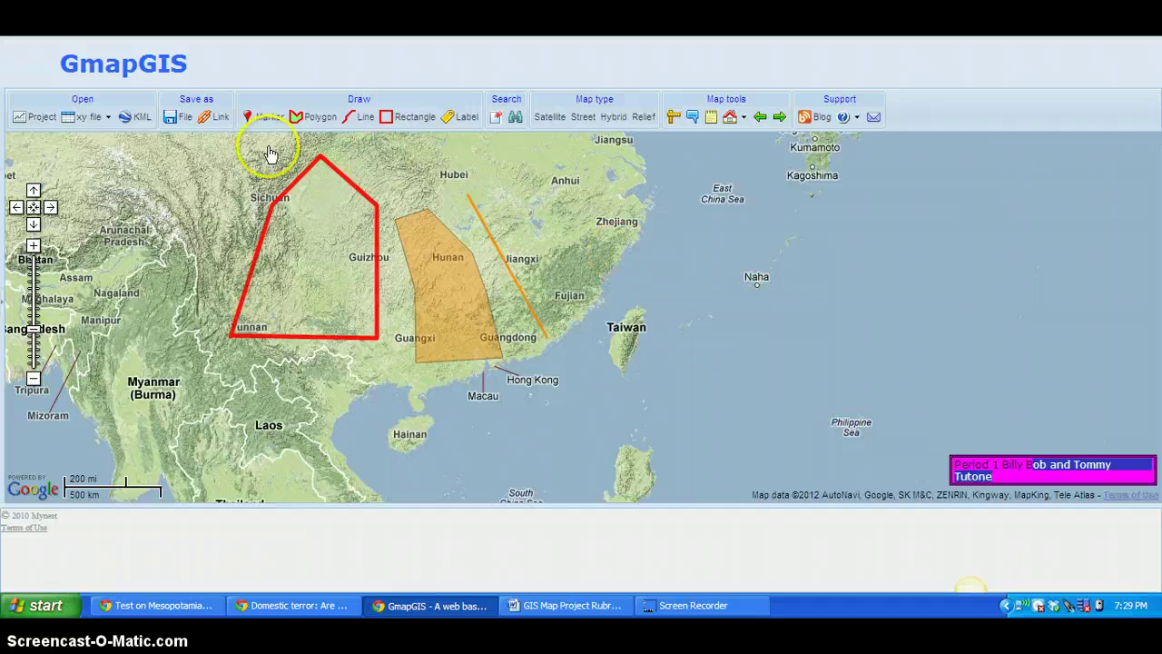
- Switch to the GIS Map Project Rubric document, review the Submitting row's link and sticky note instructions, and return to the GmapGIS map
left_click(531, 604)
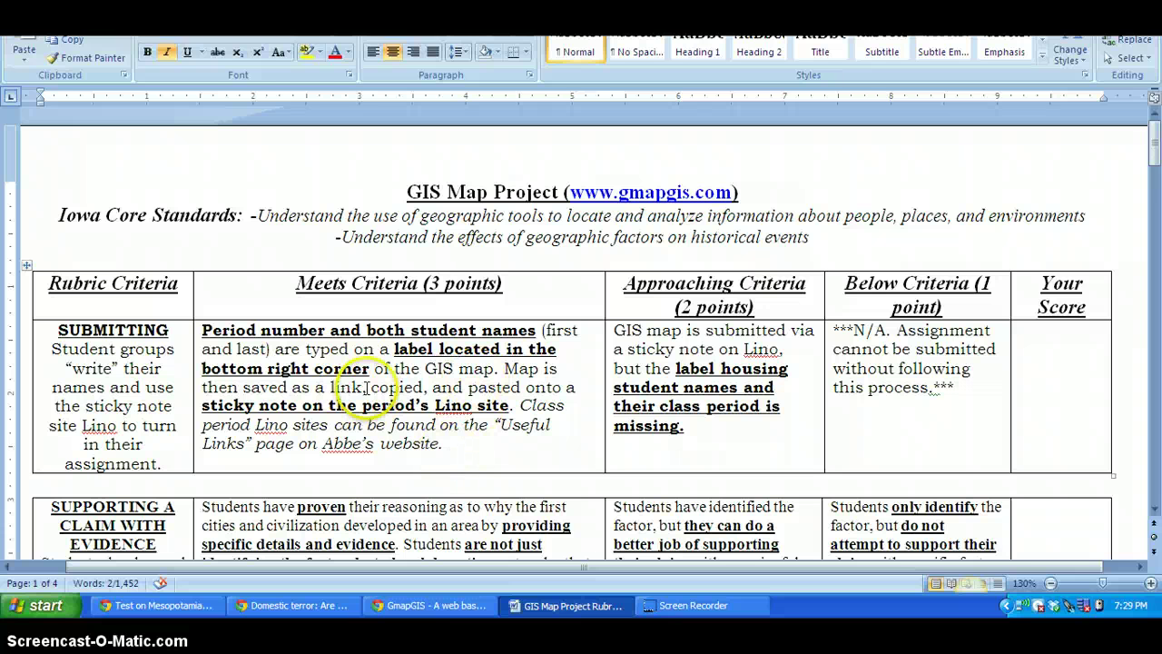
left_click_drag(243, 387, 510, 406)
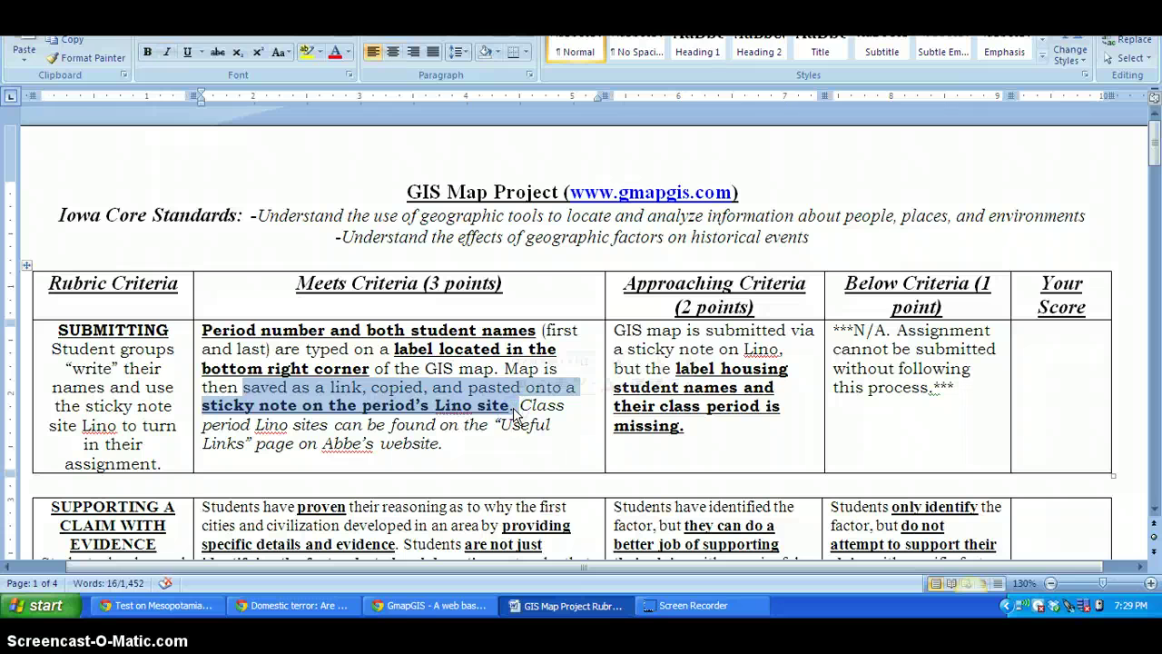
left_click(479, 432)
left_click(432, 604)
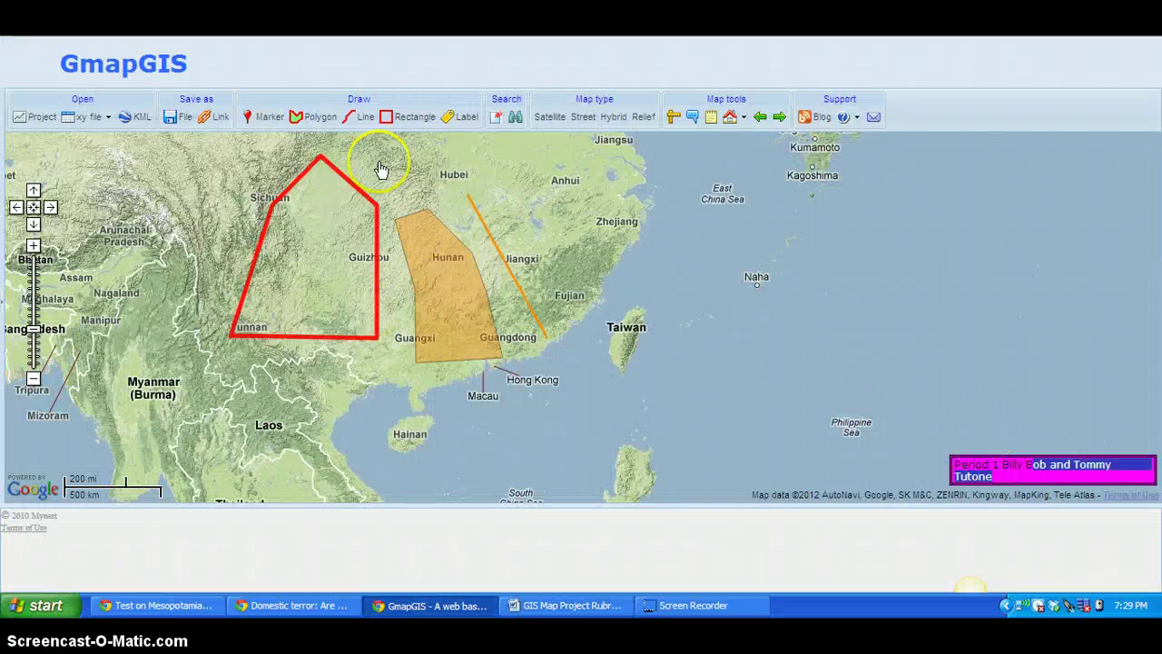
- Save the current drawings as a link and copy the generated address
left_click(213, 124)
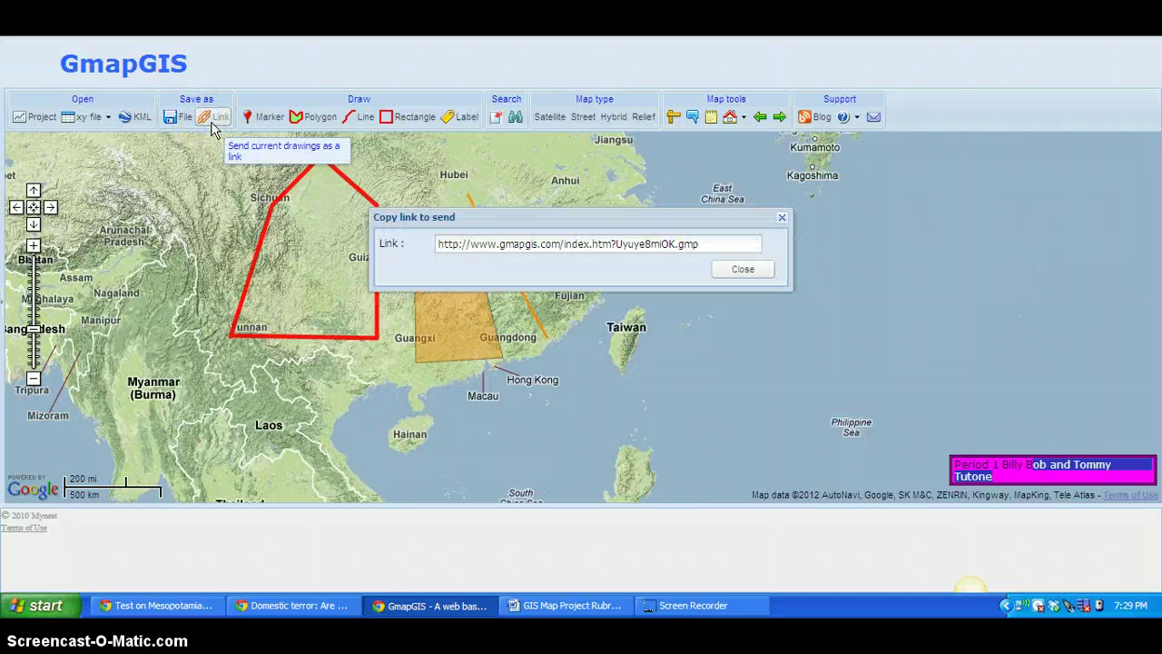
left_click(531, 243)
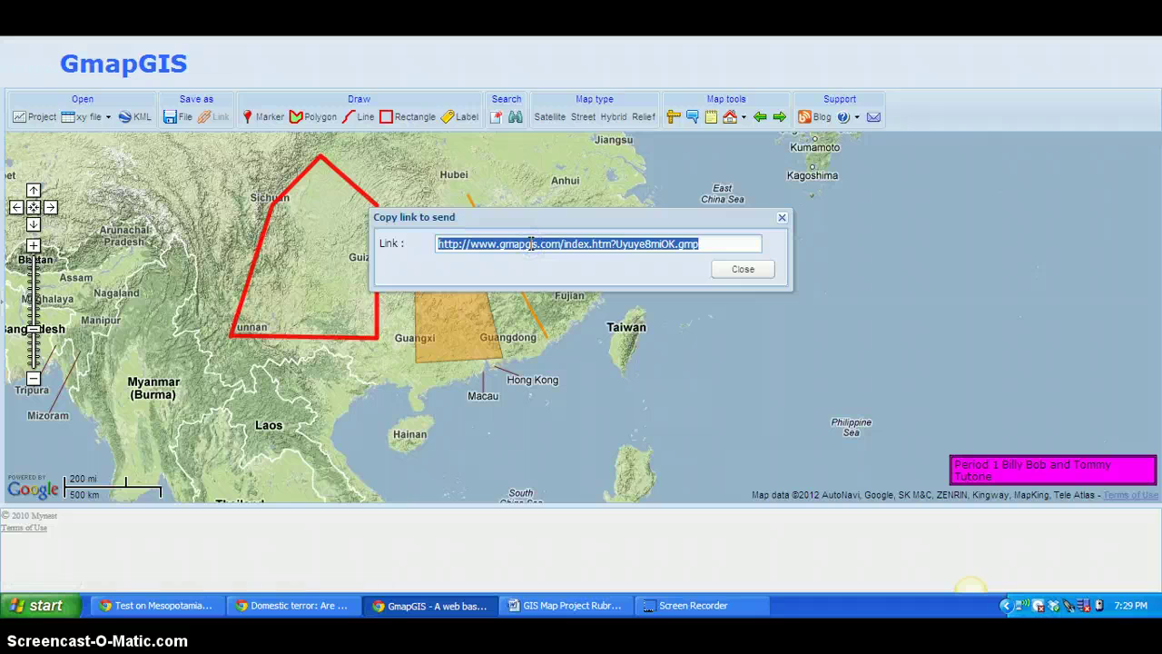
right_click(531, 243)
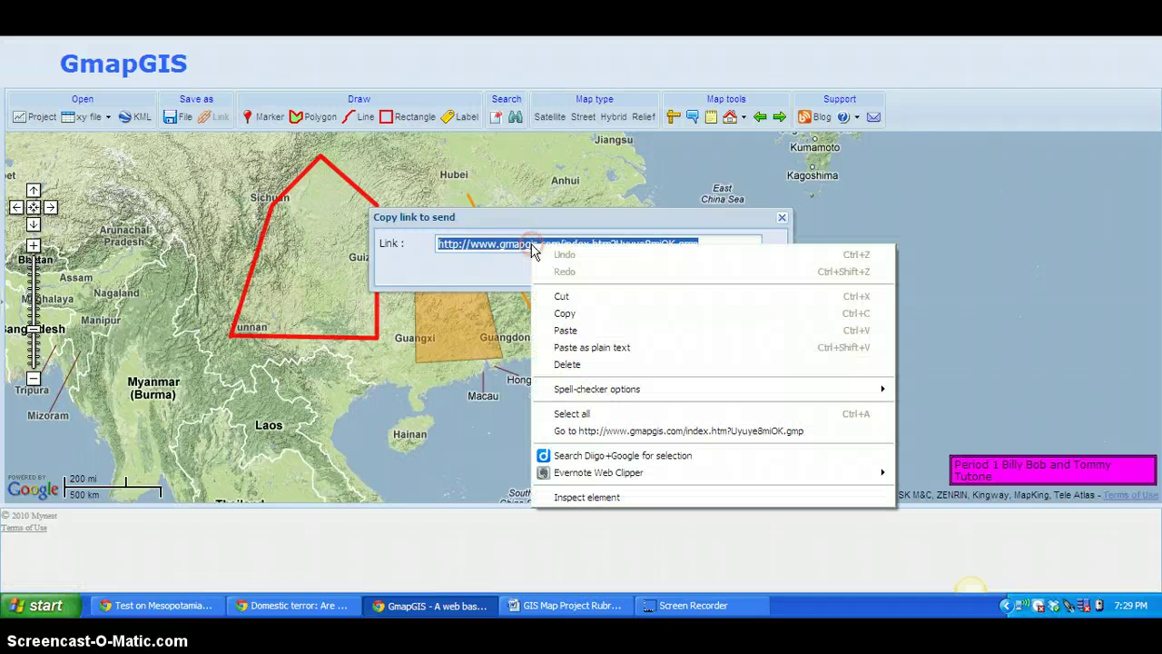
left_click(602, 314)
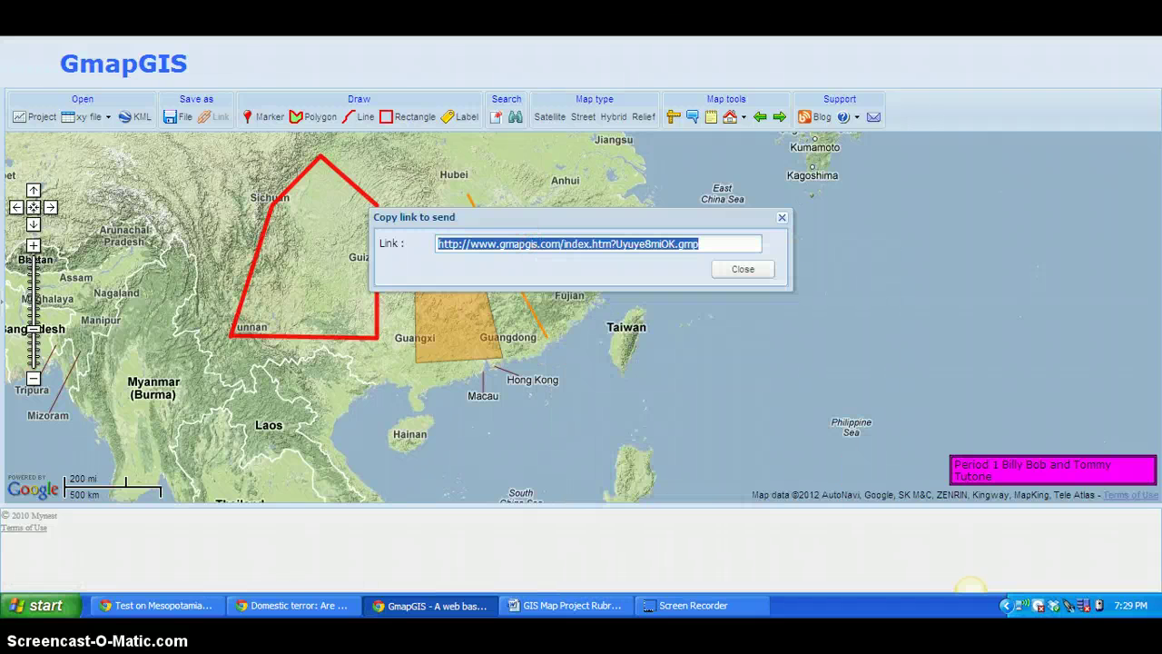
- Switch to the class website's Useful Links page and open the Period 1 Lino Board for Submitting GIS Map
key("ctrl+Tab")
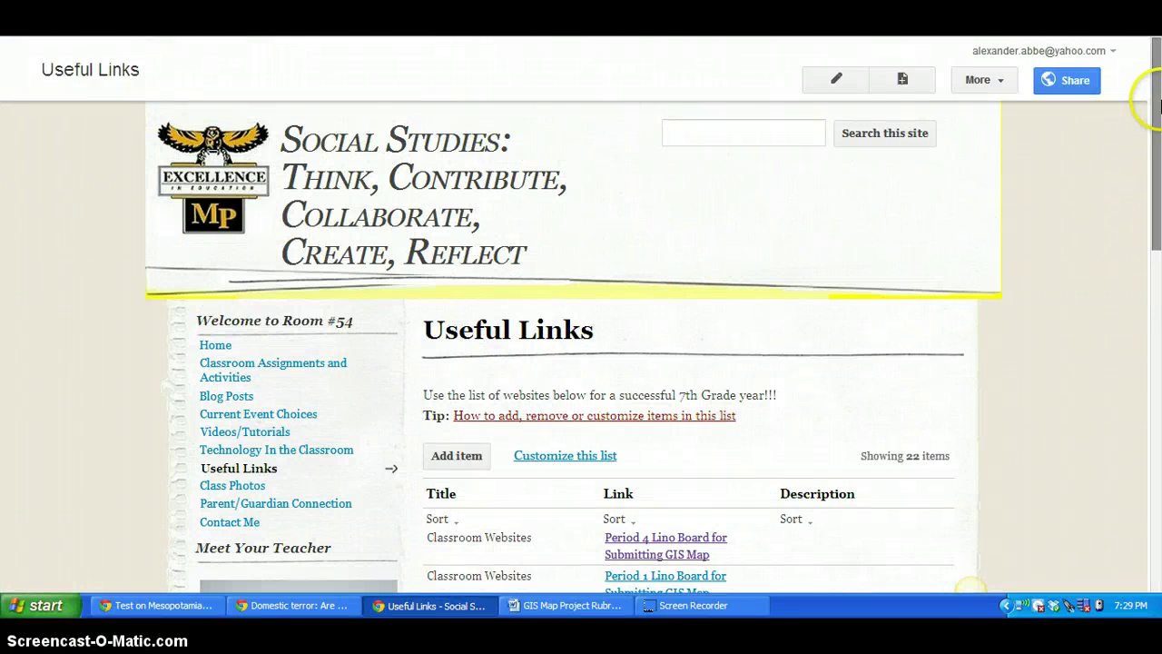
left_click_drag(1155, 118, 1155, 214)
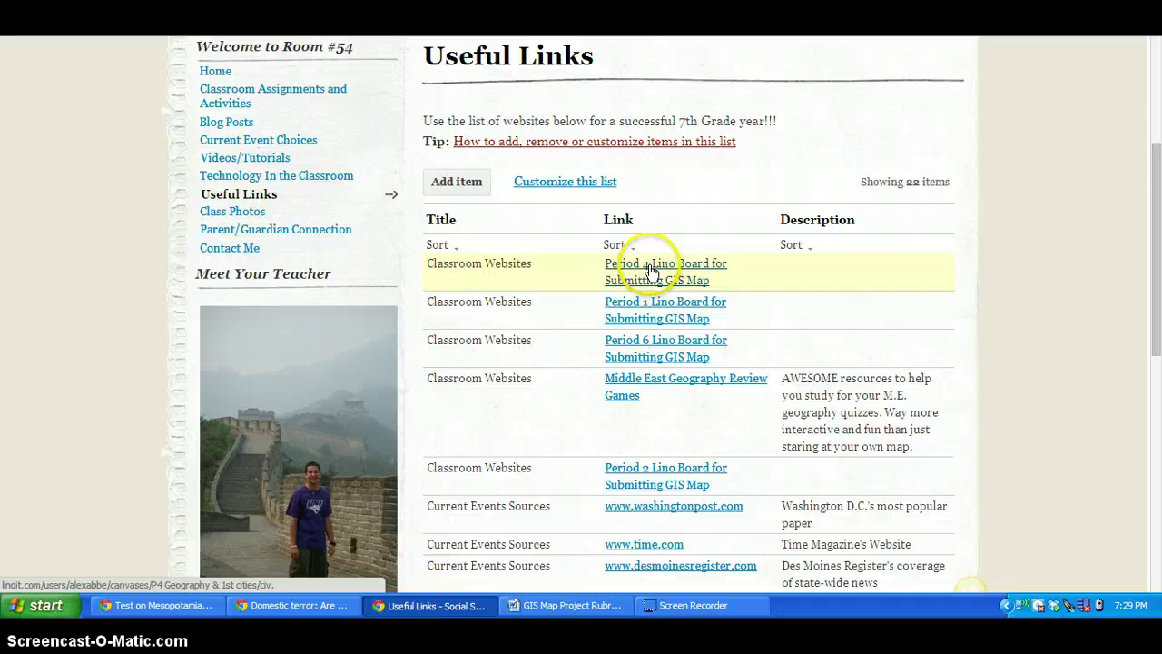
left_click(645, 308)
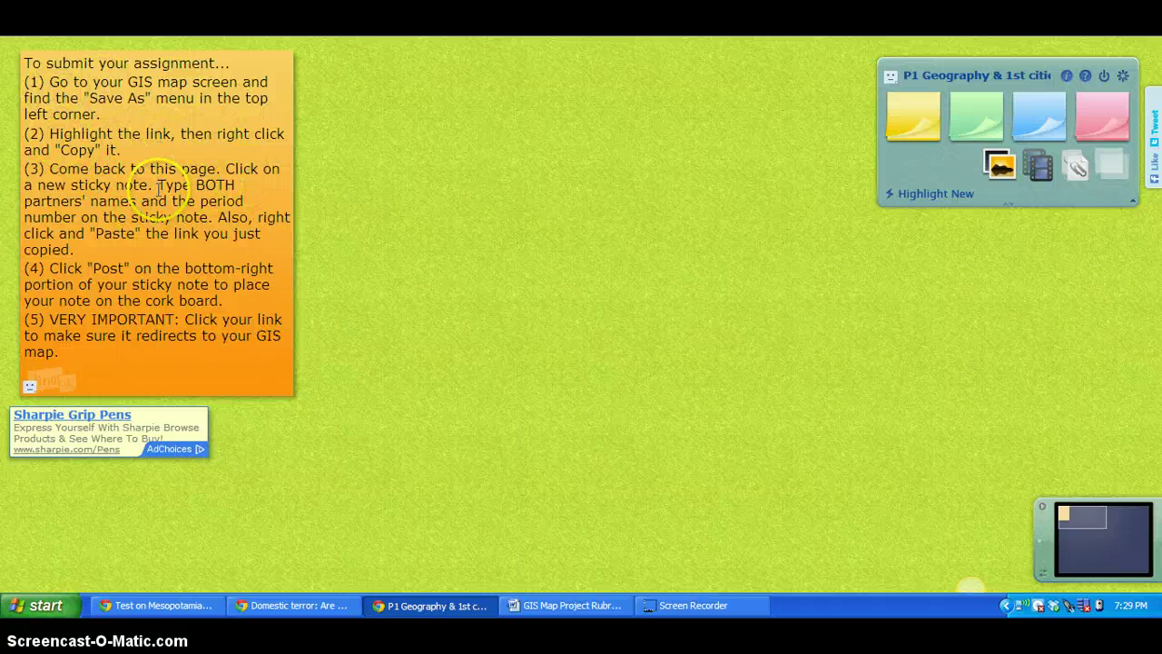
- Post a yellow sticky note containing both students' full names, Period 1 and the copied map link
left_click(923, 113)
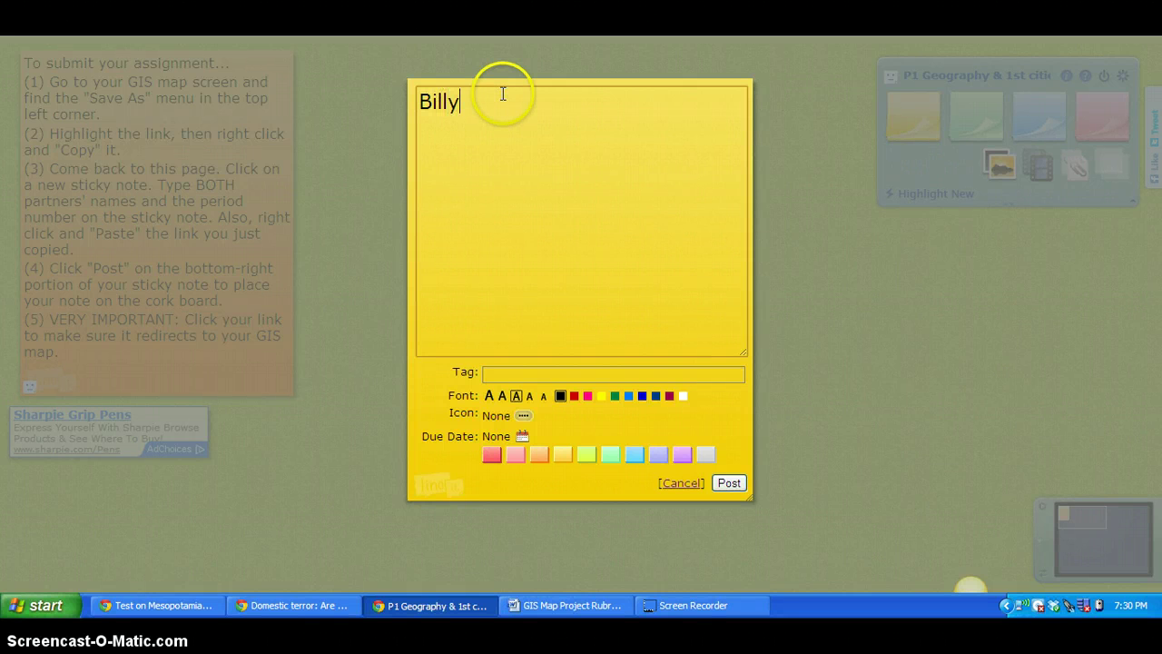
type("Billy Bob and Tommy T")
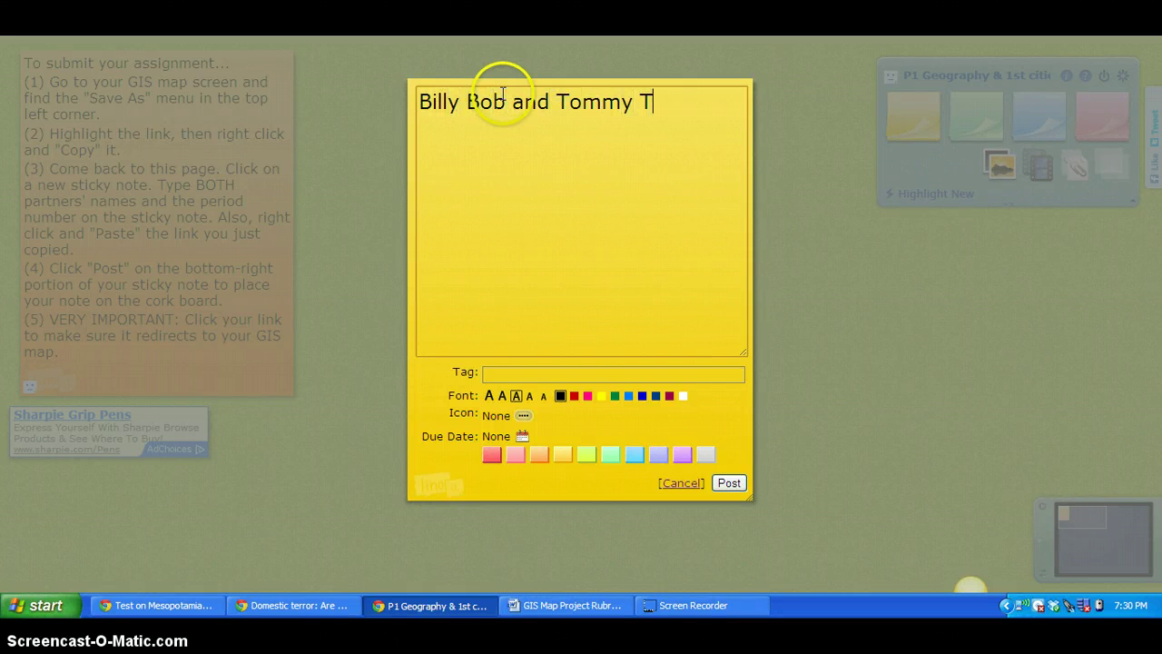
type("utone")
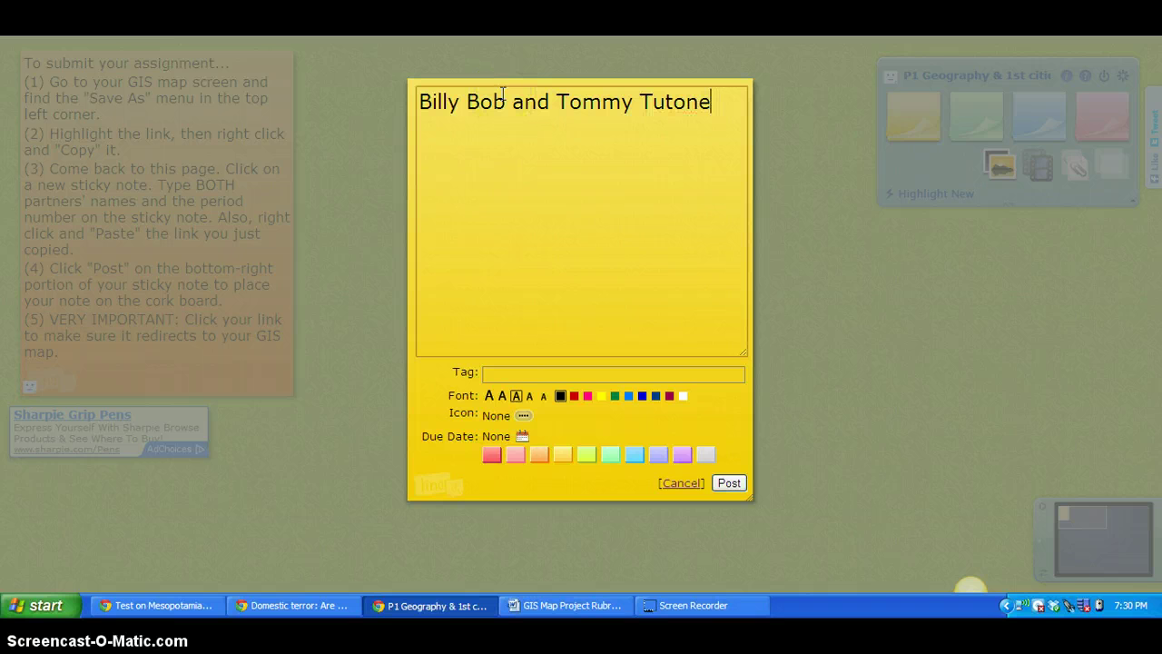
type(" Period 1")
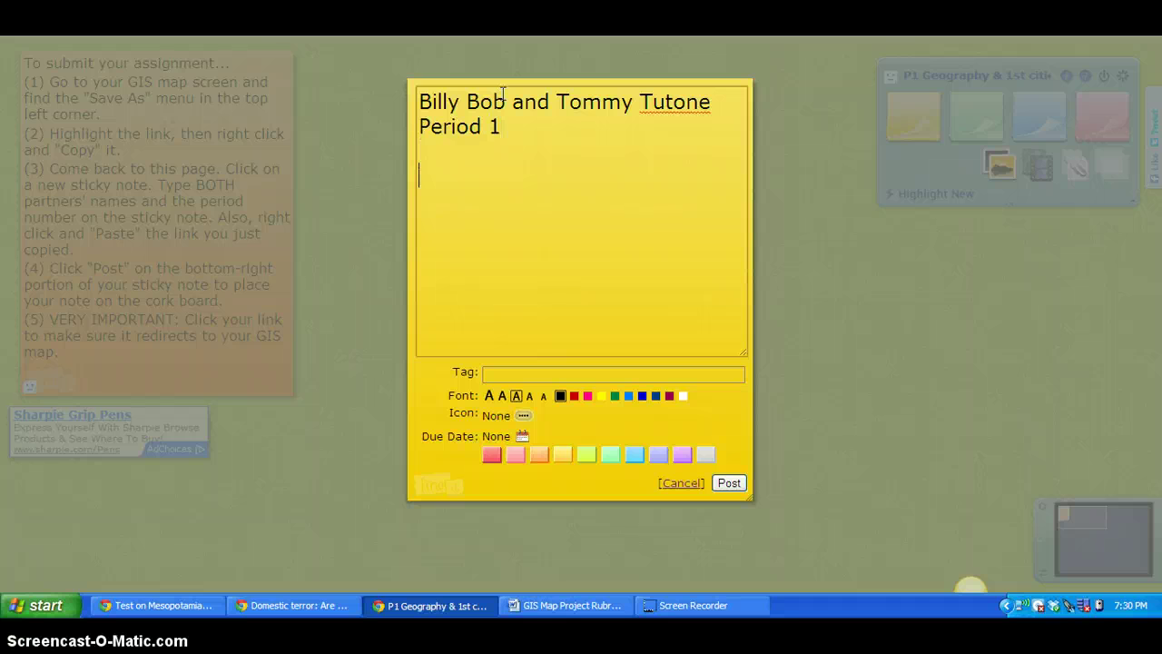
right_click(464, 177)
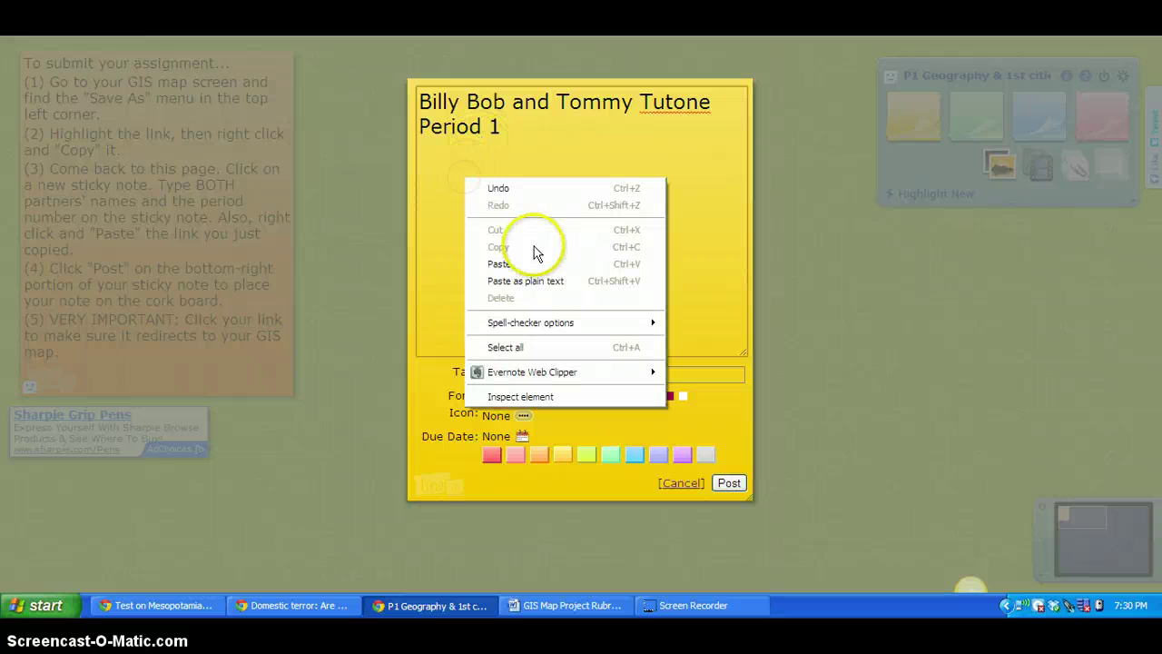
left_click(533, 263)
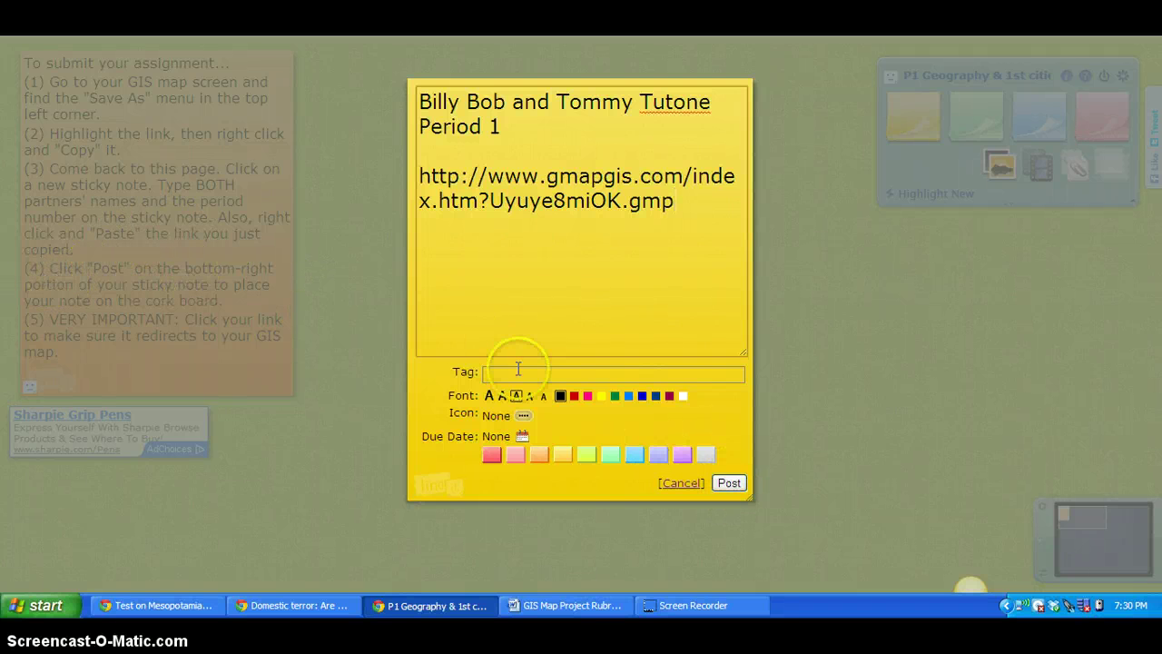
left_click(716, 486)
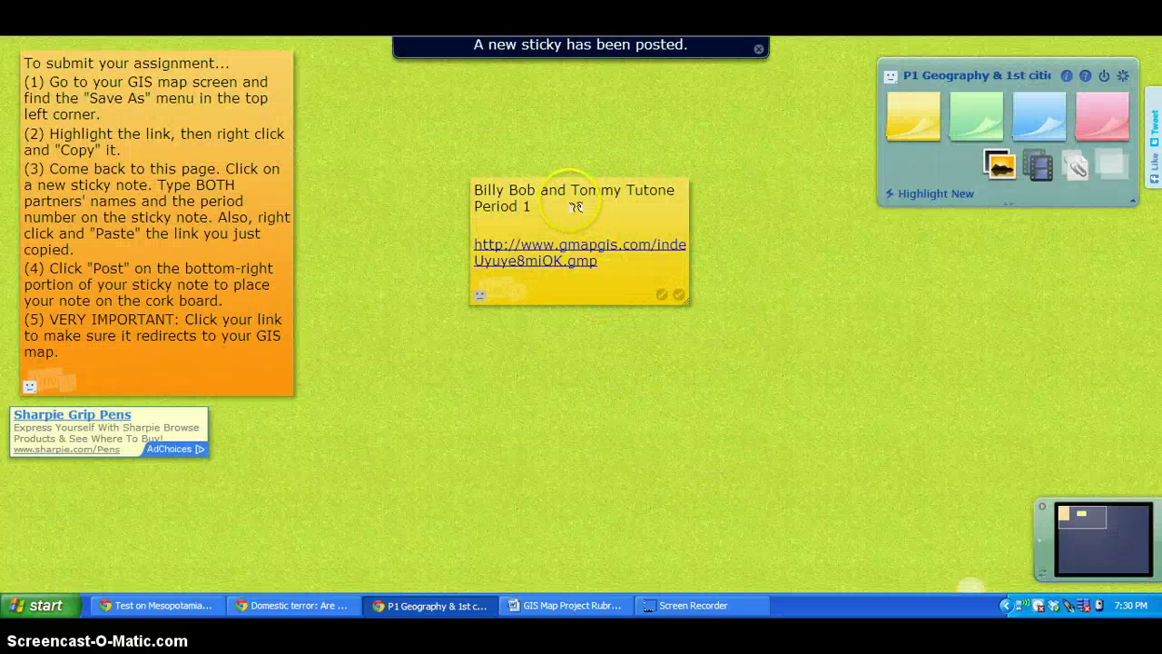
- Move the posted sticky note beside the orange submission instructions, leaving a small gap between them
left_click_drag(574, 208, 410, 80)
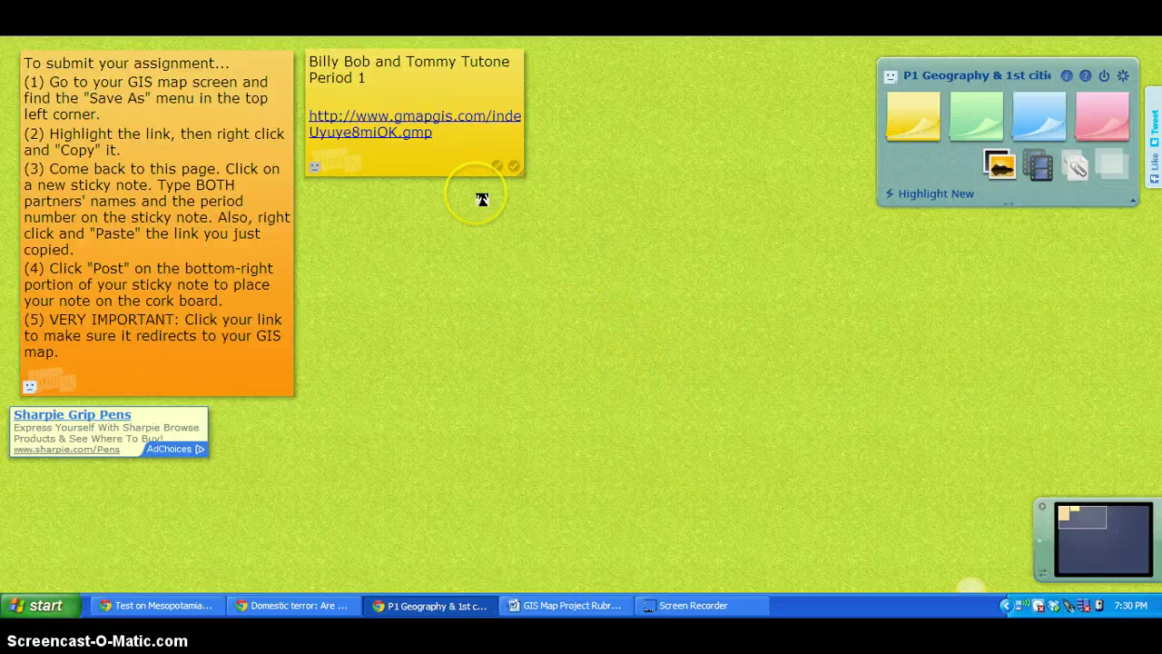
mouse_move(436, 80)
left_mouse_down()
mouse_move(630, 330)
mouse_move(451, 70)
mouse_move(445, 90)
left_mouse_up()
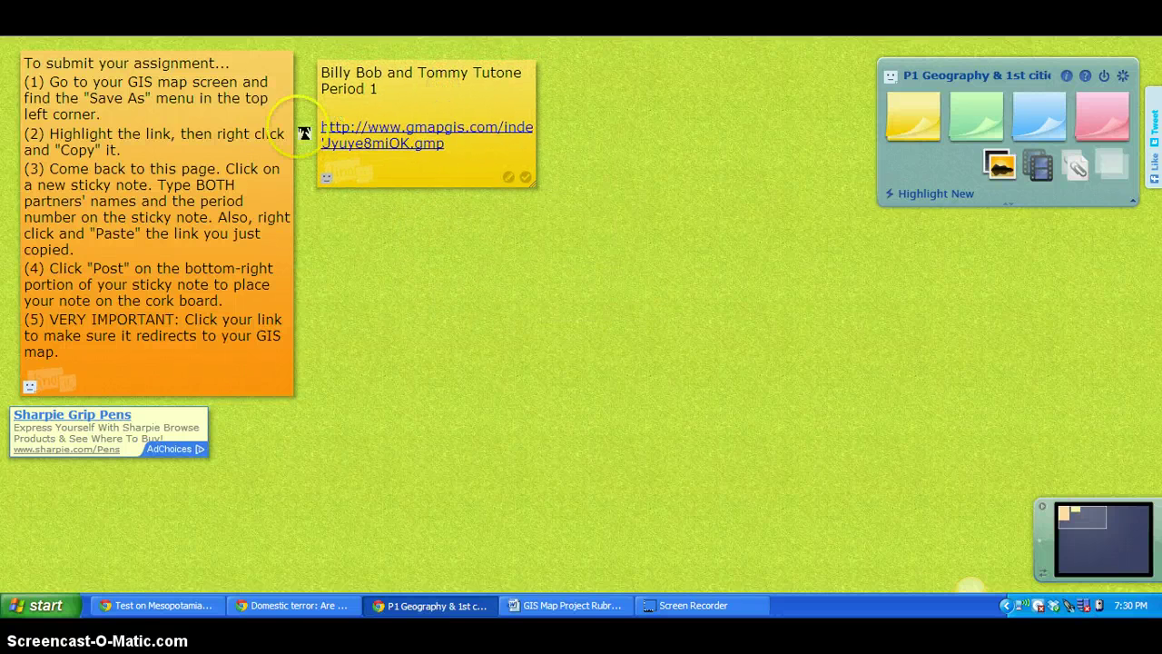
left_click(40, 349)
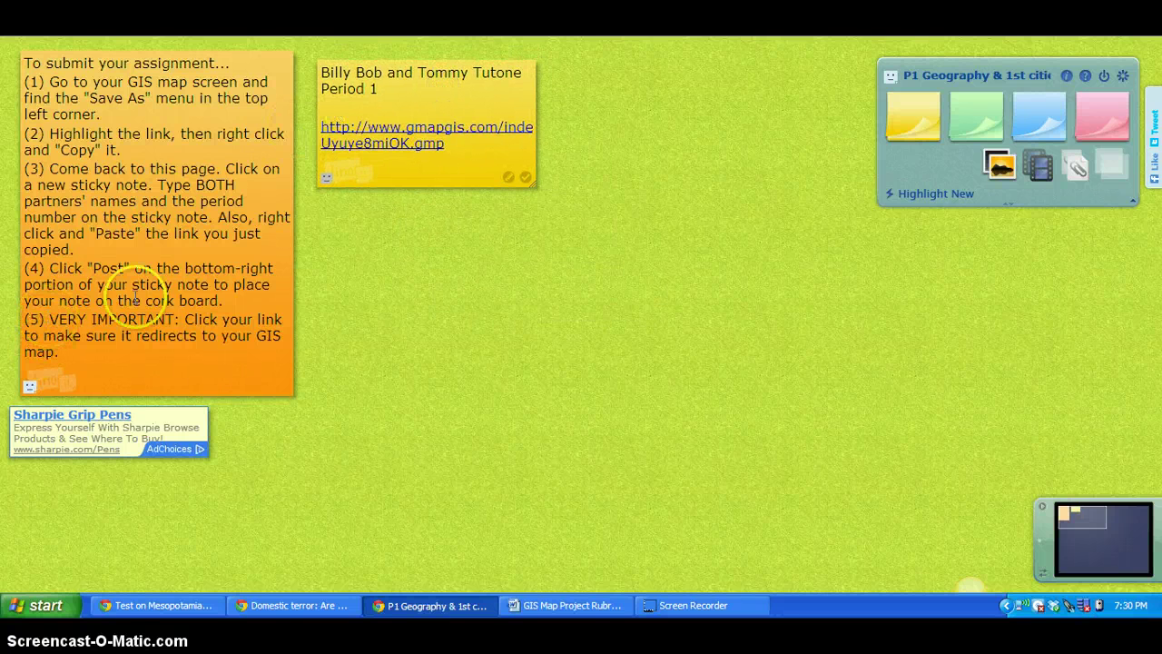
- Open the sticky note's link to check that it leads to the GIS map, and close that page
left_click(376, 132)
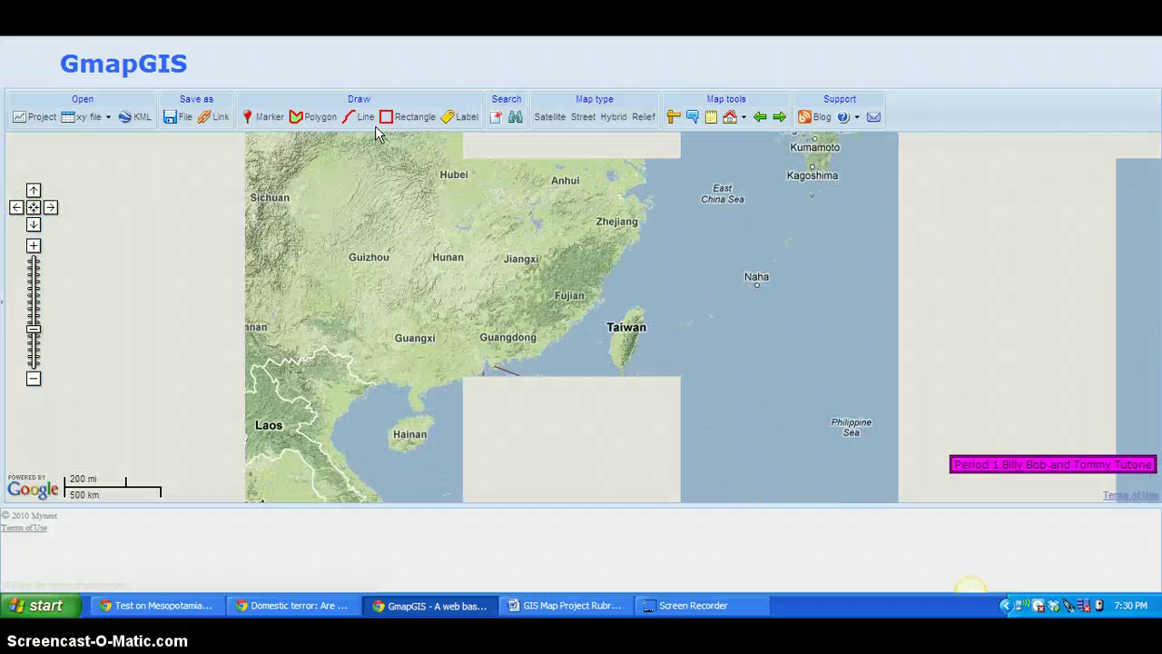
left_click(732, 389)
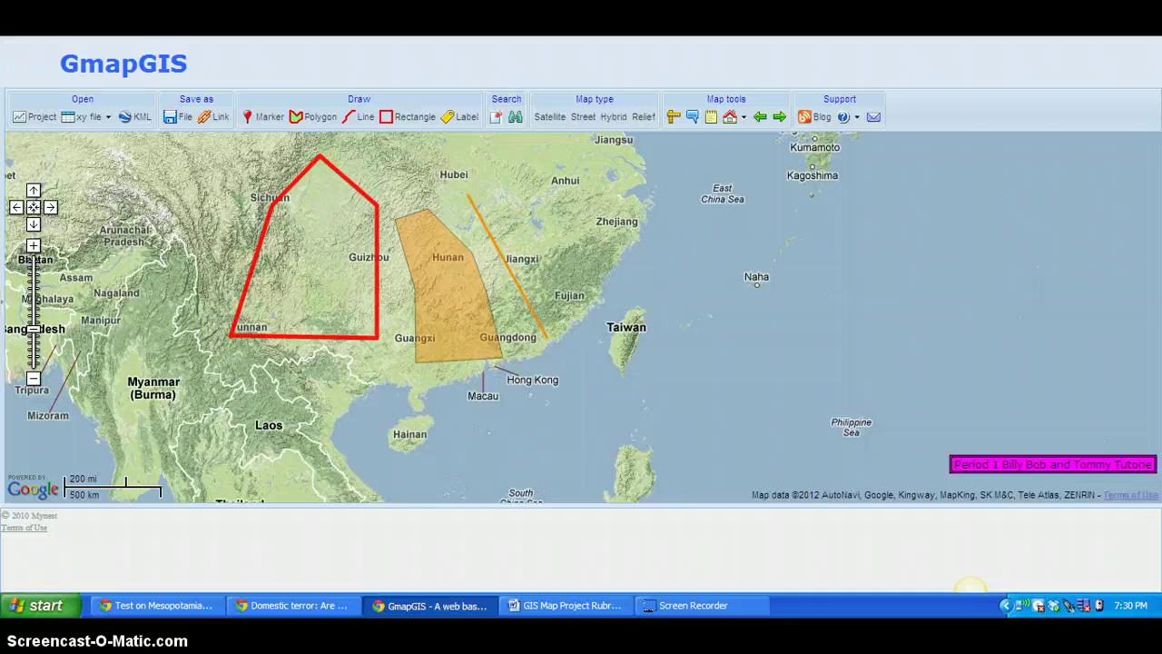
key("ctrl+w")
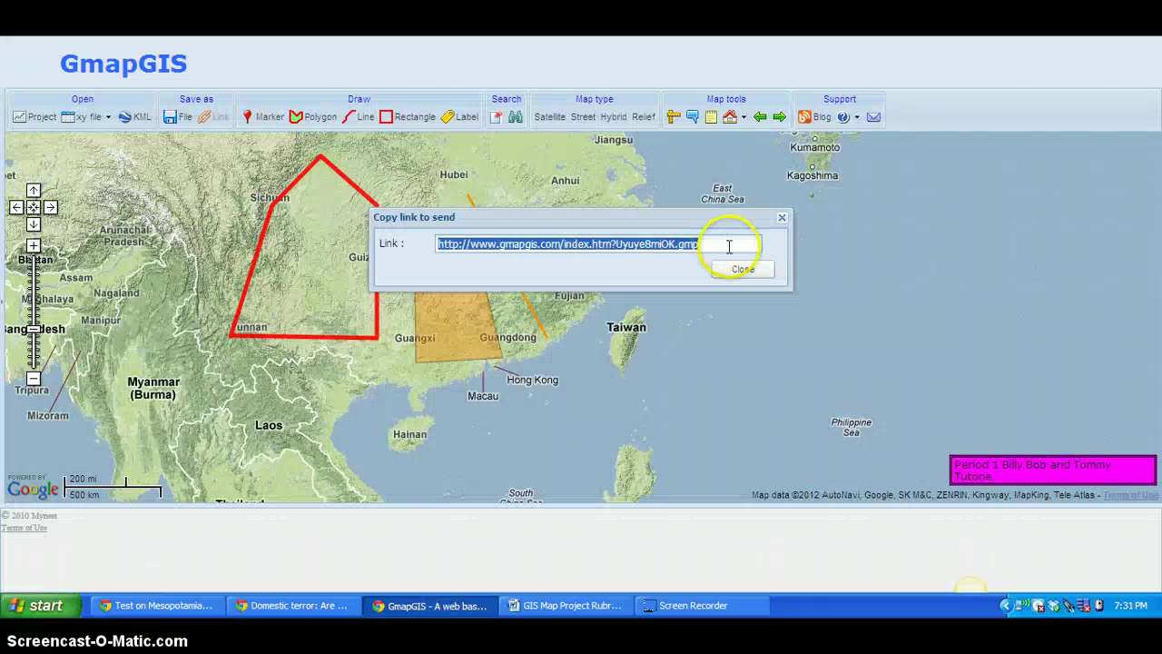
- Close the map's link window and switch to the GIS Map Project Rubric document
left_click(746, 268)
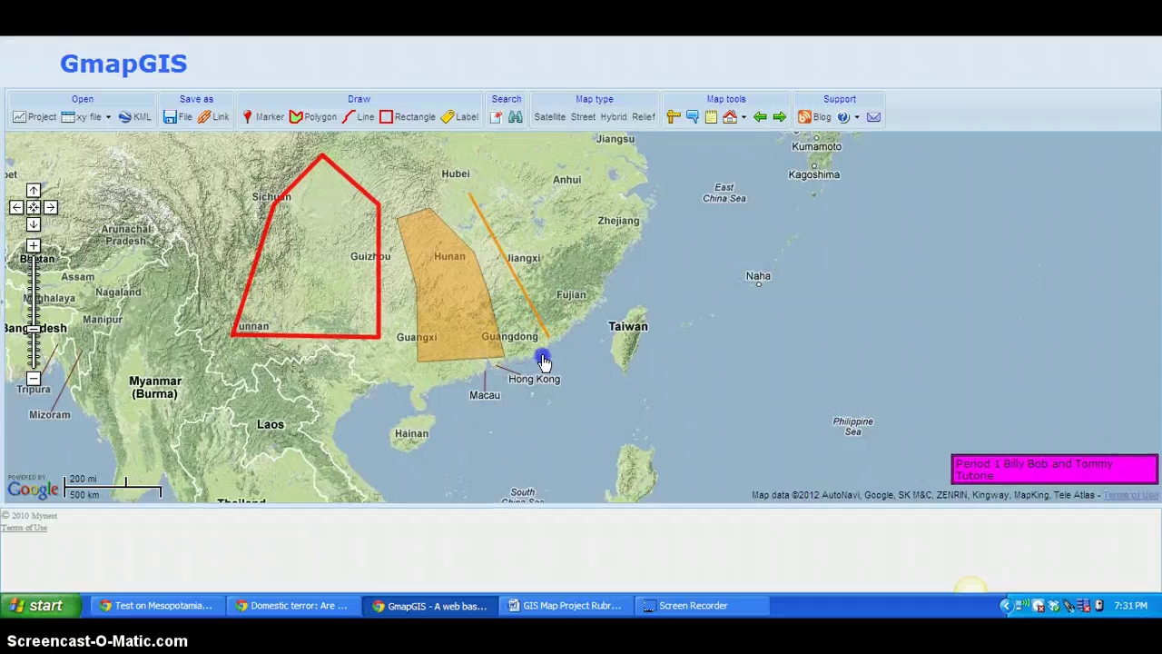
left_click(544, 608)
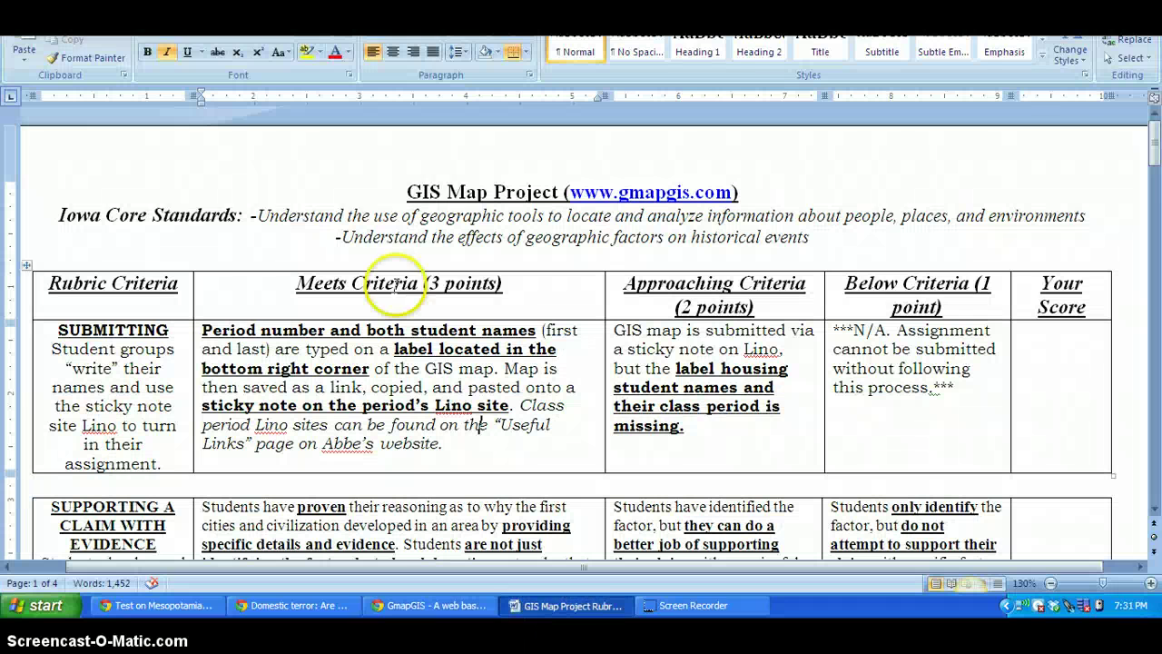